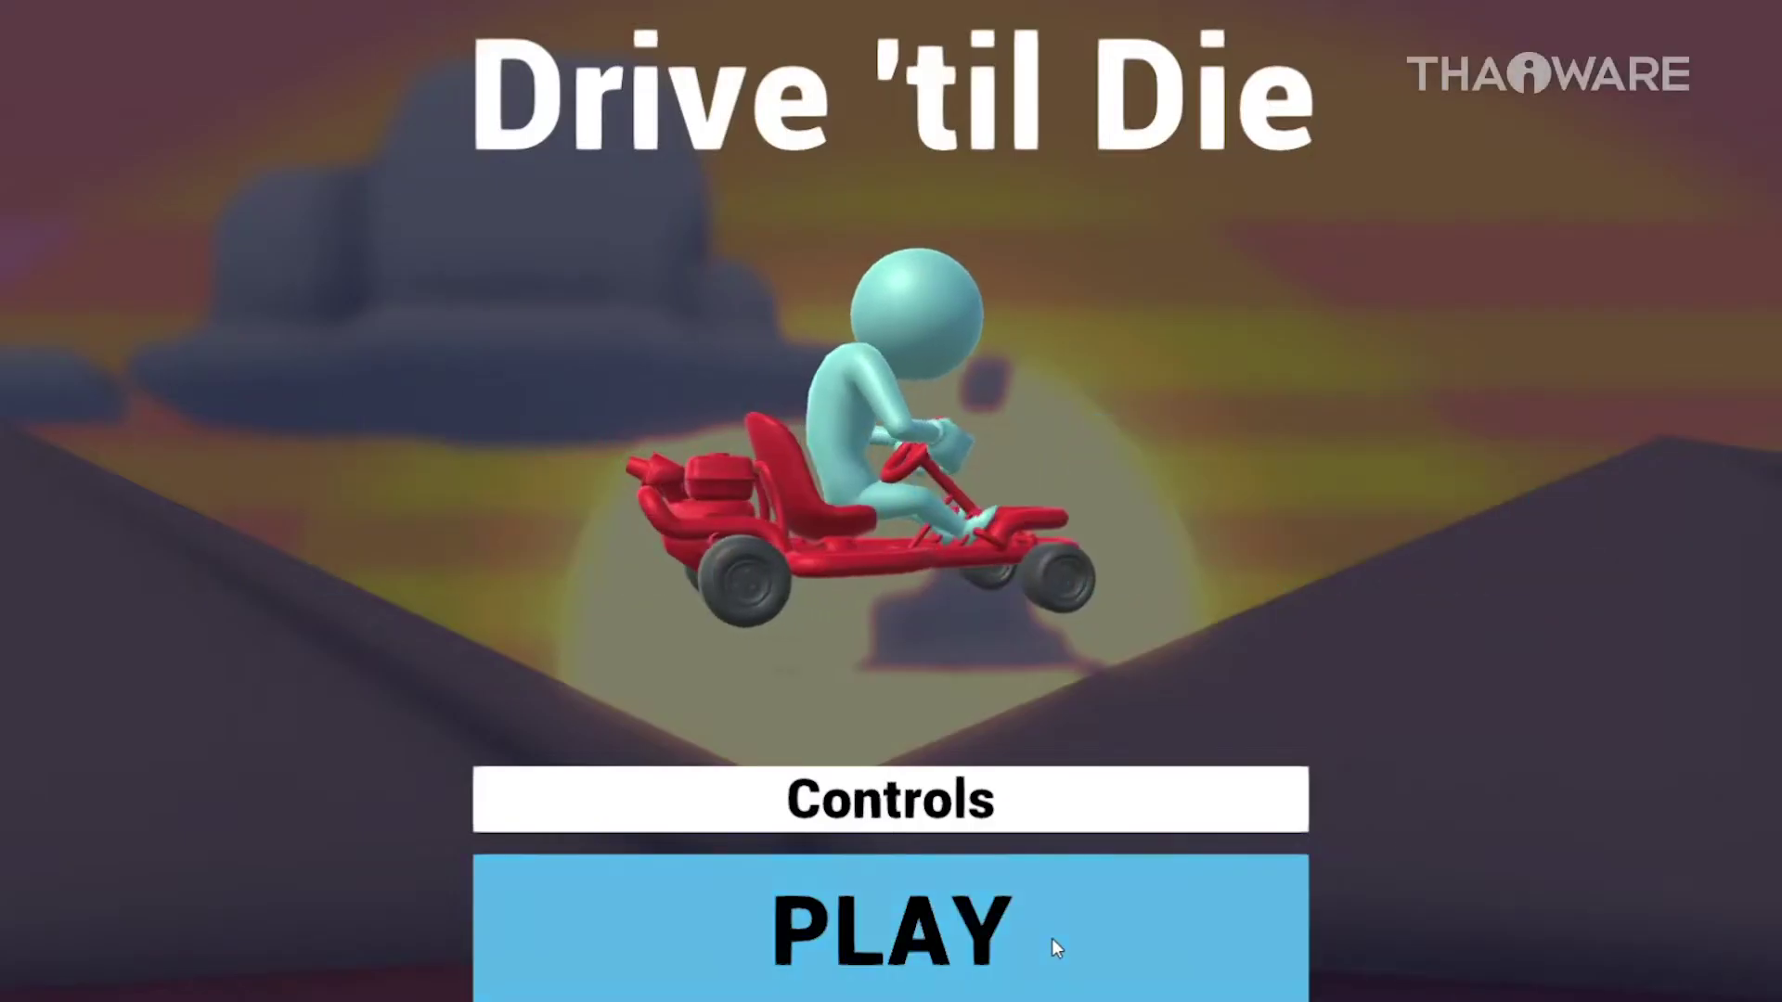
Start a Drive 'til Die race from the title menu in fullscreen
left_click(1051, 938)
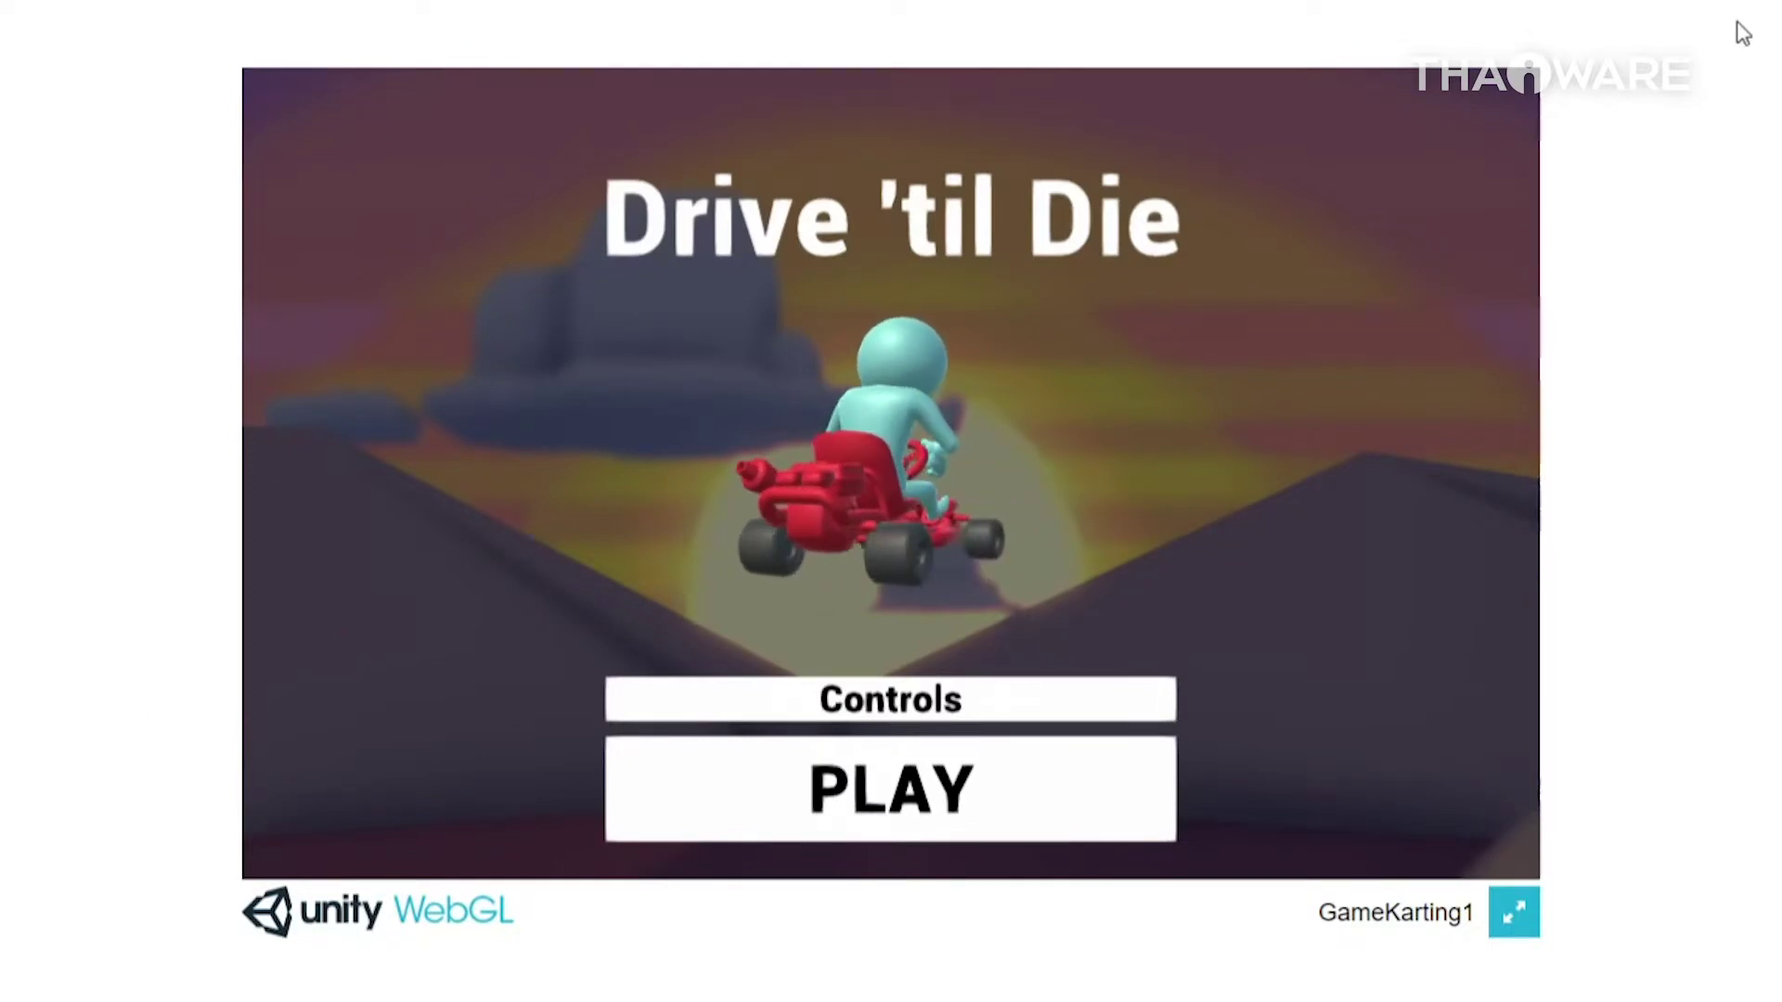
left_click(1514, 912)
left_click(1040, 956)
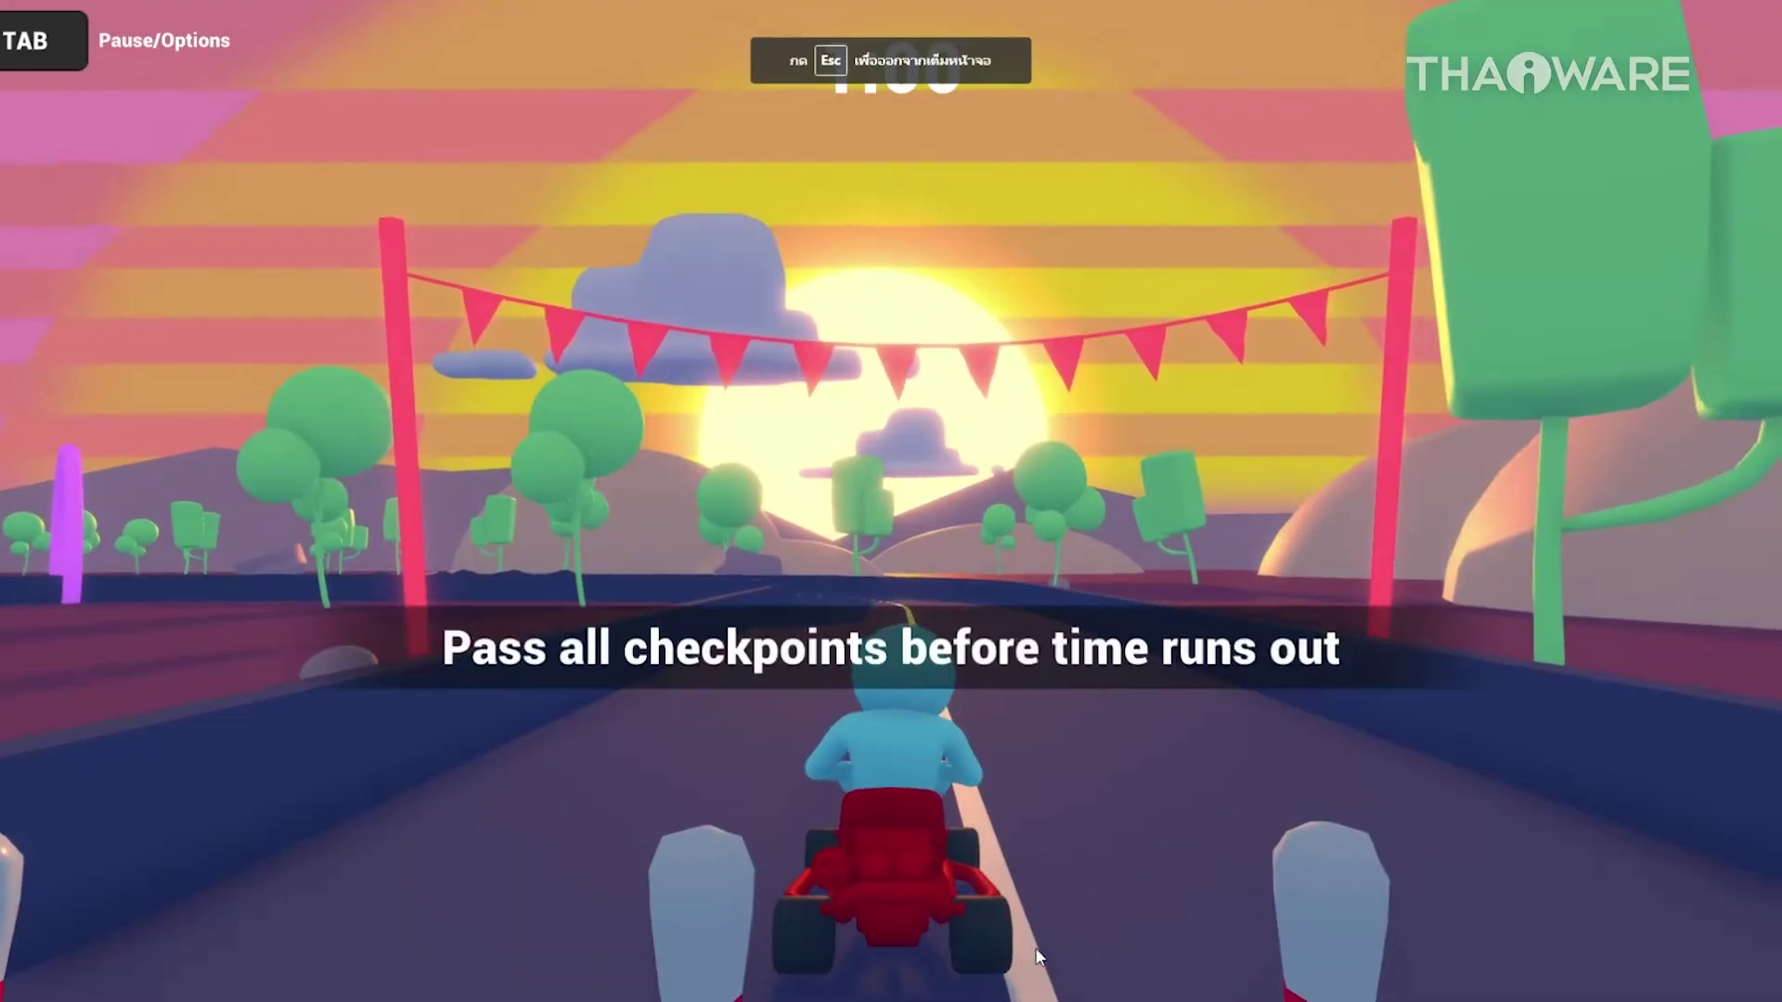
Drive the kart through the start banner and along the curve toward the pink checkpoint arch
key("w")
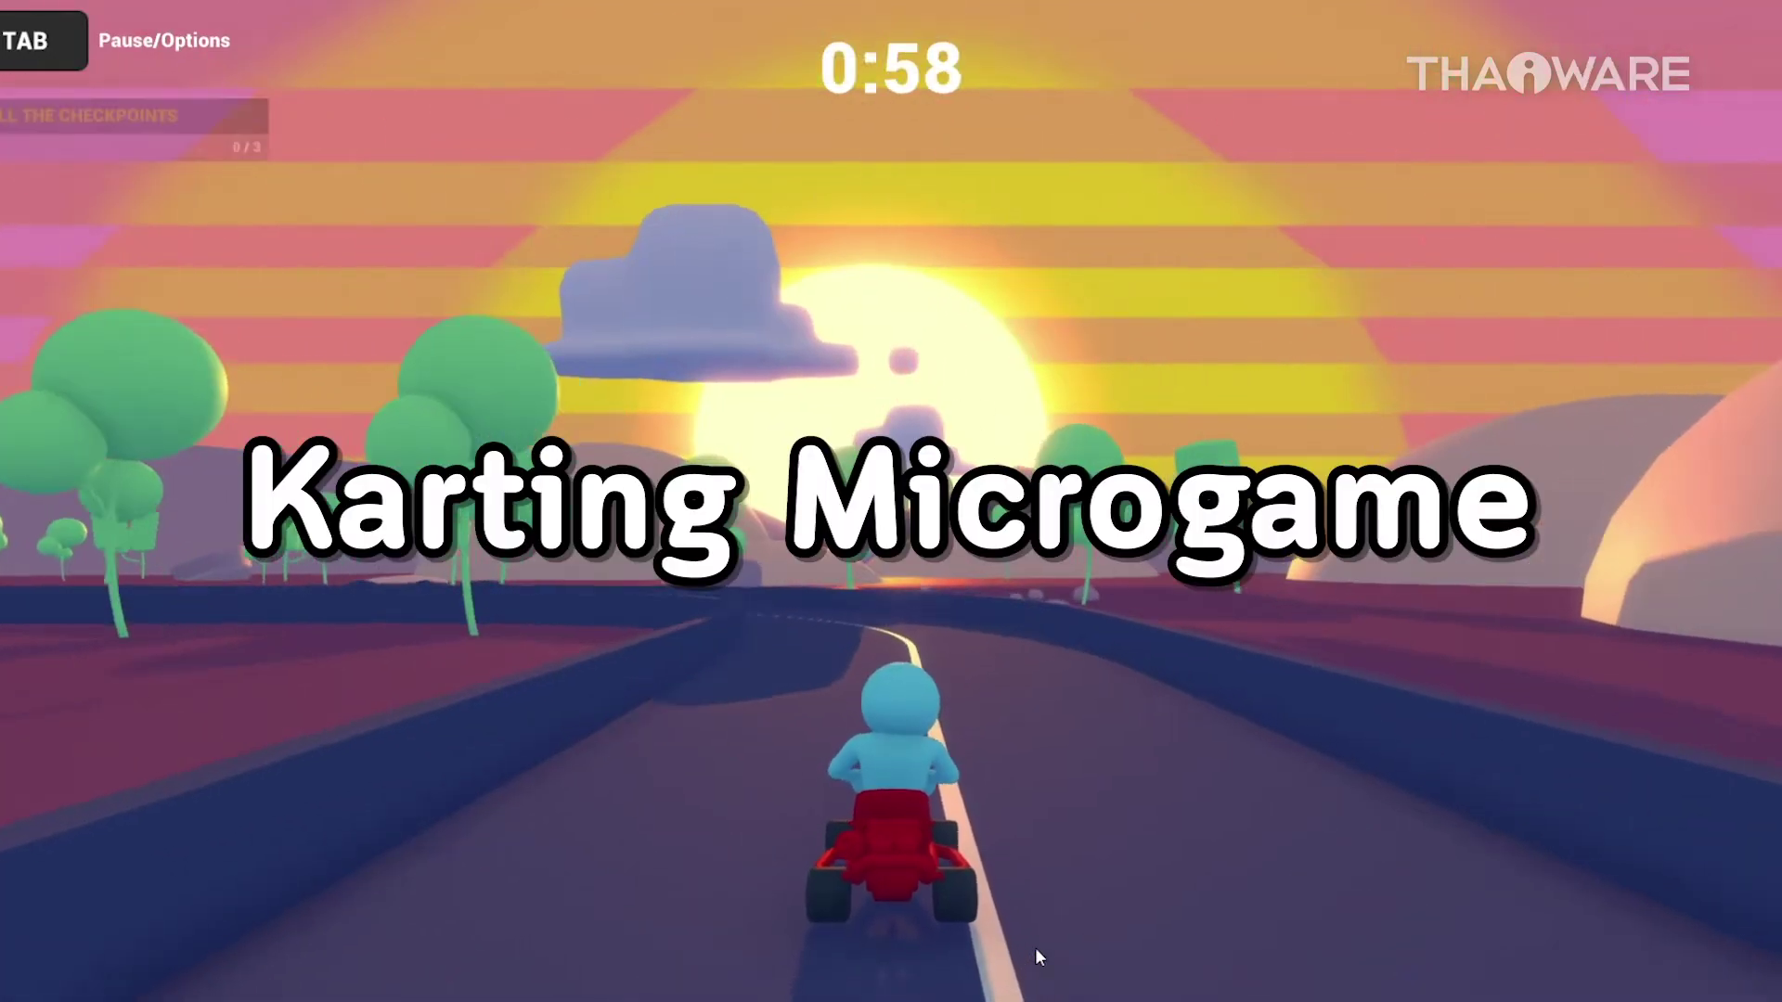
key("a")
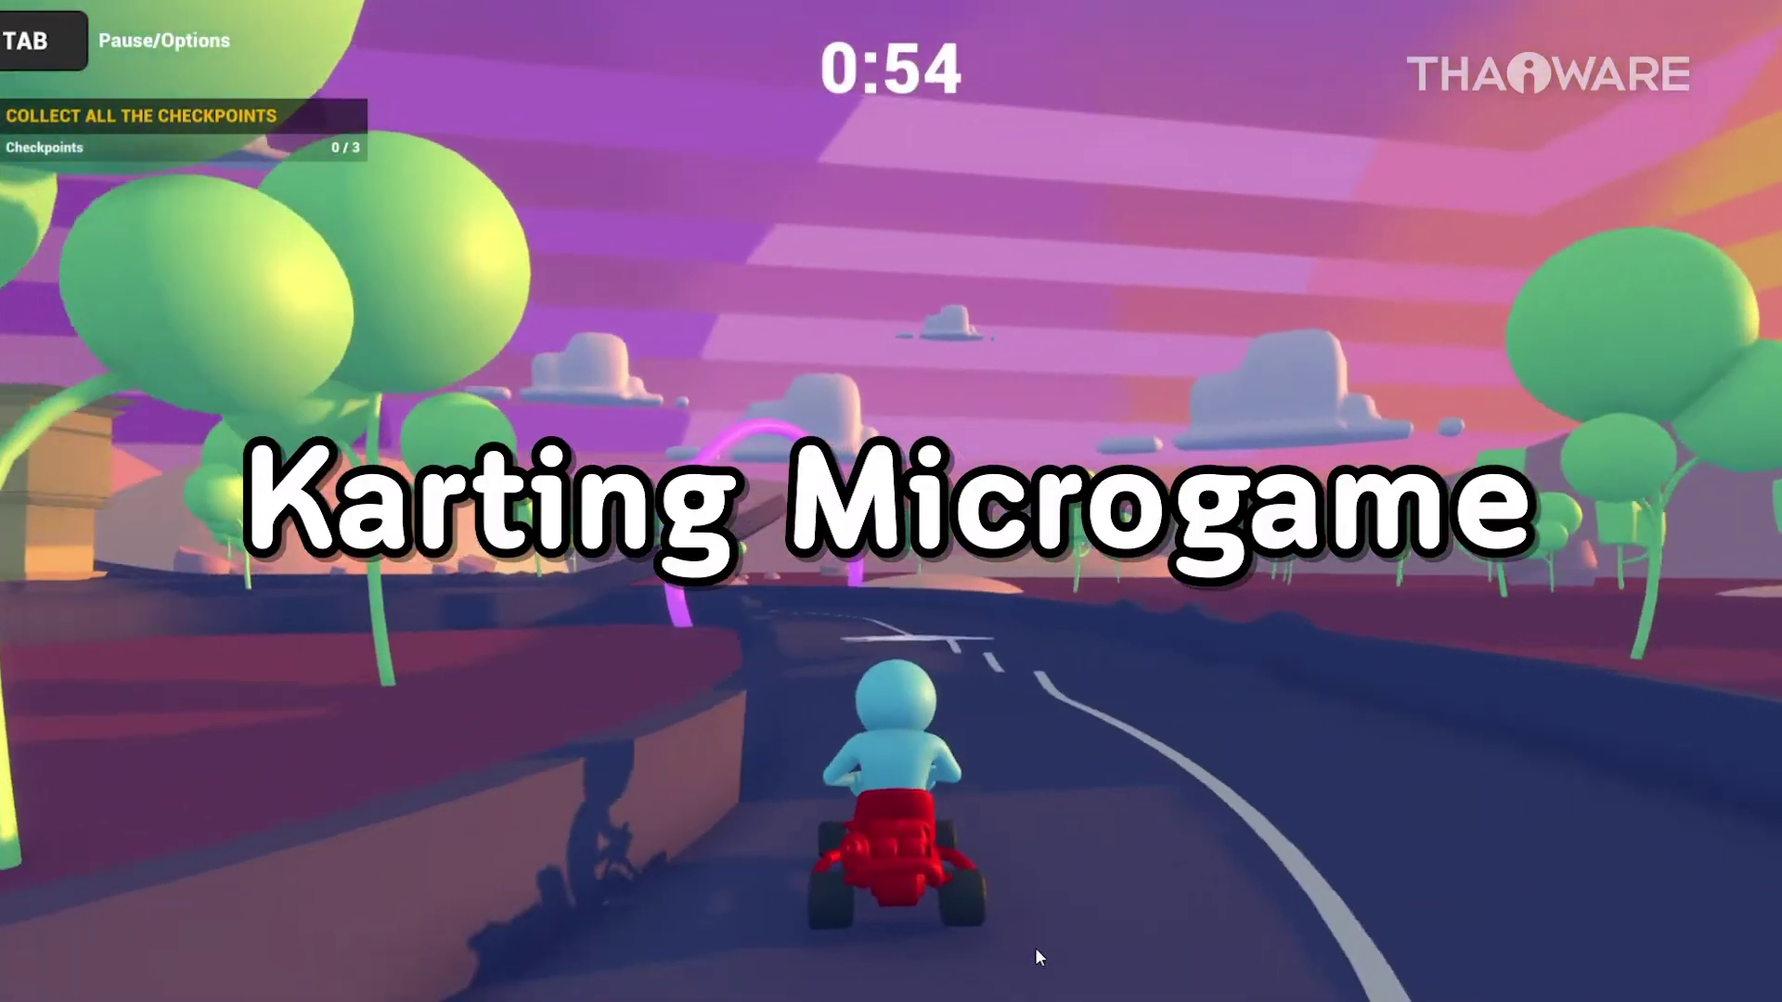
key("a")
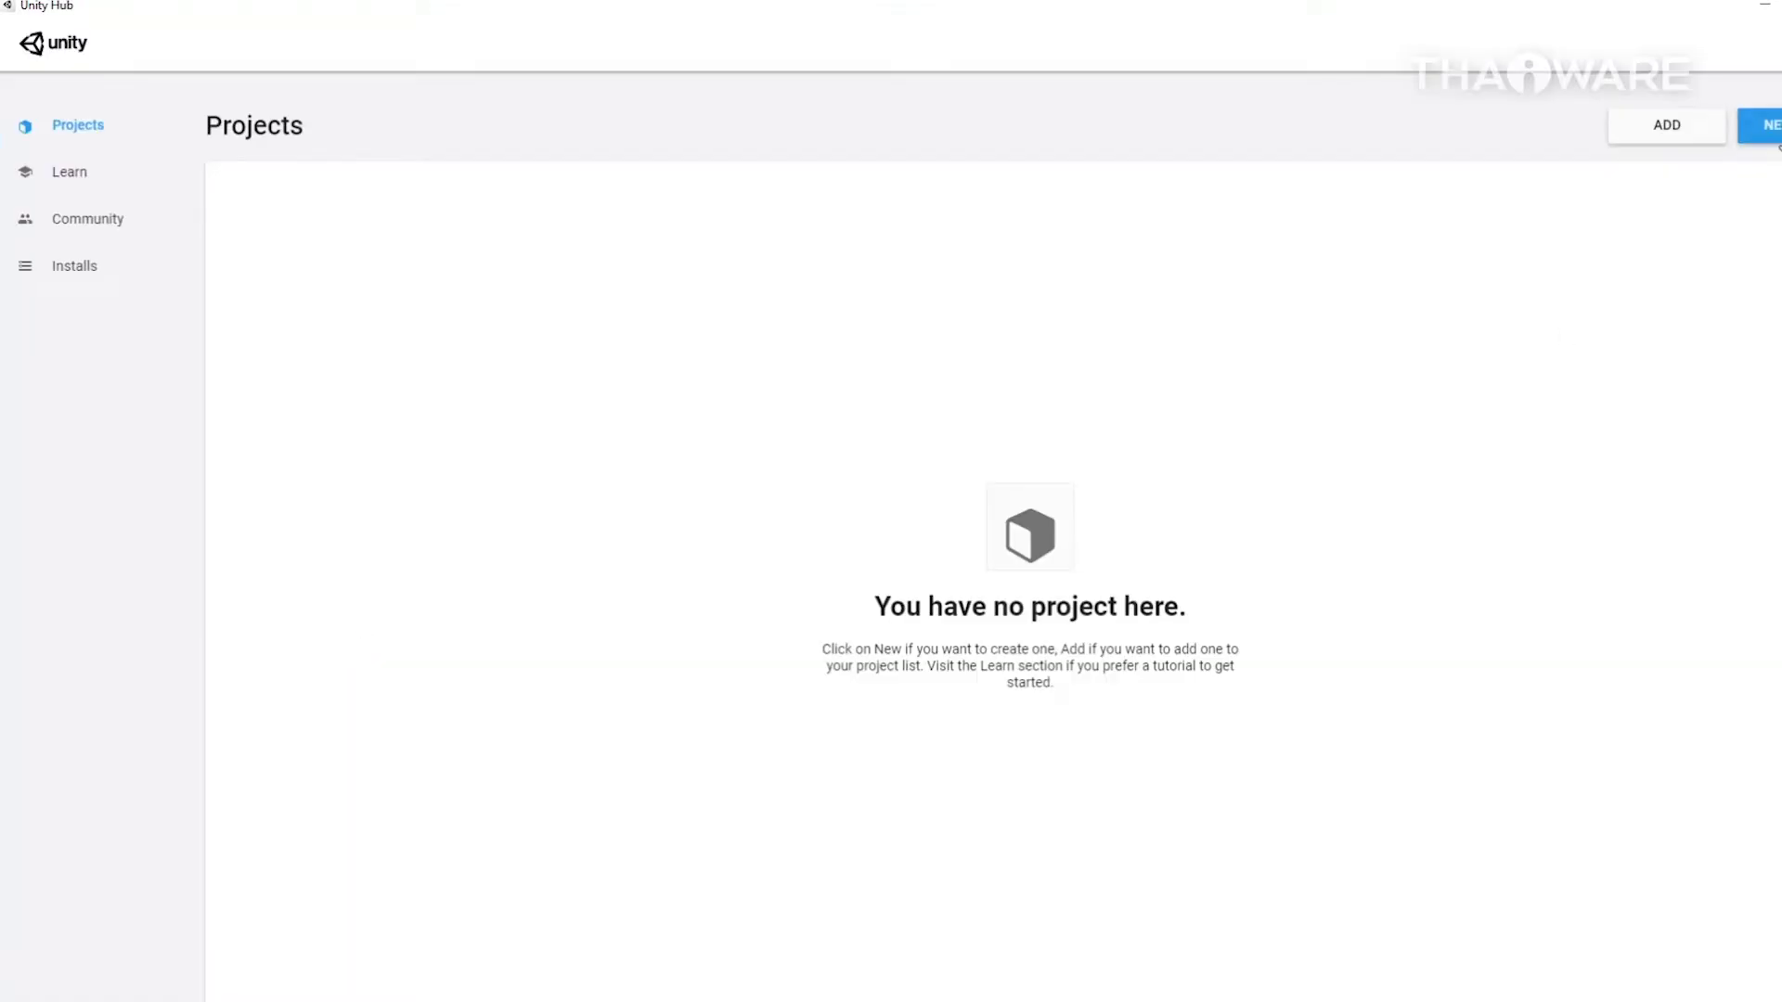
Create a new Unity Hub project named 'GameKarting1' and open it in the editor
left_click(1773, 135)
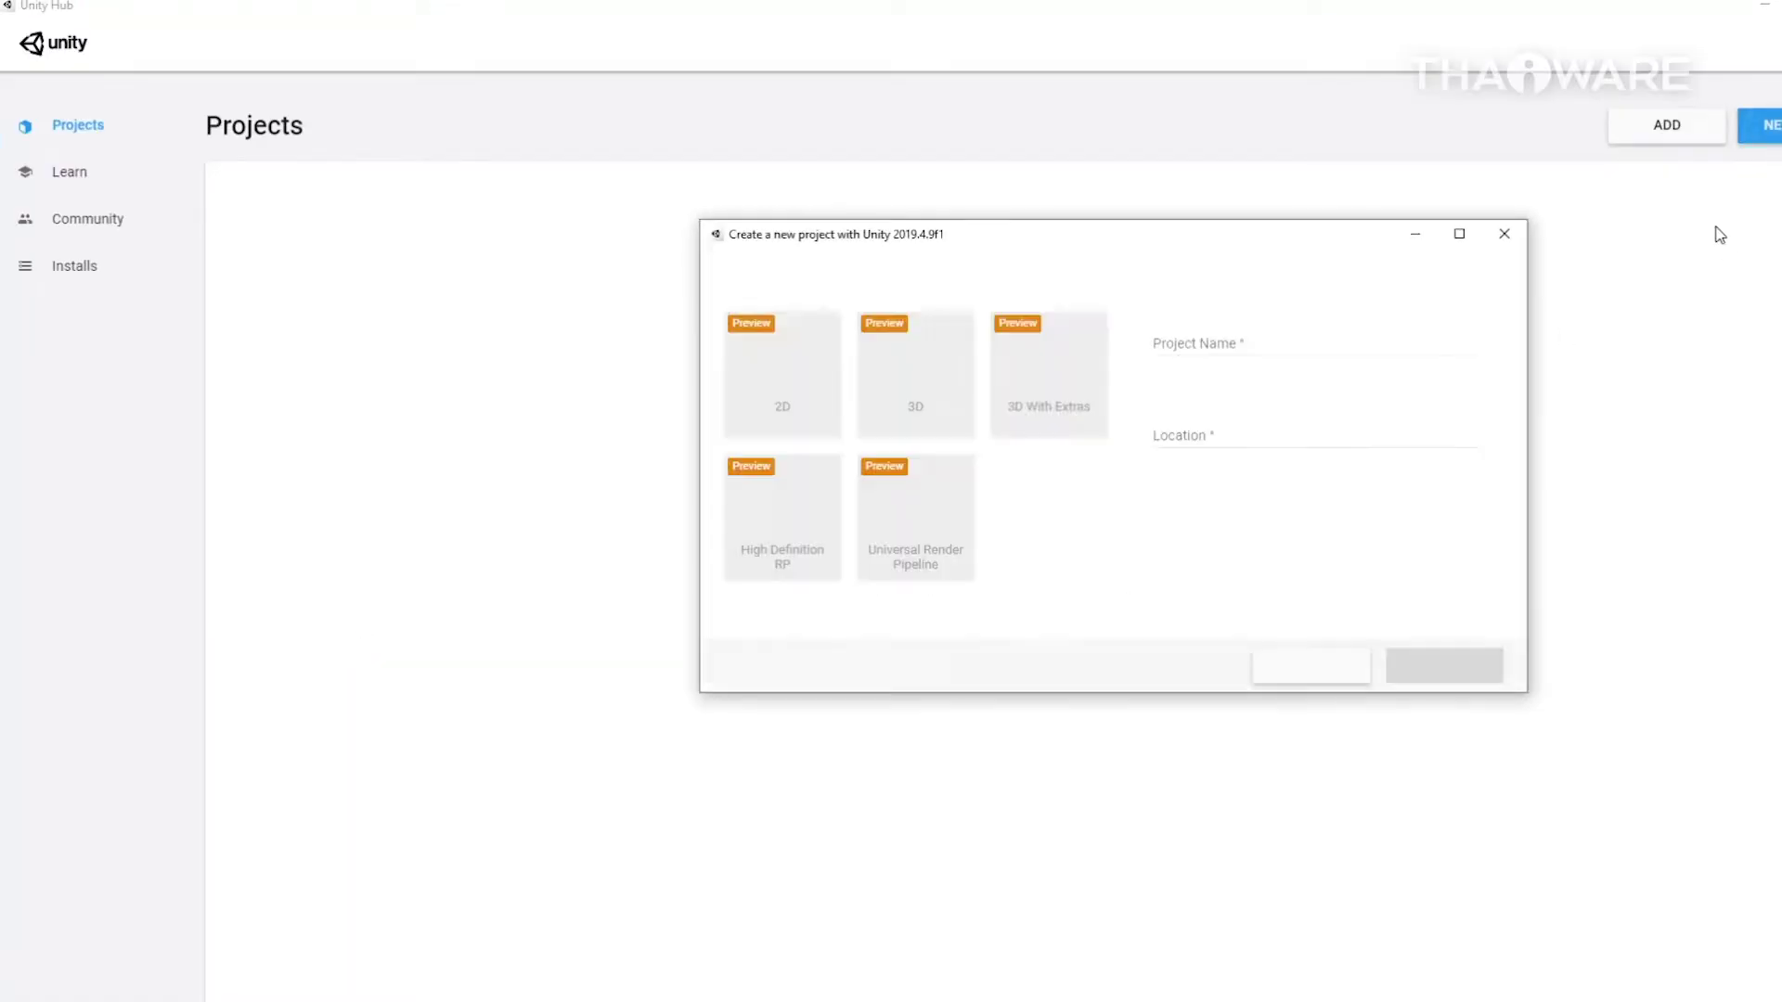
triple_click(1309, 332)
key("BackSpace")
type("GameKarting1")
left_click(1495, 667)
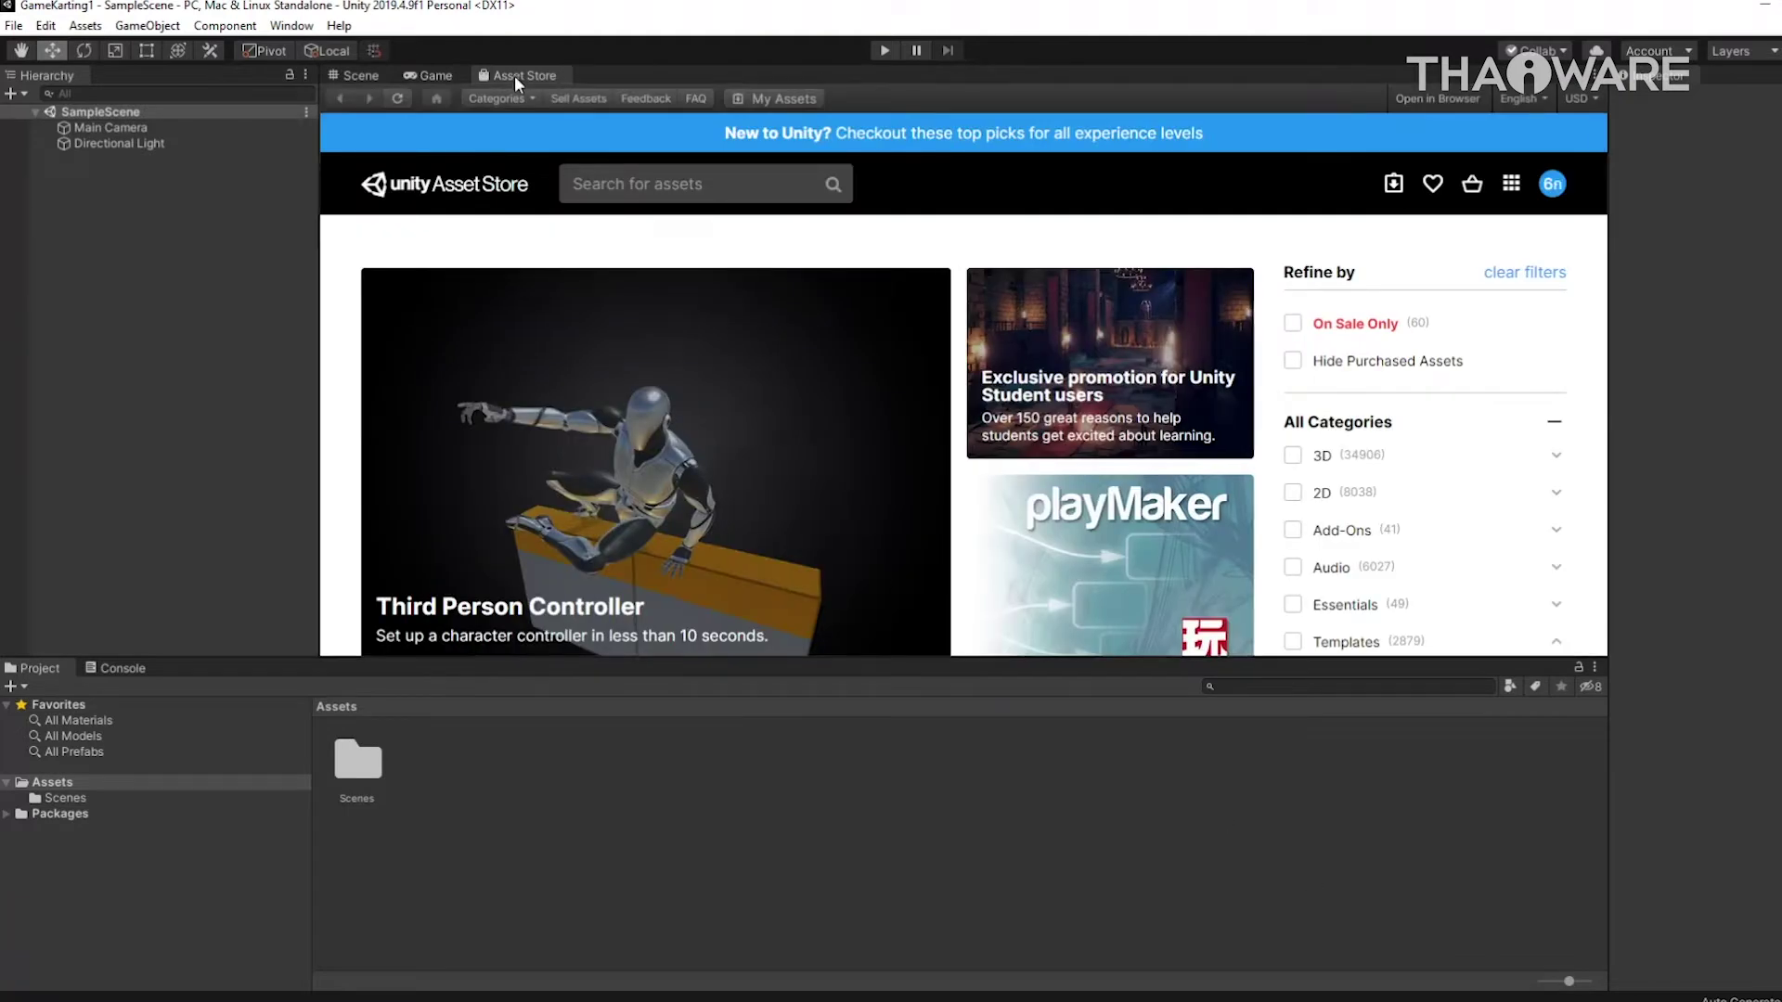
Find the Karting Microgame in the Asset Store and download it
left_click(678, 186)
left_click(663, 409)
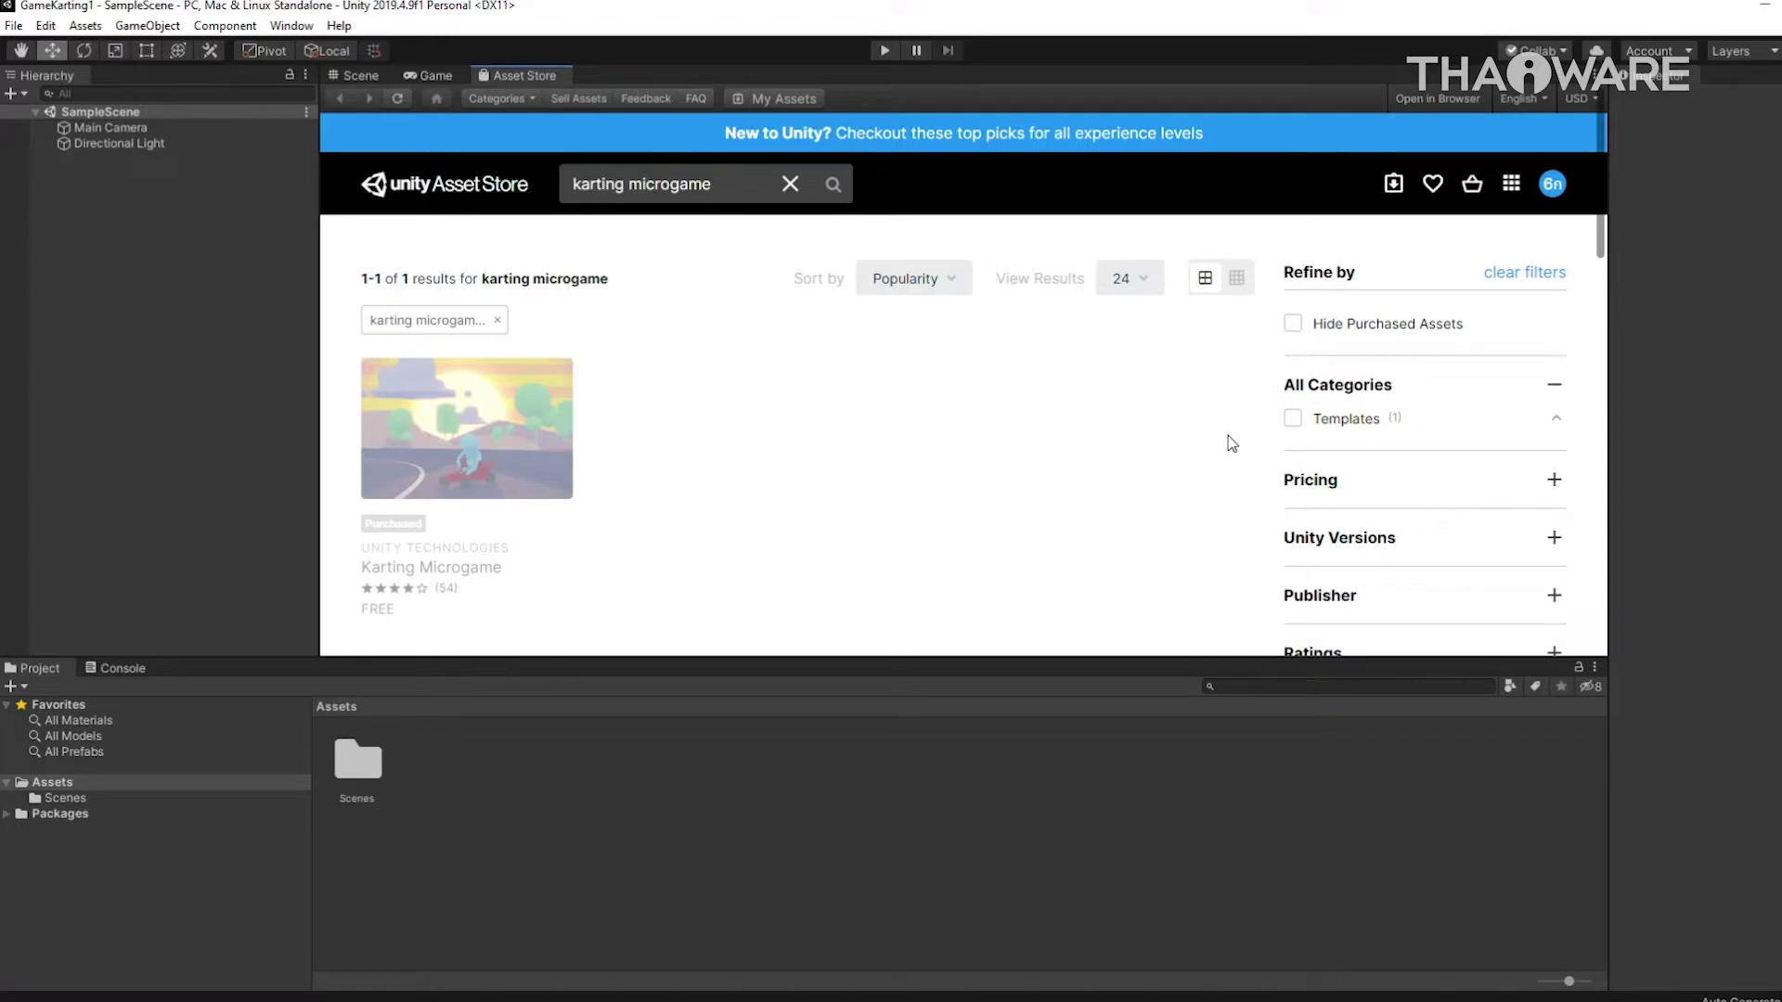
left_click(542, 454)
scroll(854, 442, "down", 1)
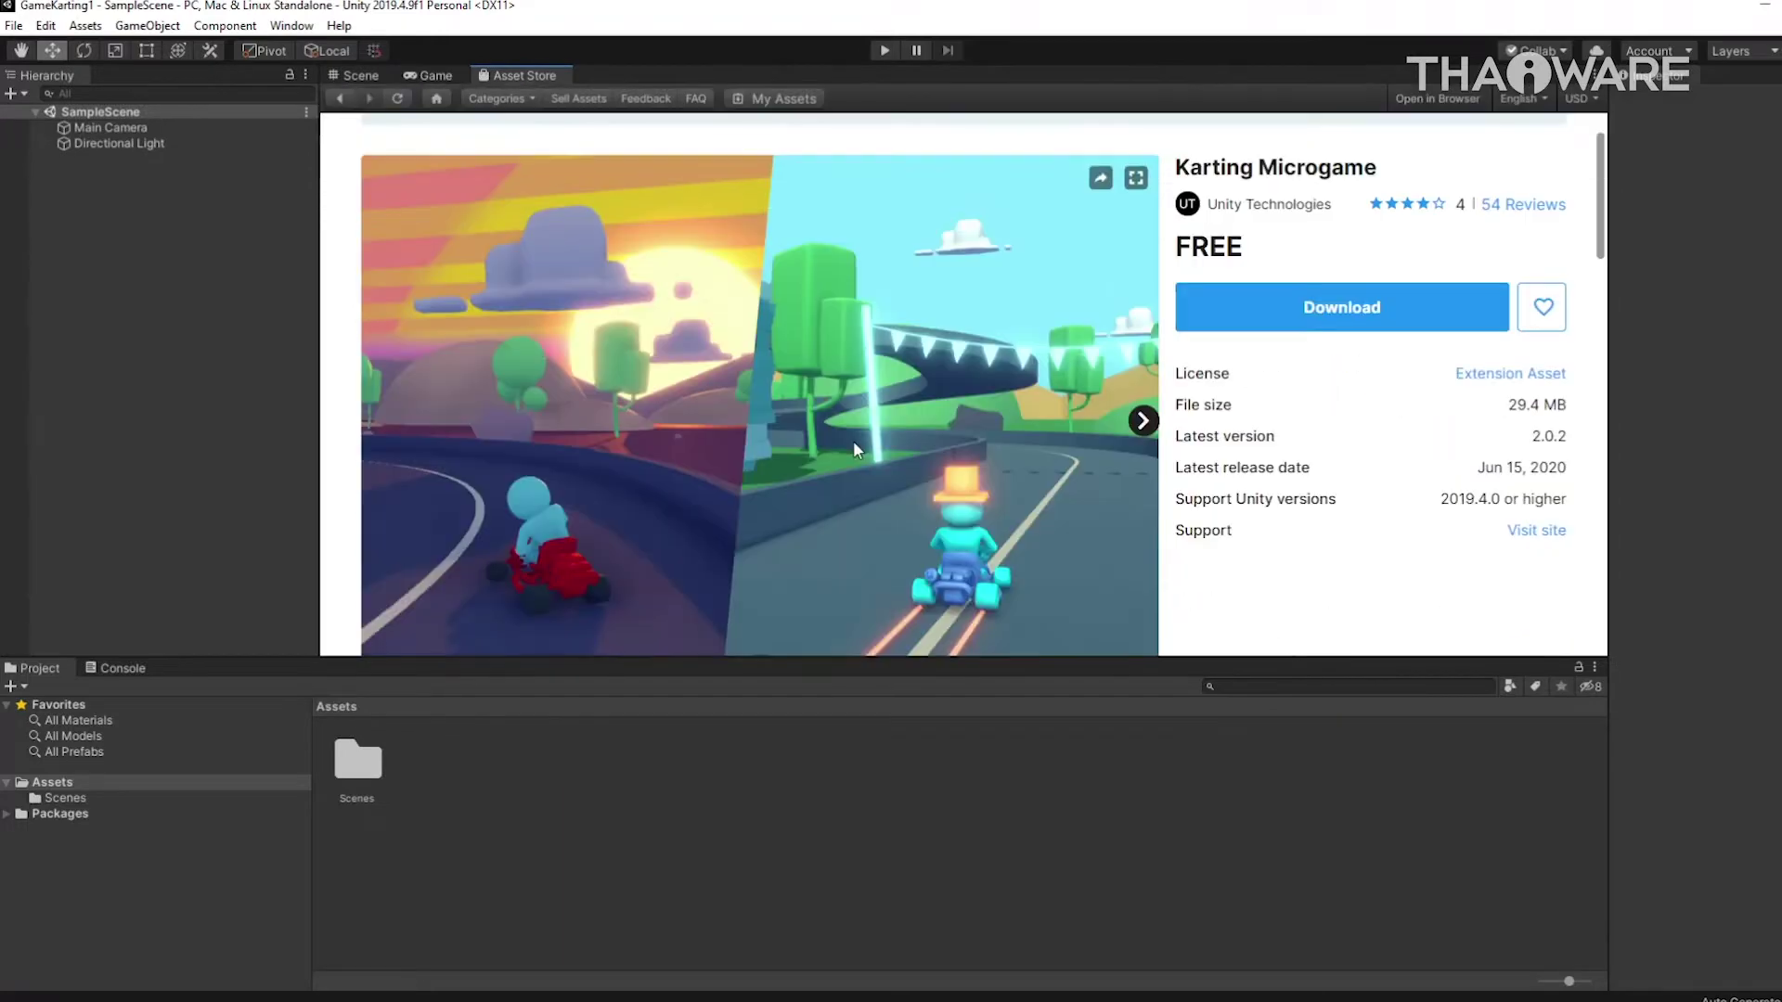
left_click(1368, 320)
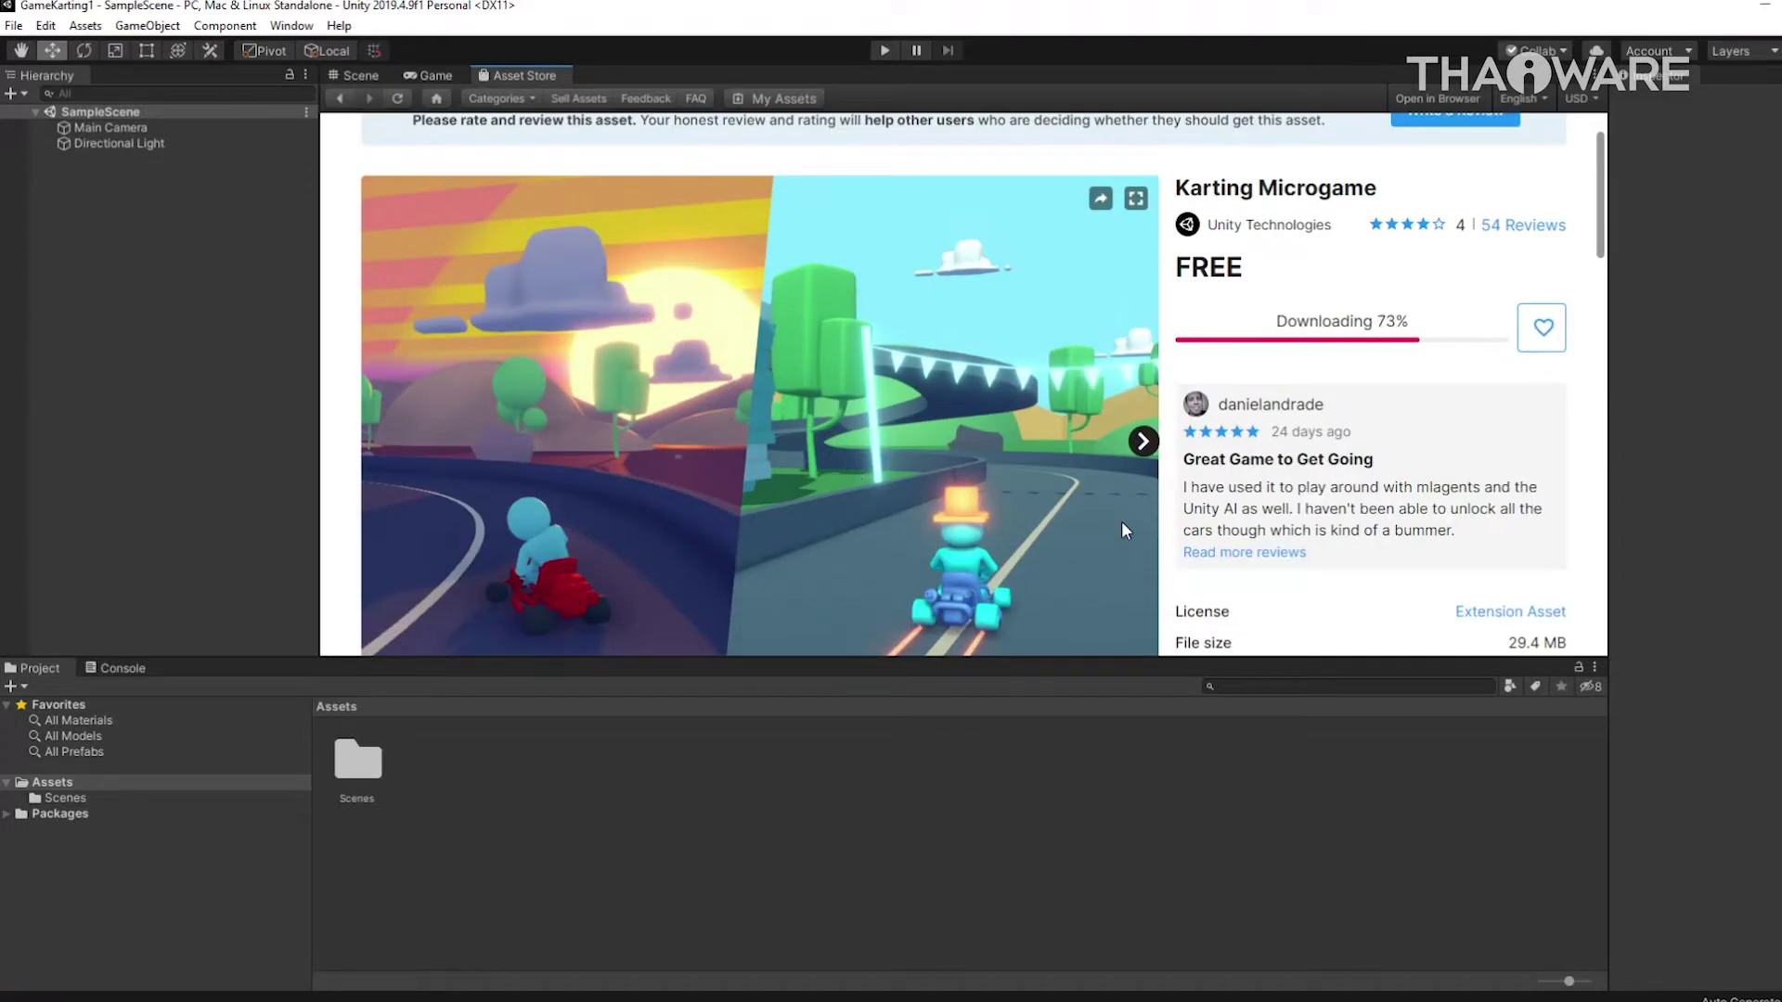
Import all Karting Microgame contents, accepting the project settings overwrite and warnings
left_click(1407, 340)
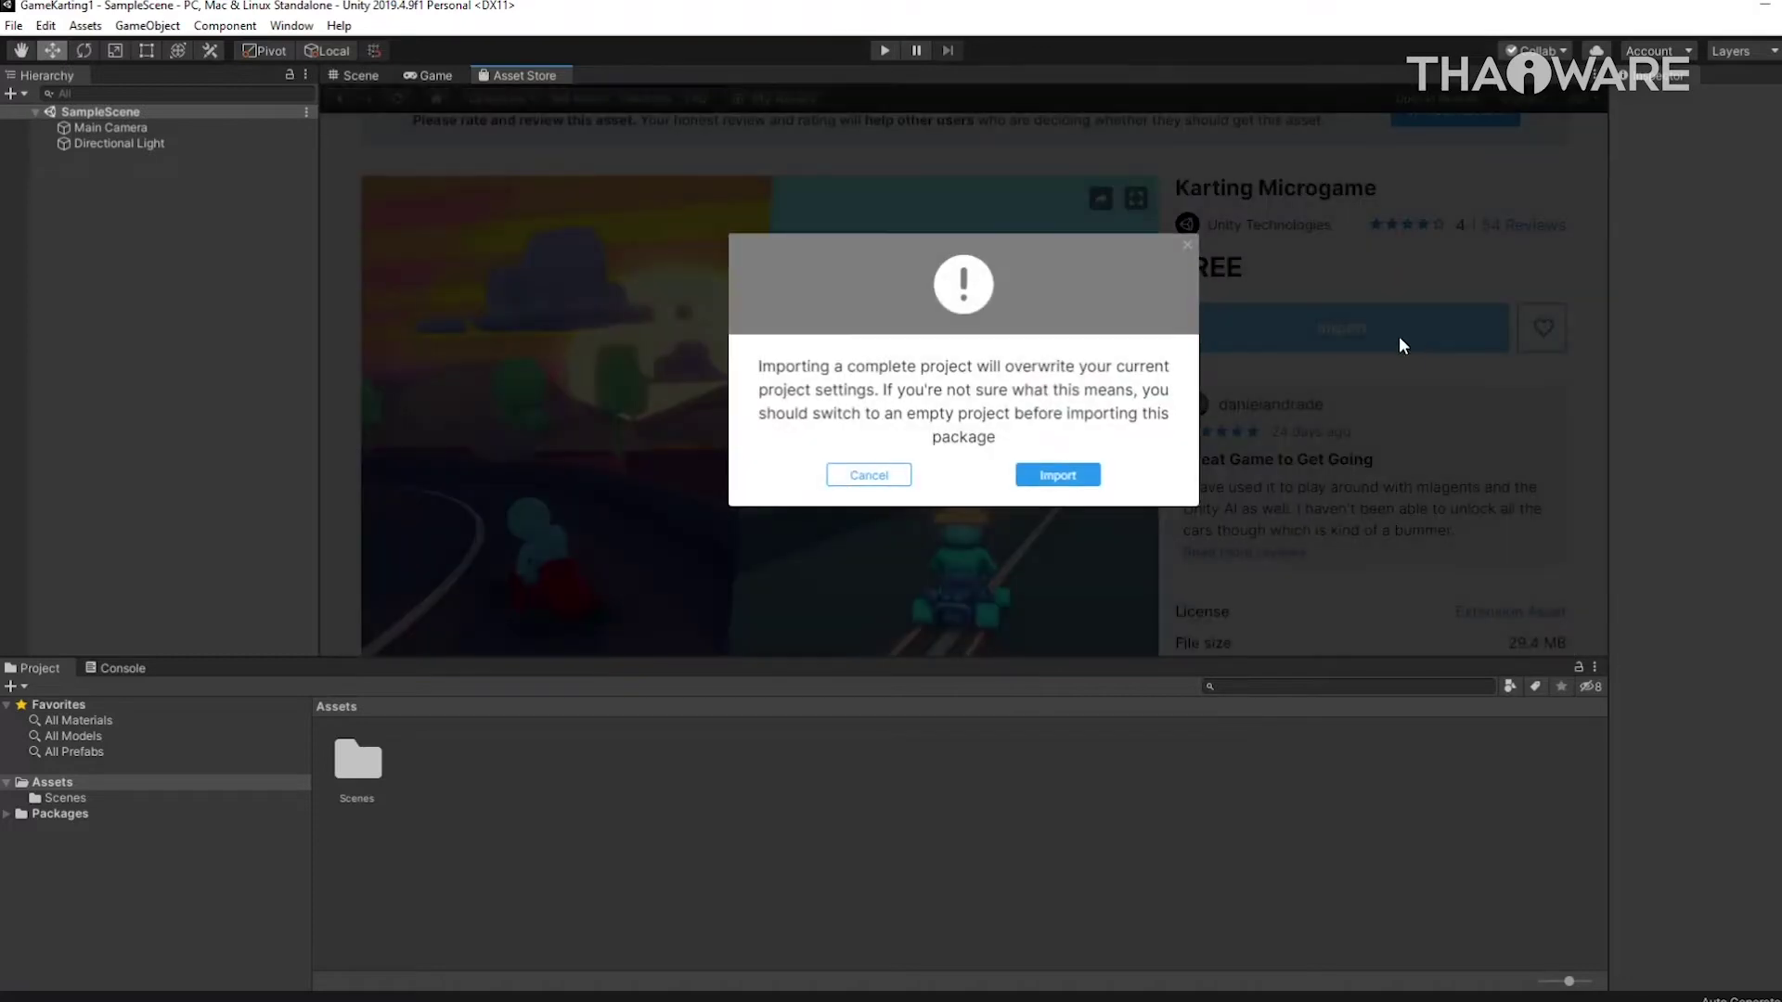
left_click(1075, 477)
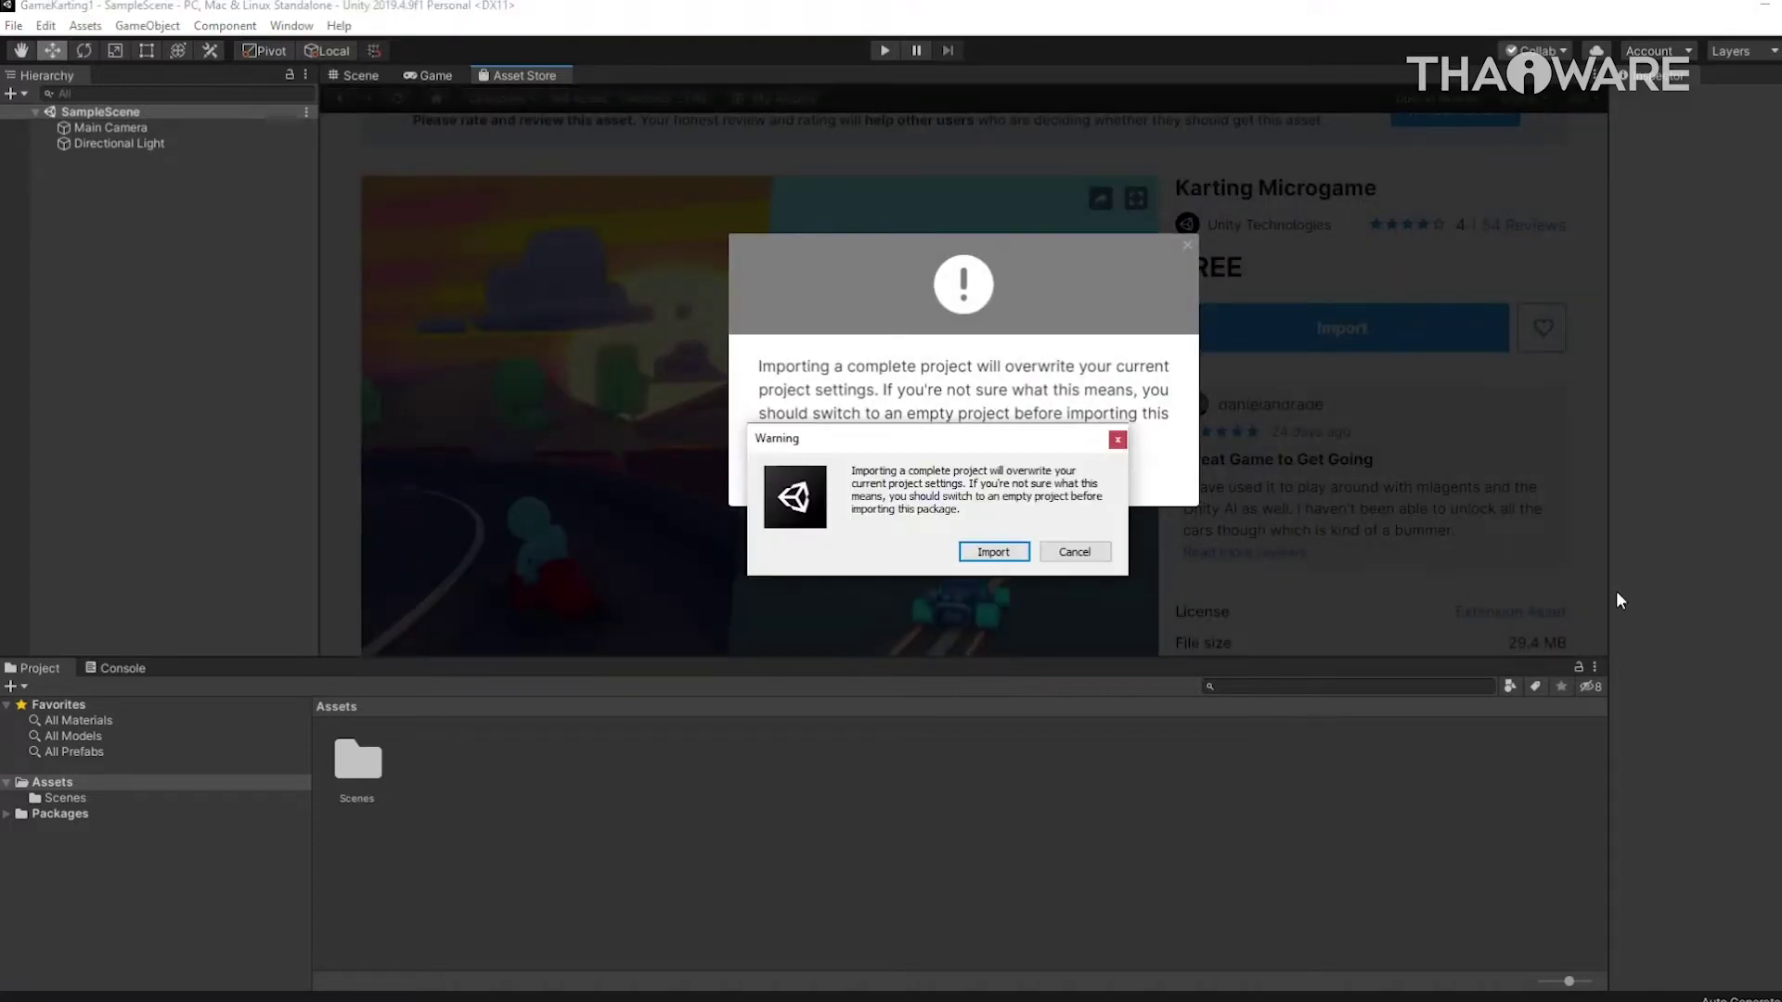
left_click(993, 552)
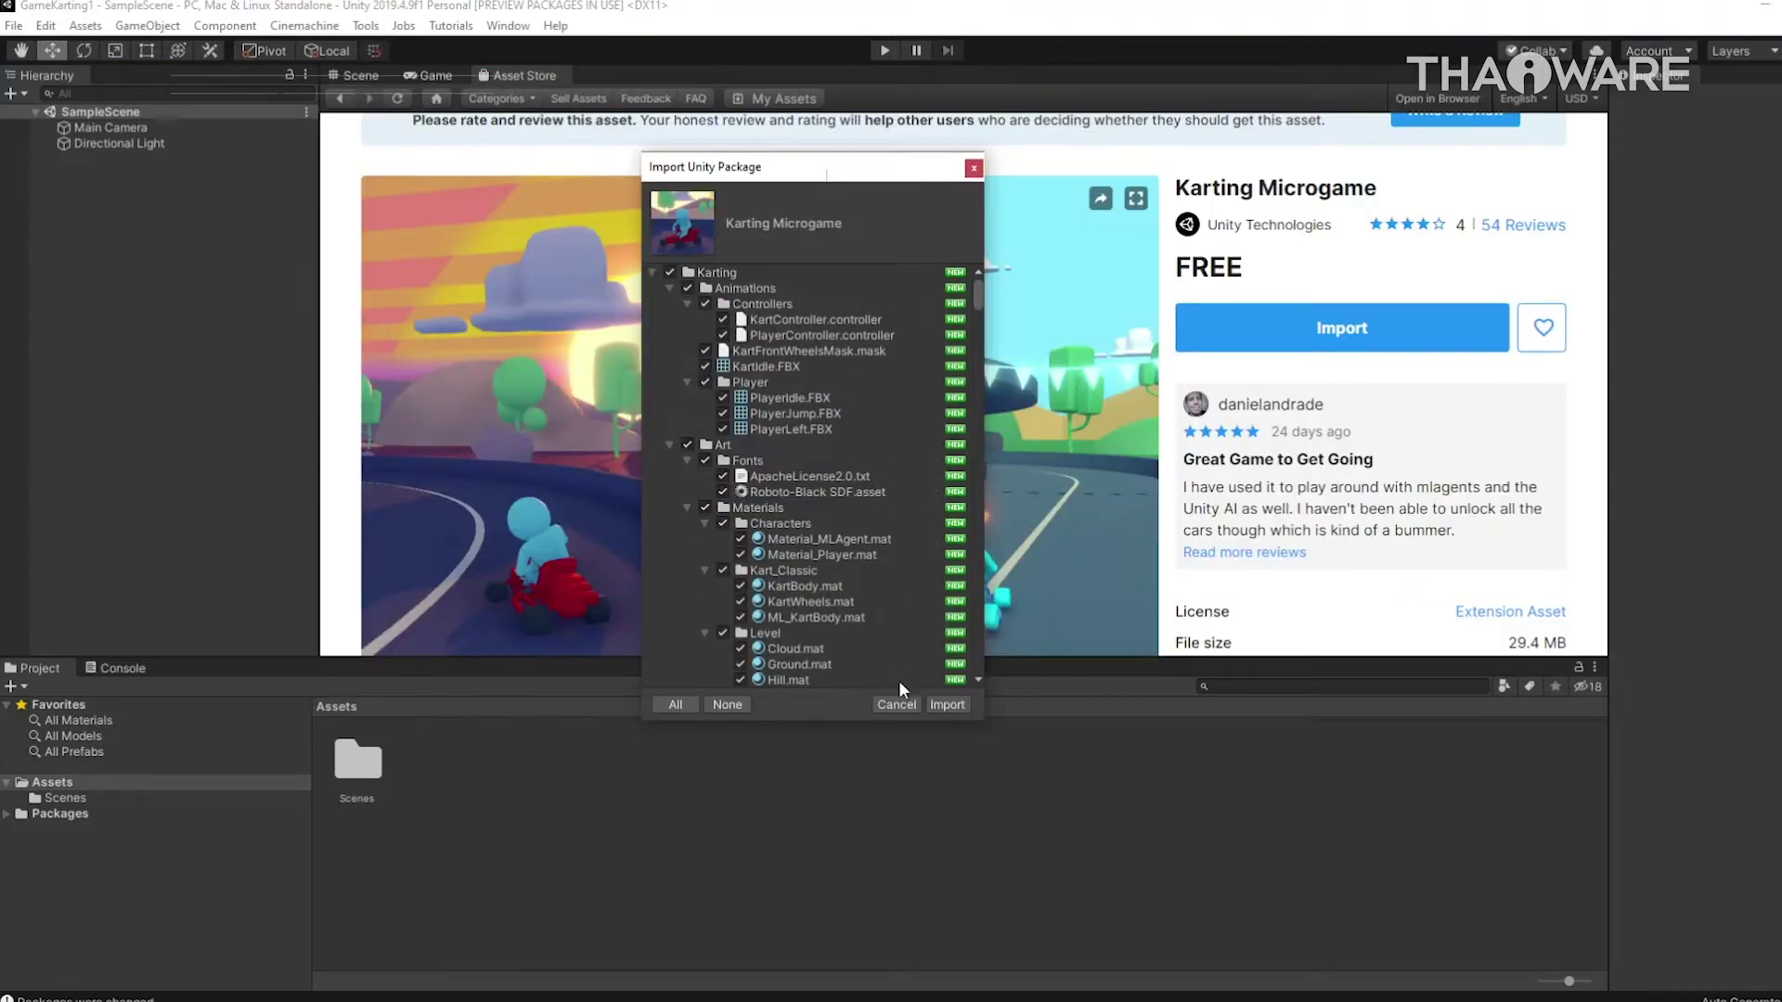
left_click(942, 705)
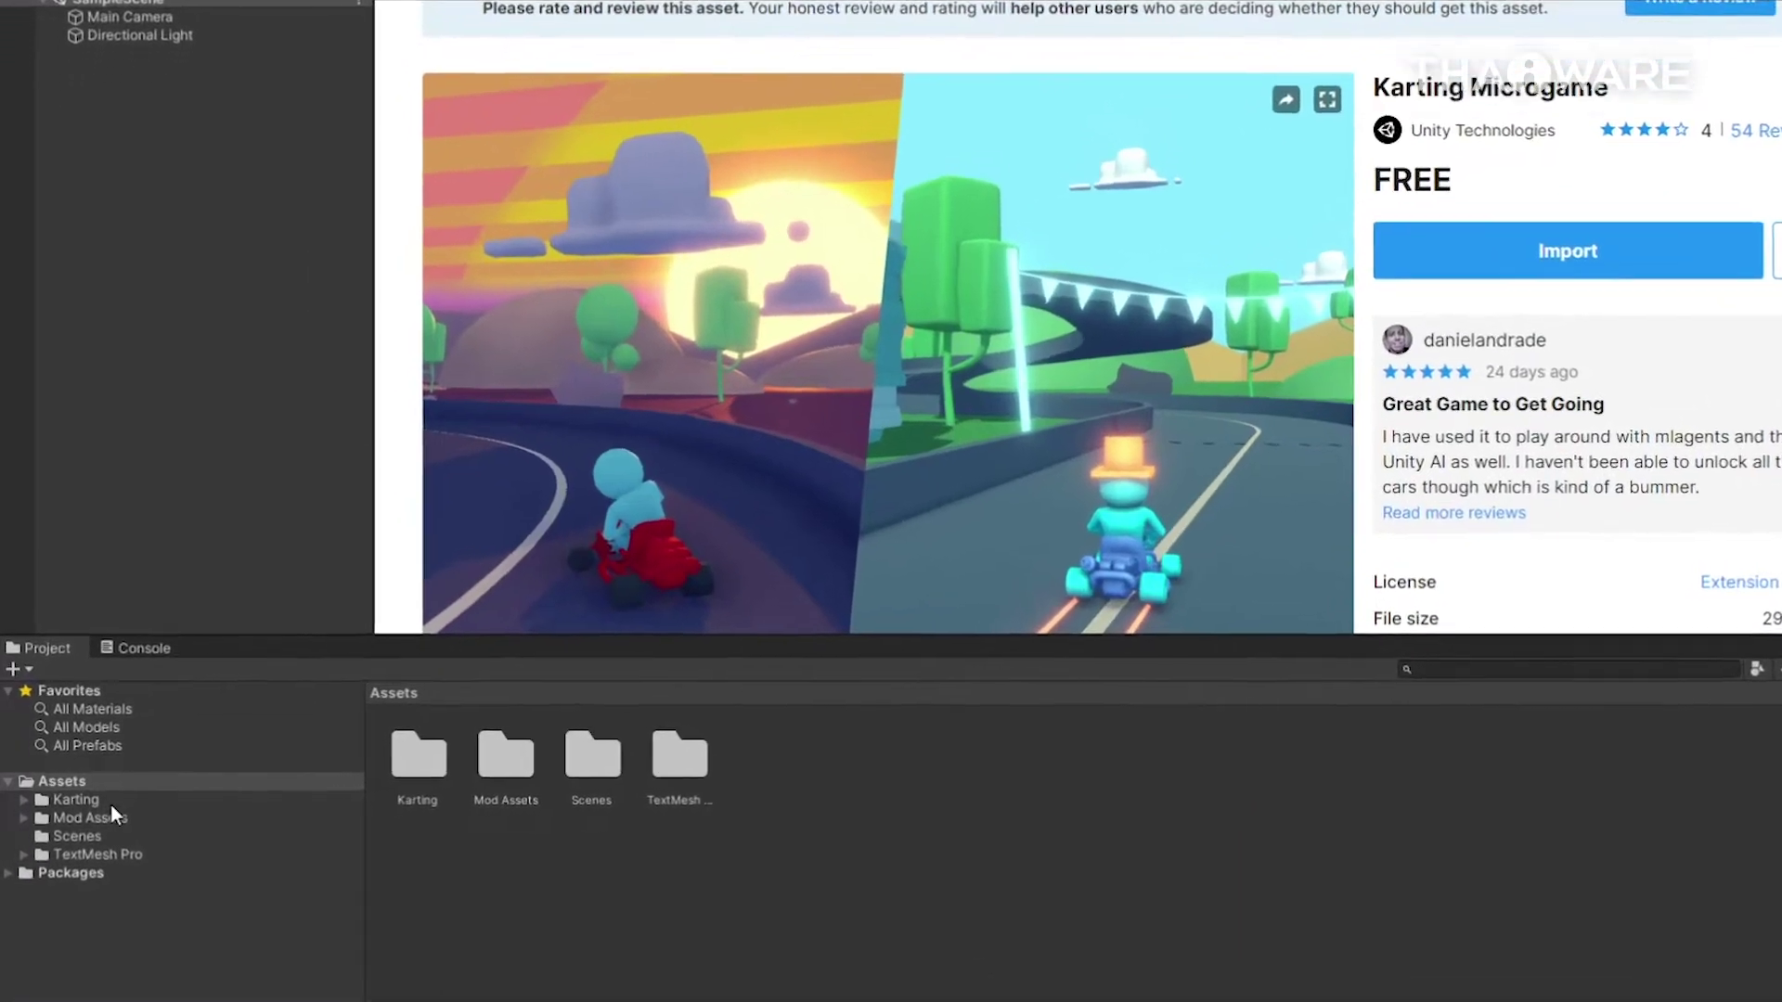
left_click(110, 804)
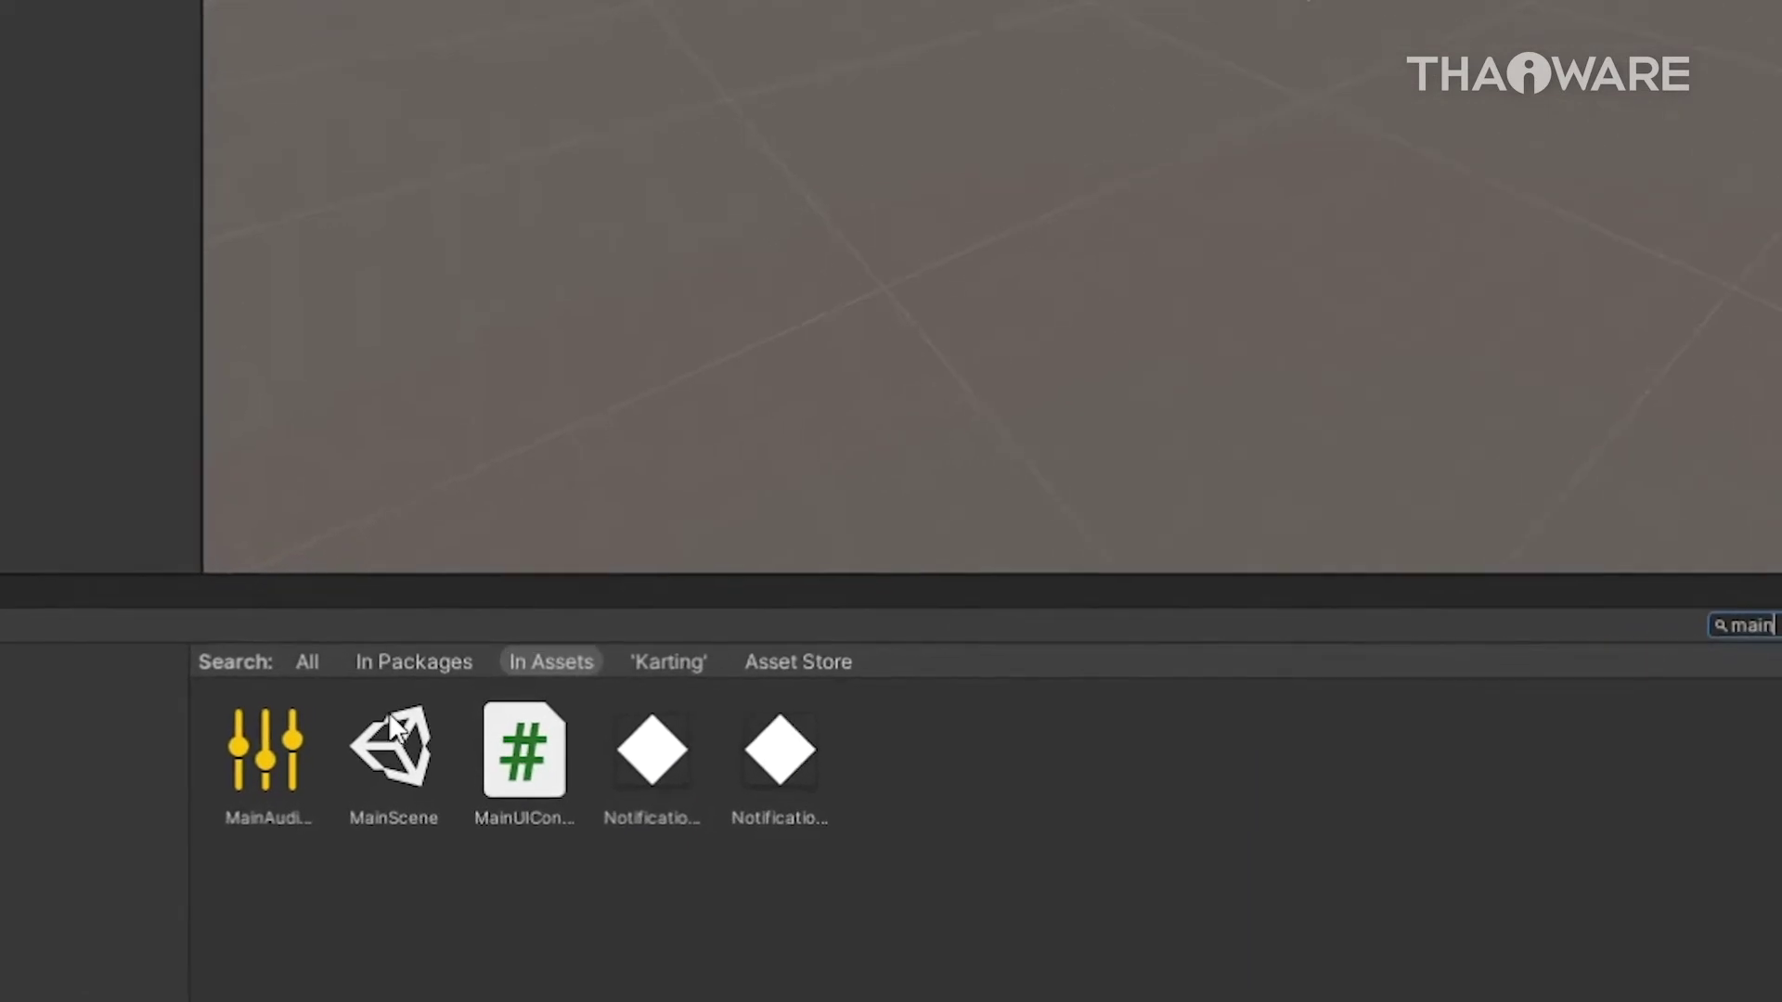
Open MainScene and orbit to a higher, wider view of the oval track
double_click(394, 742)
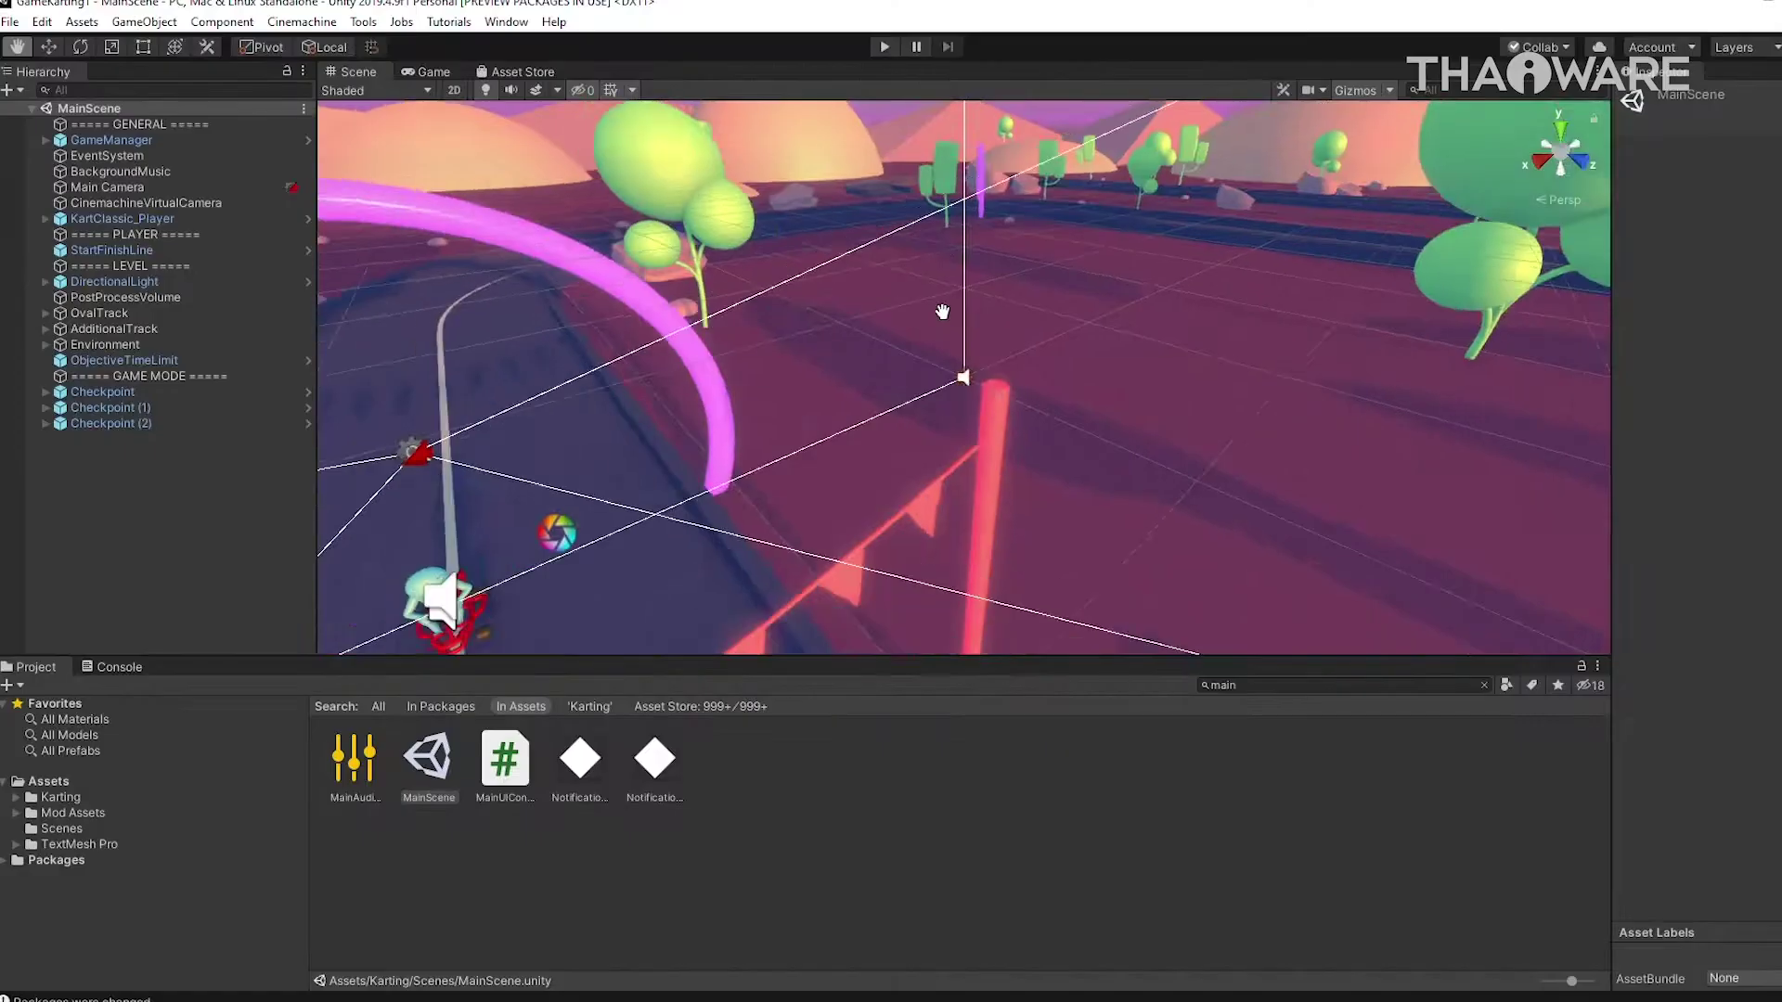
right_click_drag(761, 436, 789, 482)
mouse_move(789, 482)
left_mouse_down("alt")
mouse_move(630, 431)
mouse_move(806, 546)
left_mouse_up("alt")
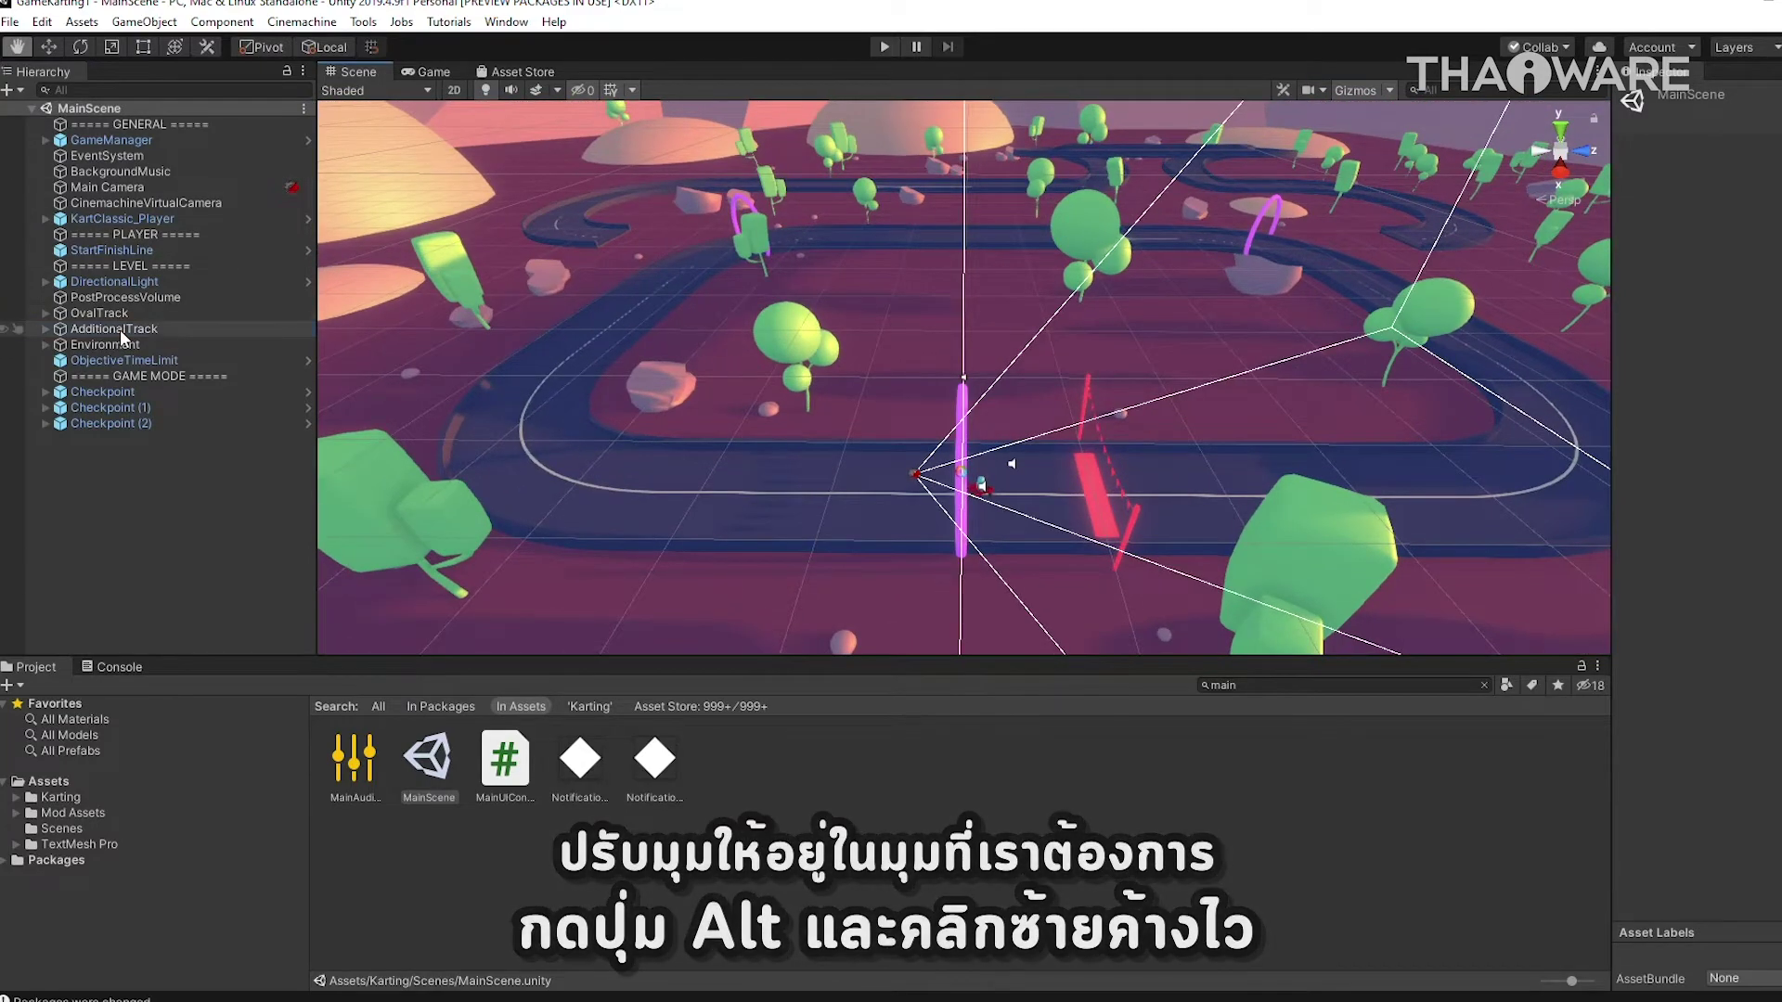
left_click(147, 313)
left_click(47, 313)
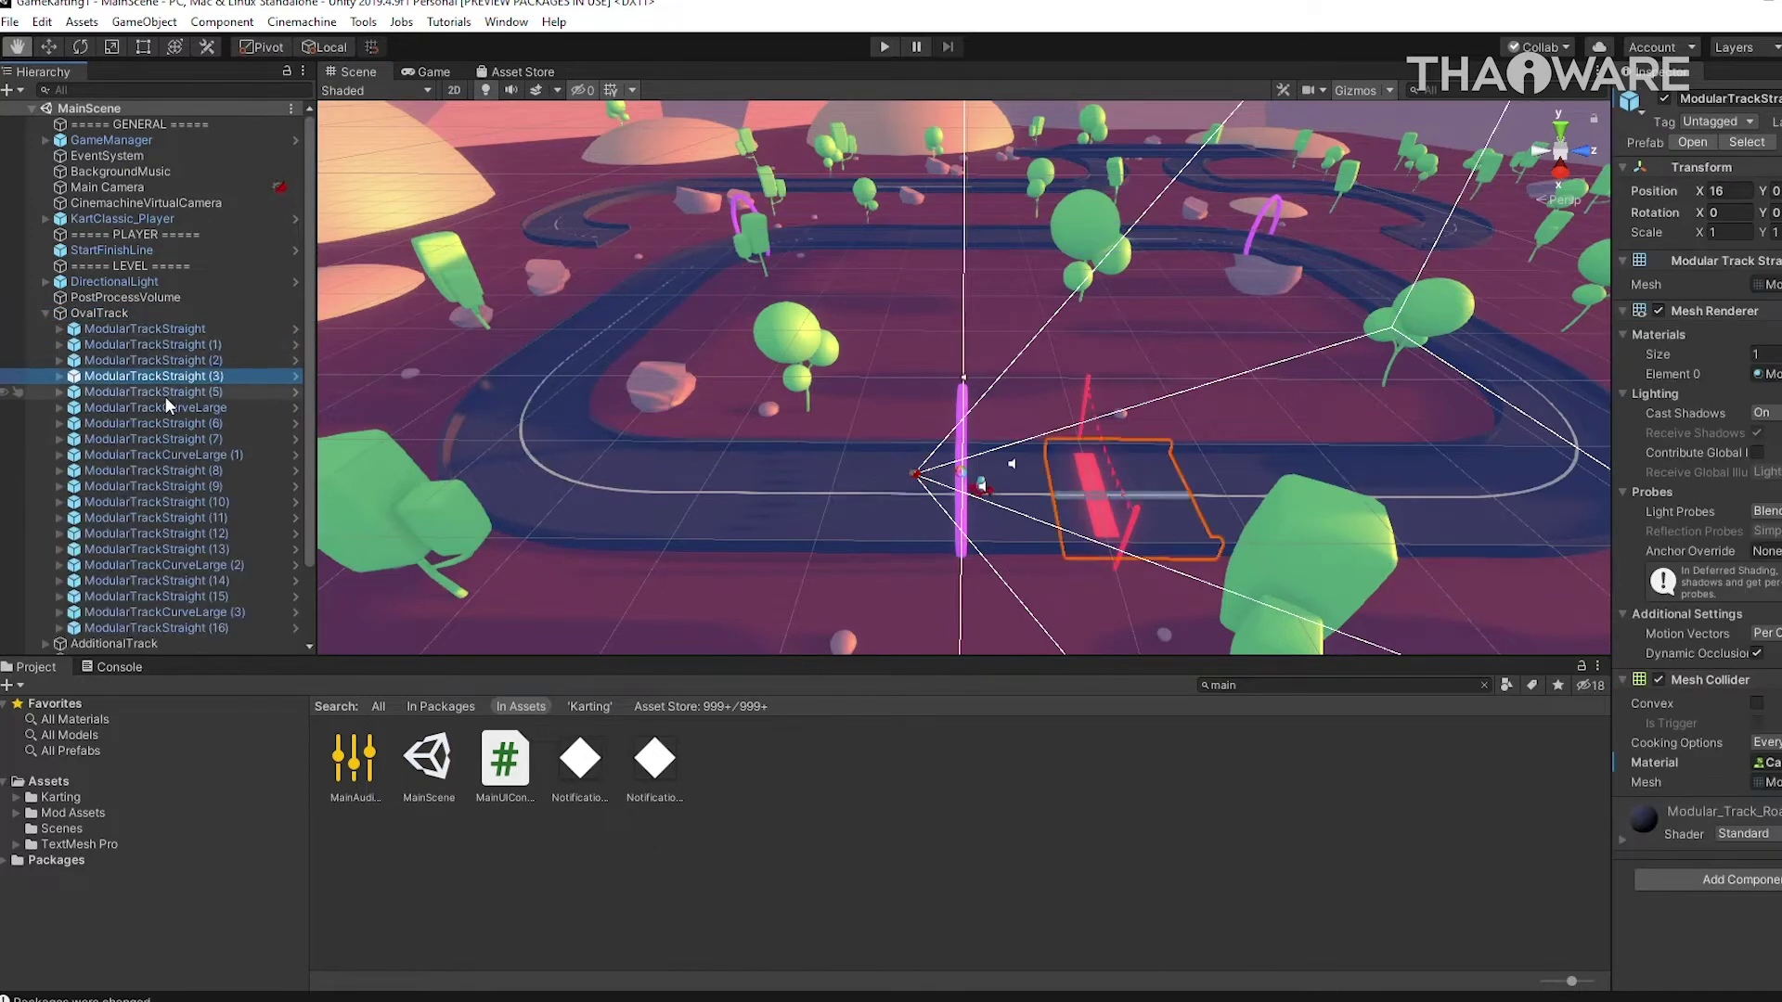
left_click(43, 314)
left_click(146, 392)
left_click(128, 424)
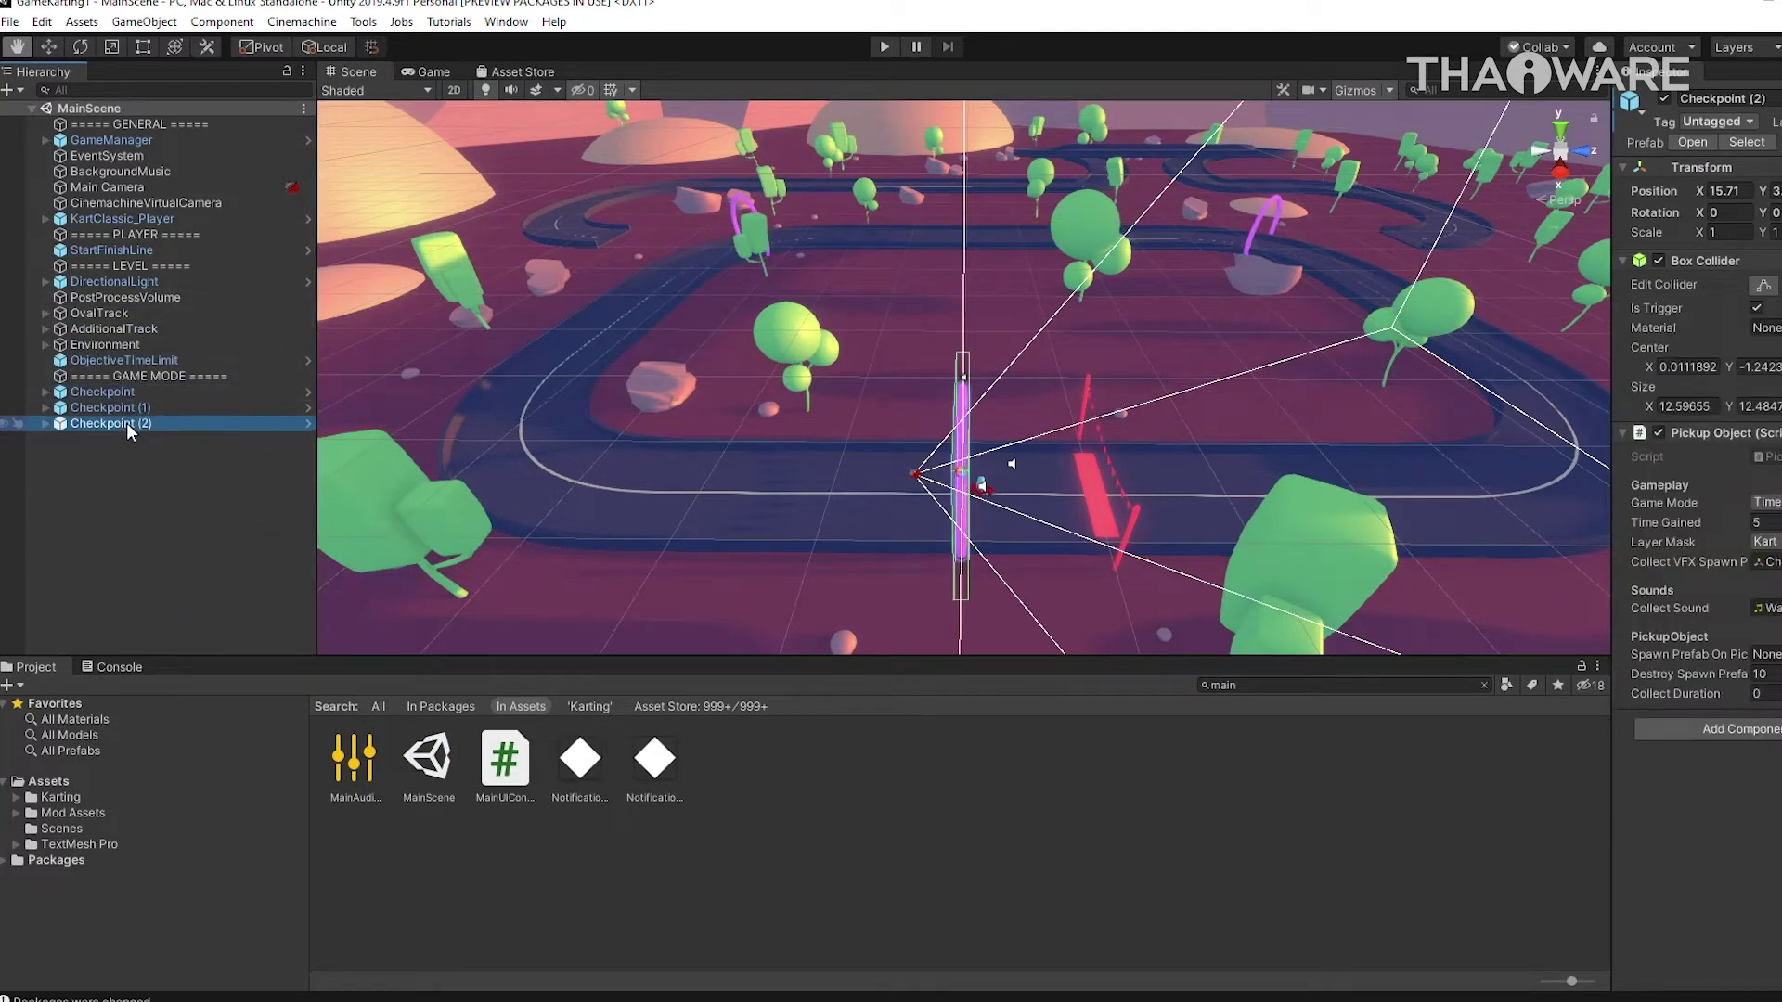
right_click_drag(617, 462, 501, 529)
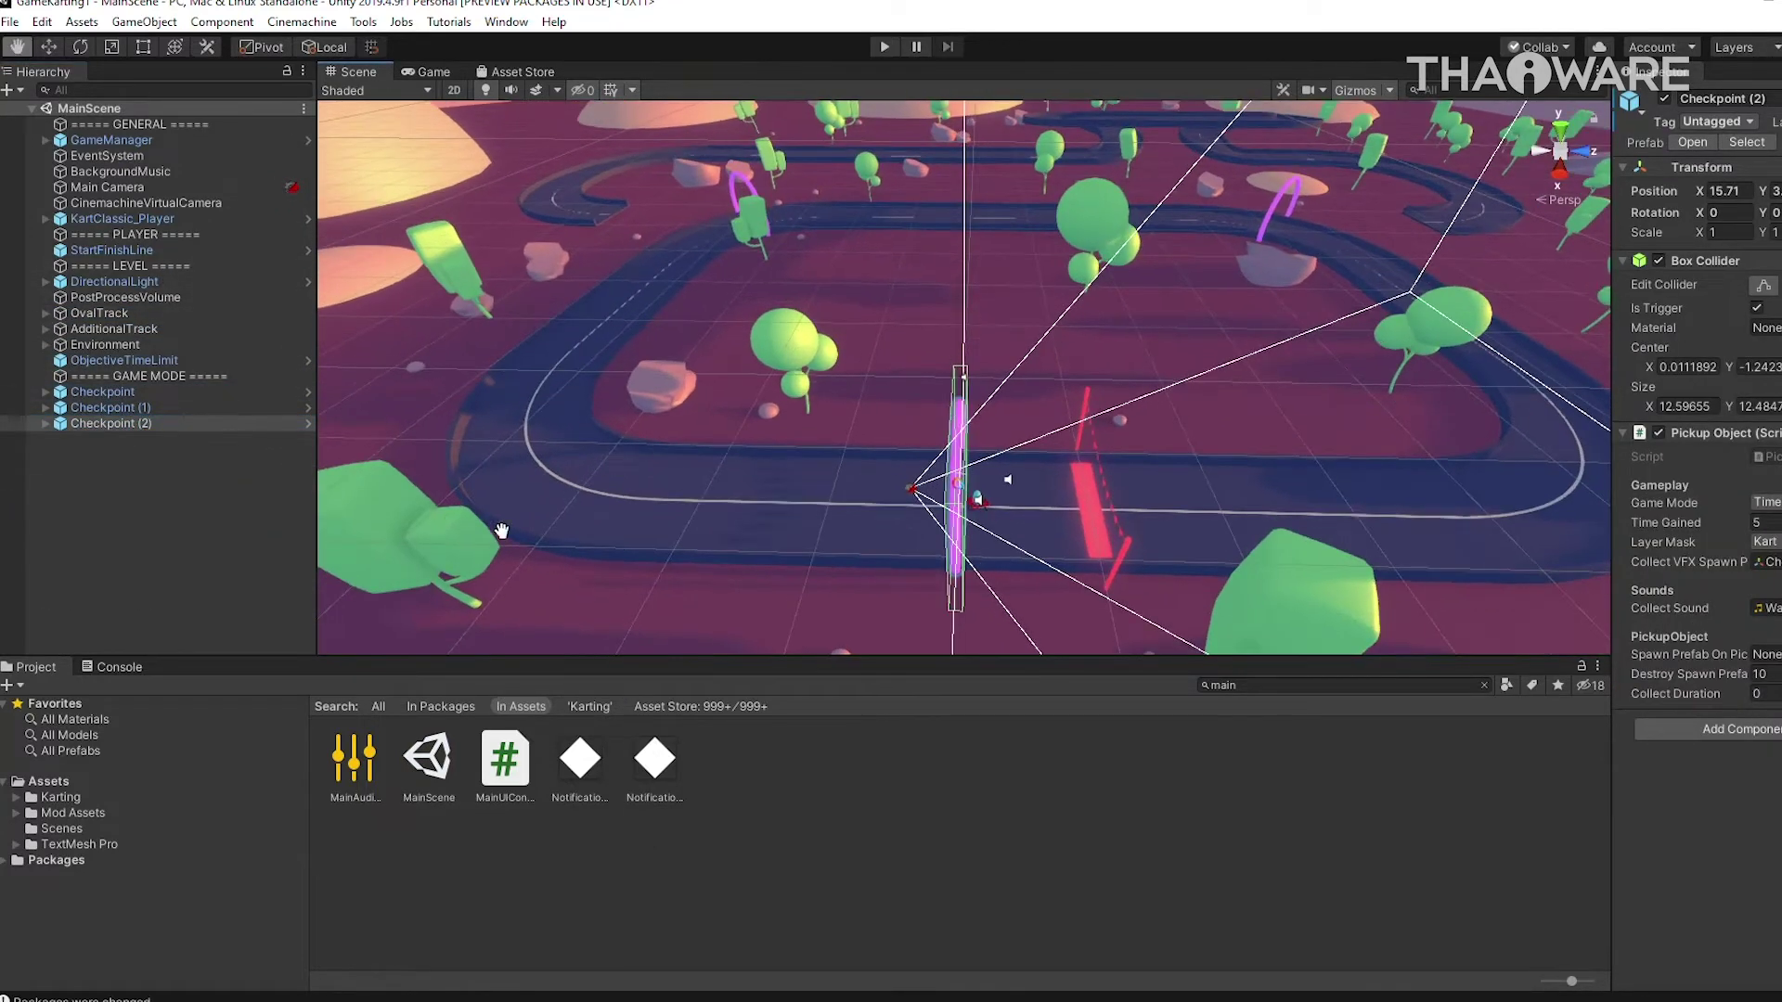
left_click(557, 455)
mouse_move(557, 454)
right_mouse_down()
mouse_move(736, 411)
mouse_move(557, 437)
right_mouse_up()
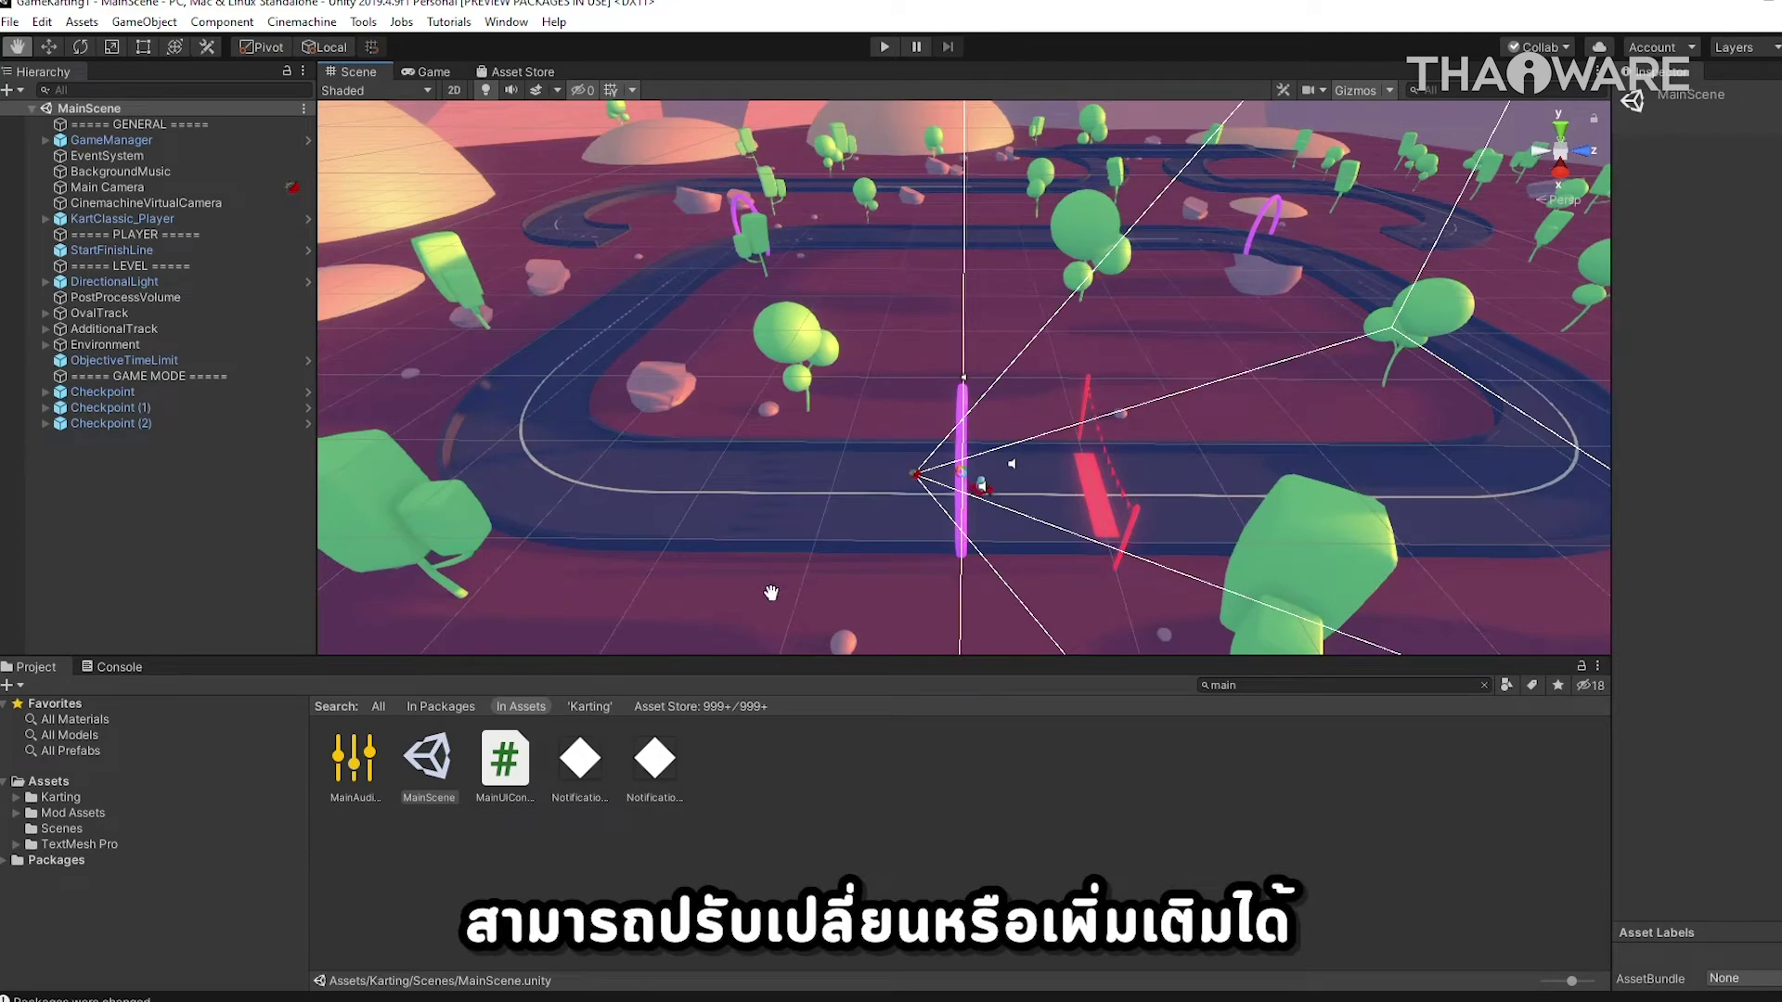
left_click(120, 331)
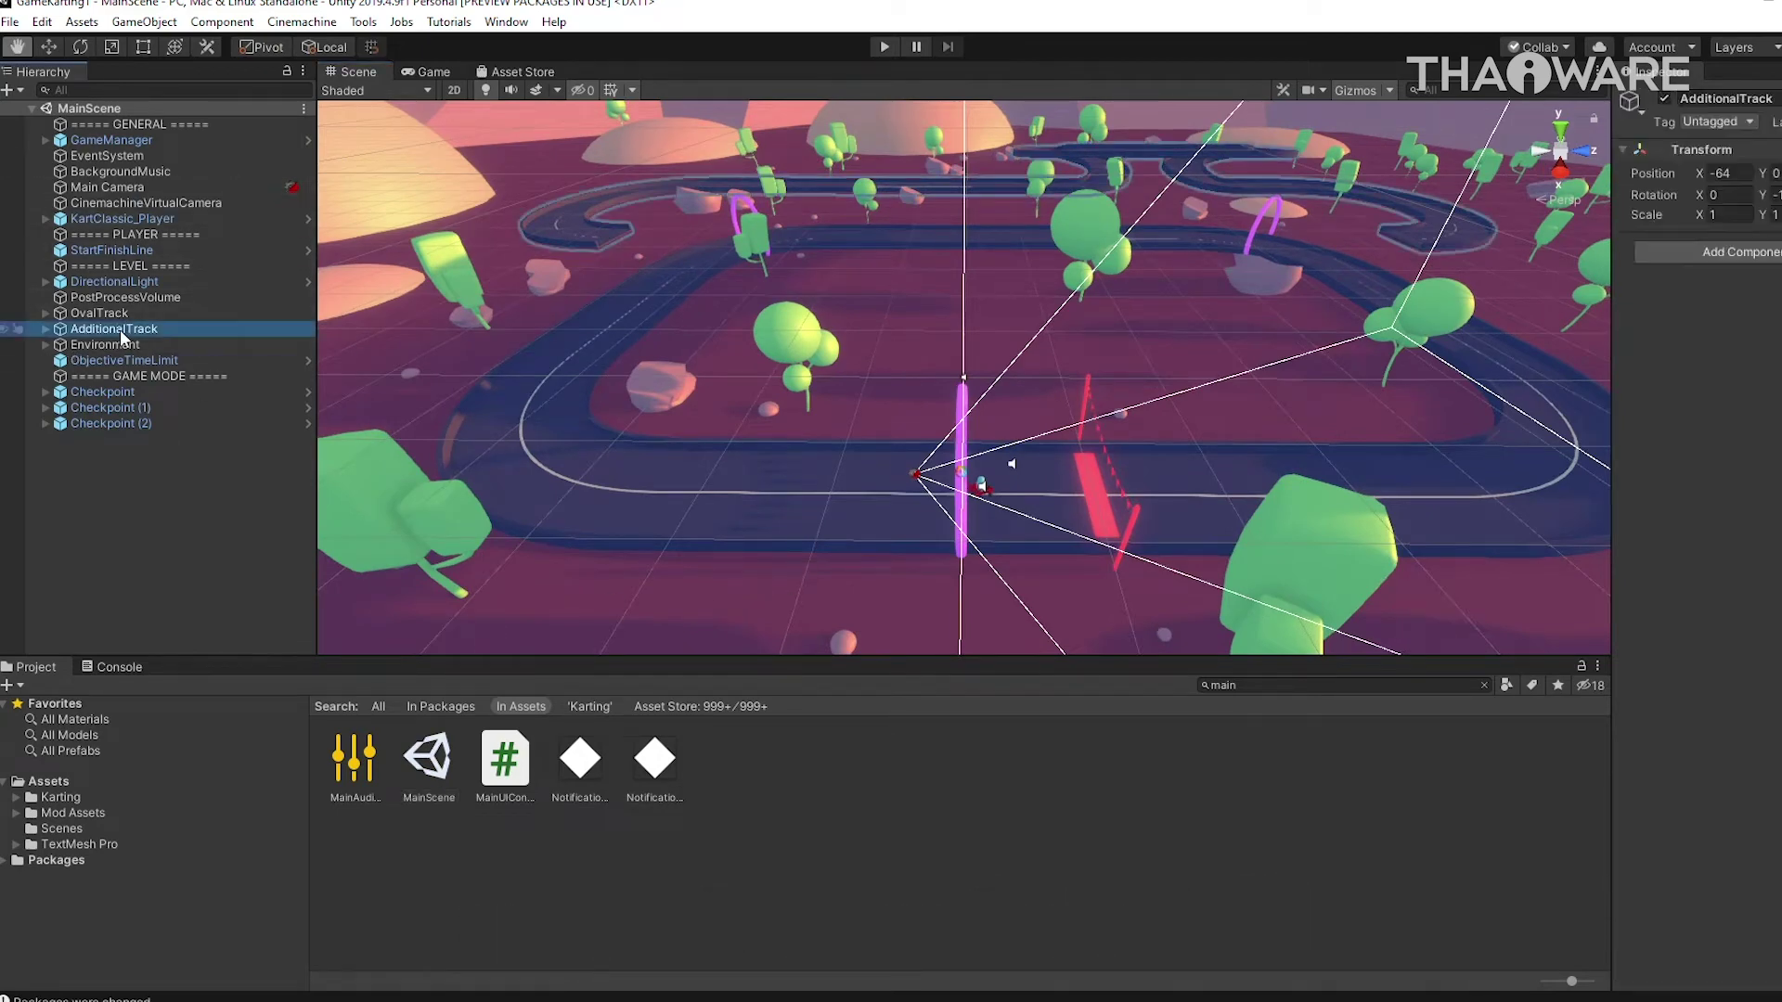
left_click(147, 314)
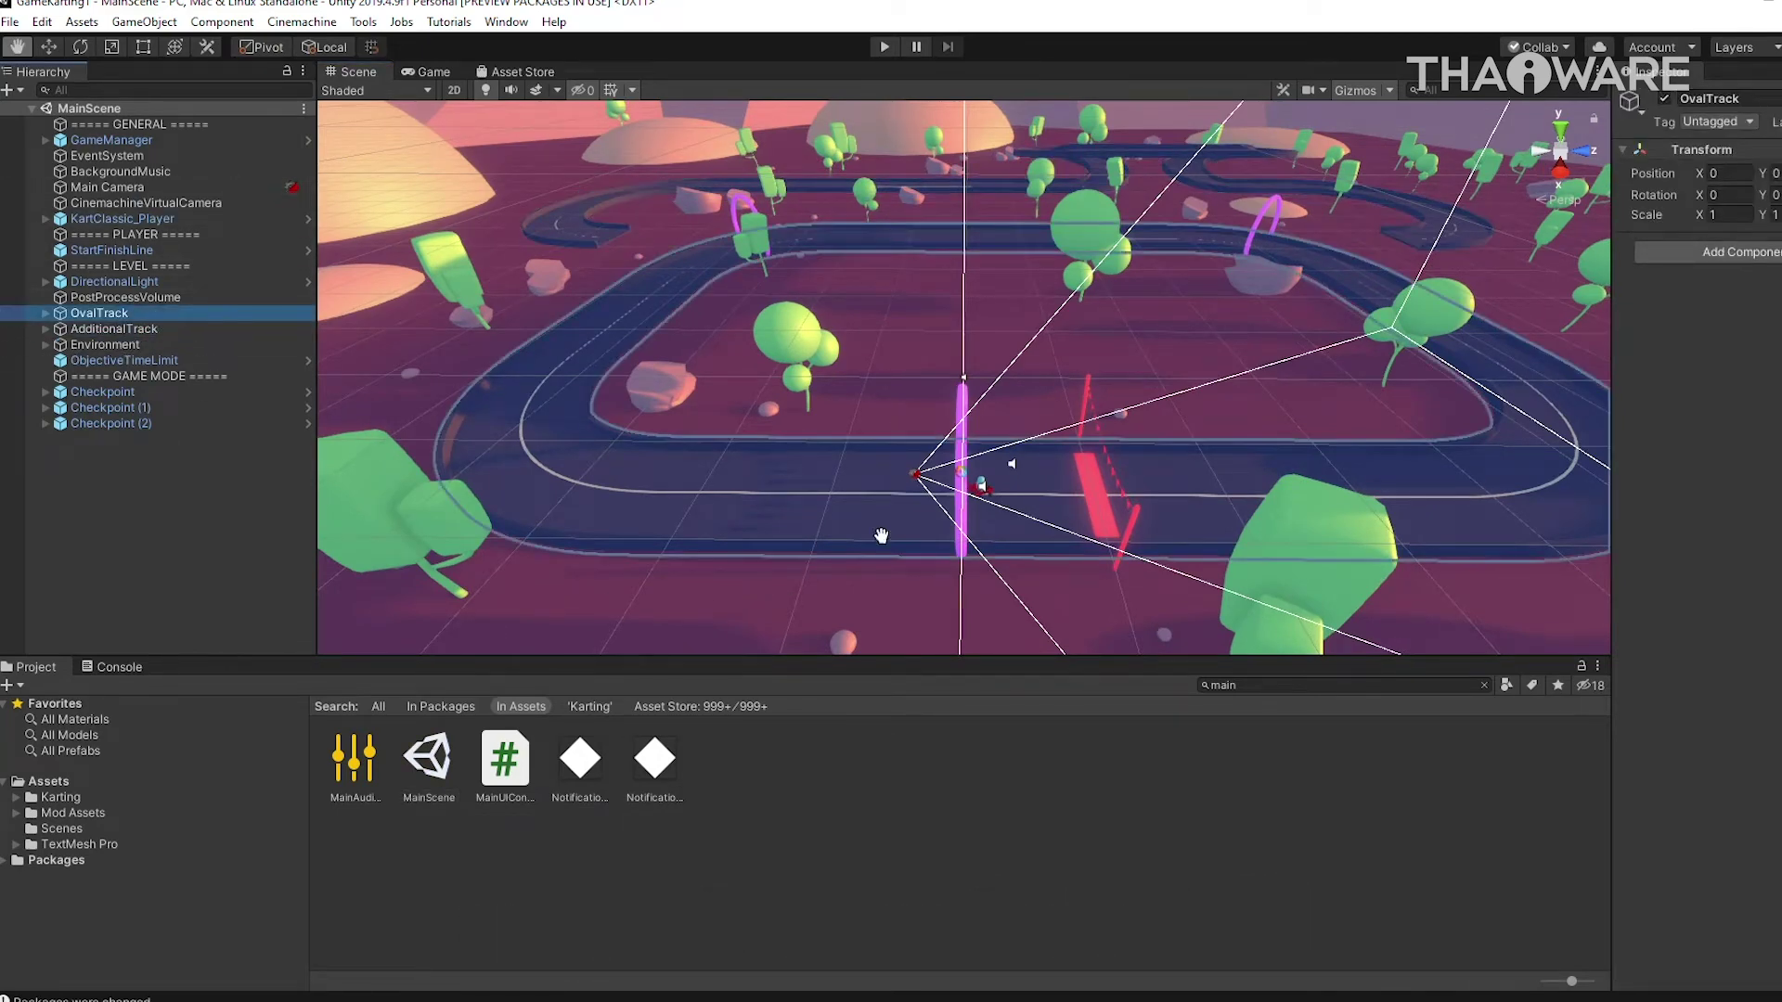
left_click(42, 313)
left_click(160, 379)
left_click(43, 314)
left_click(116, 312)
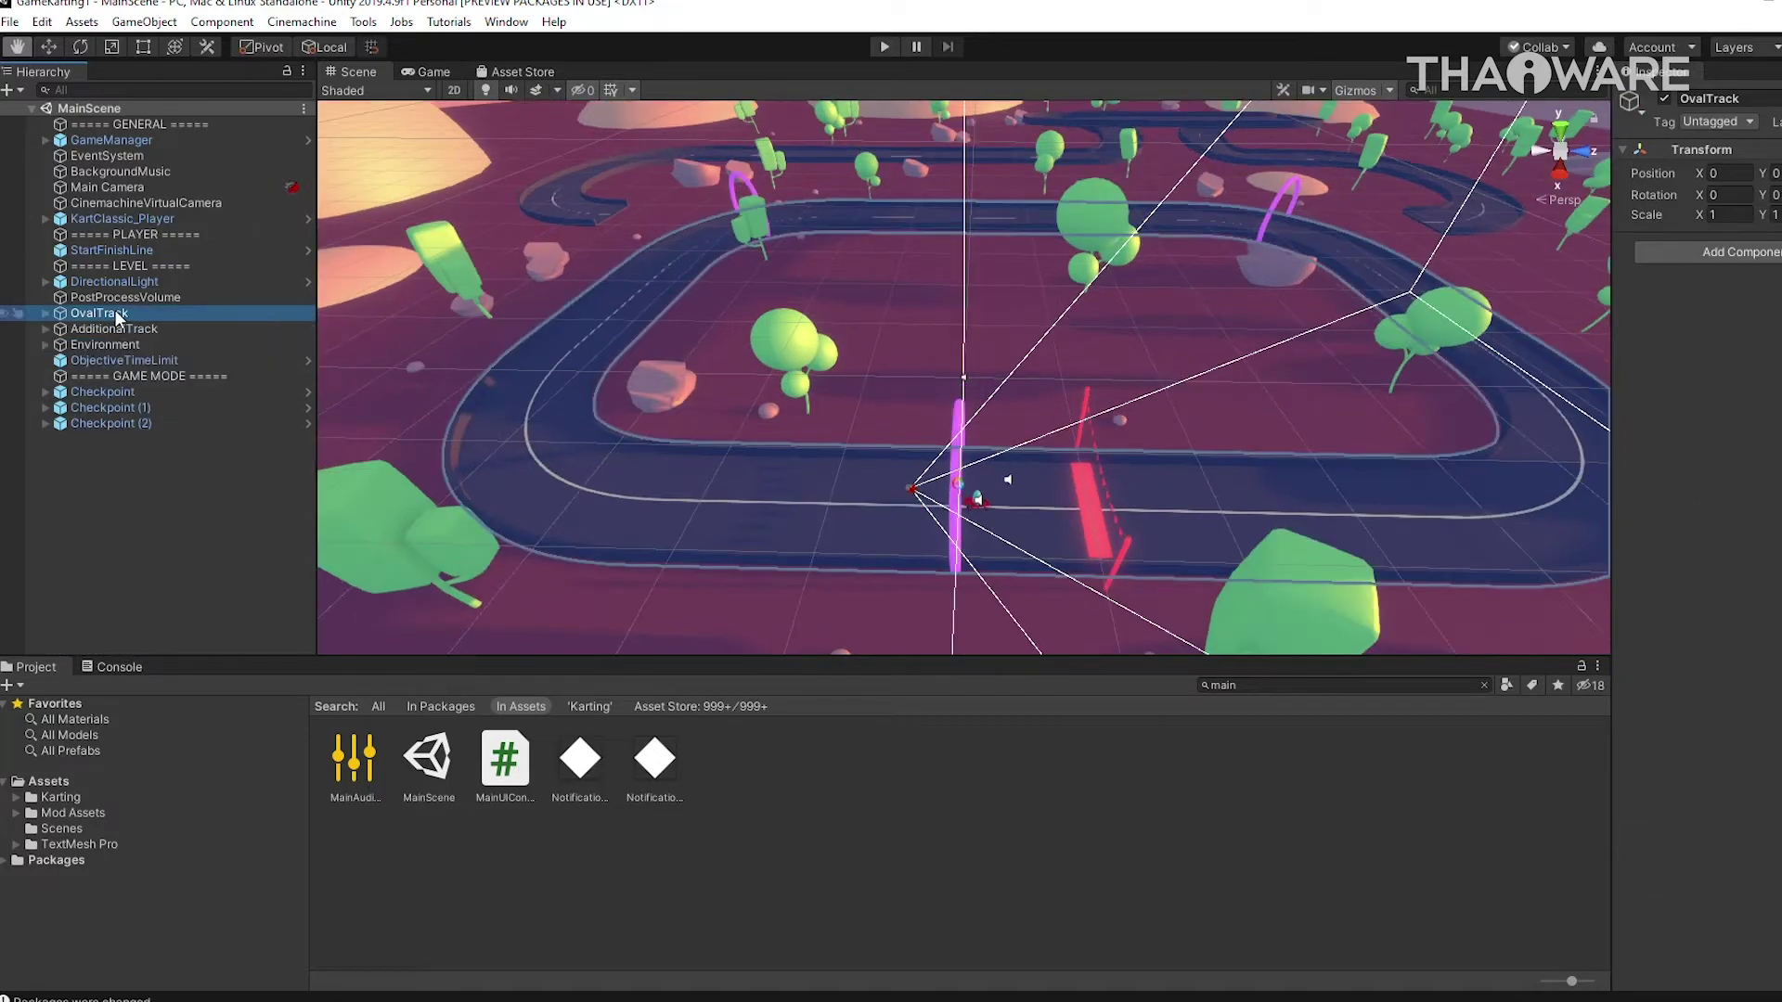
right_click(154, 322)
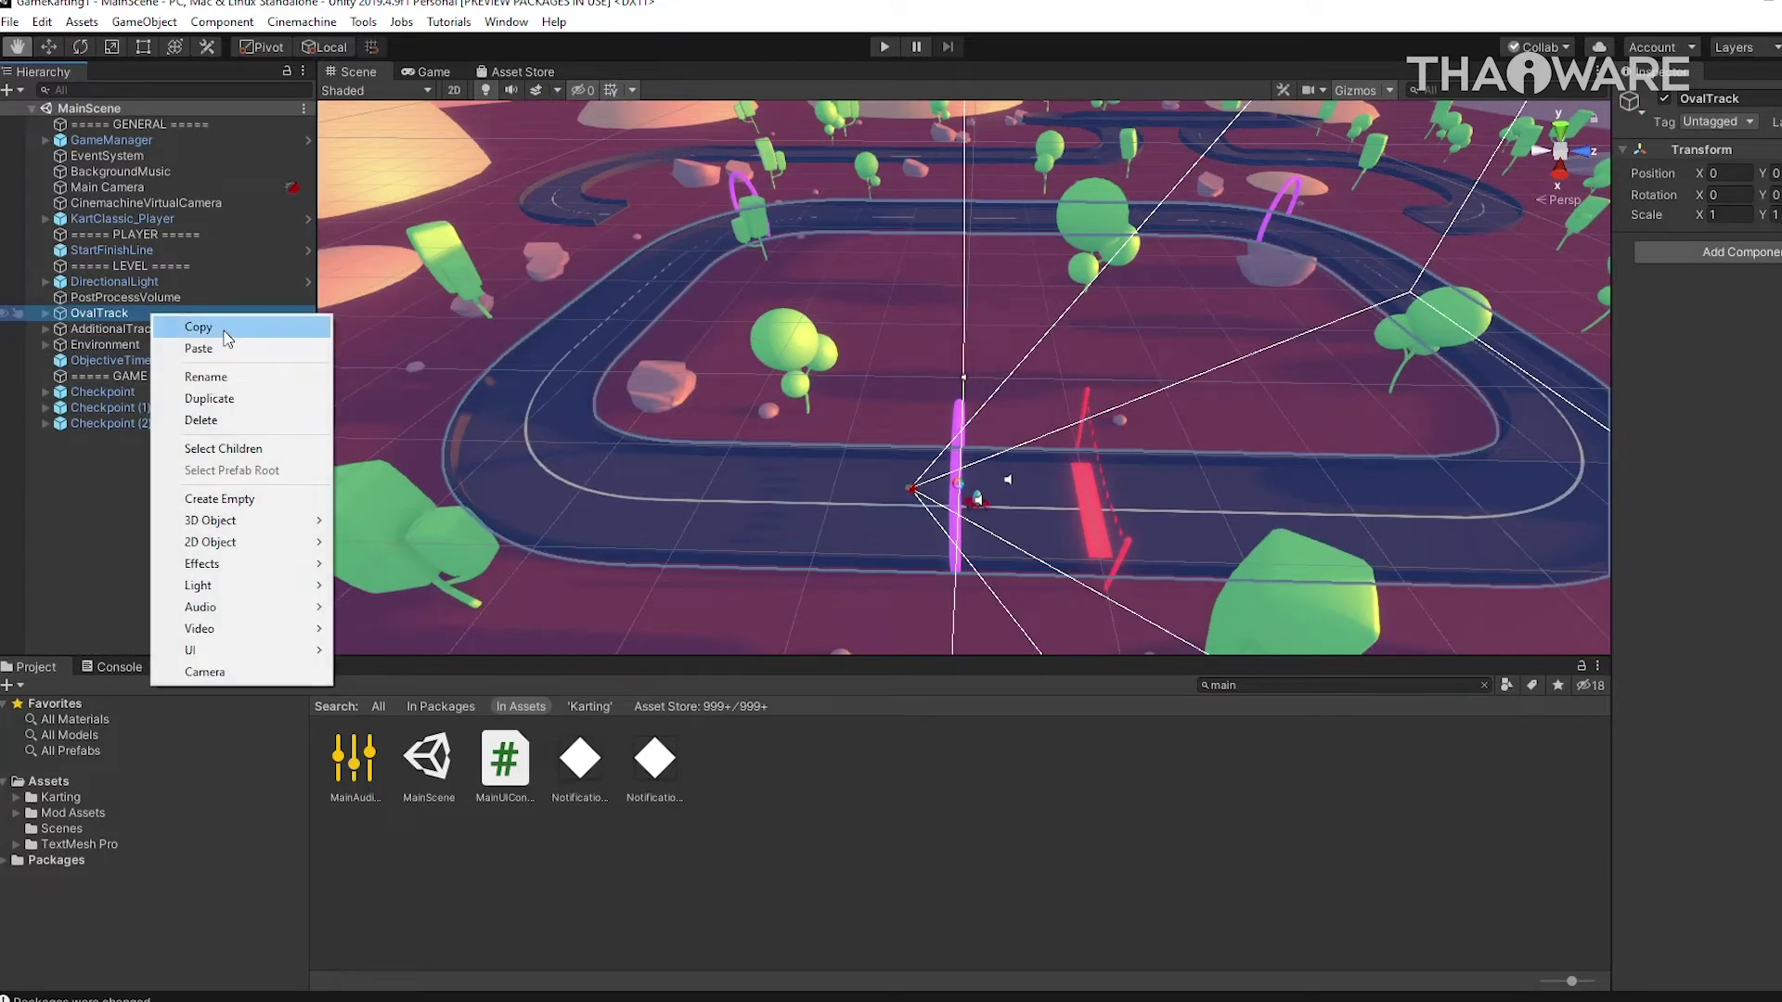
Delete OvalTrack and AdditionalTrack from the scene
left_click(275, 419)
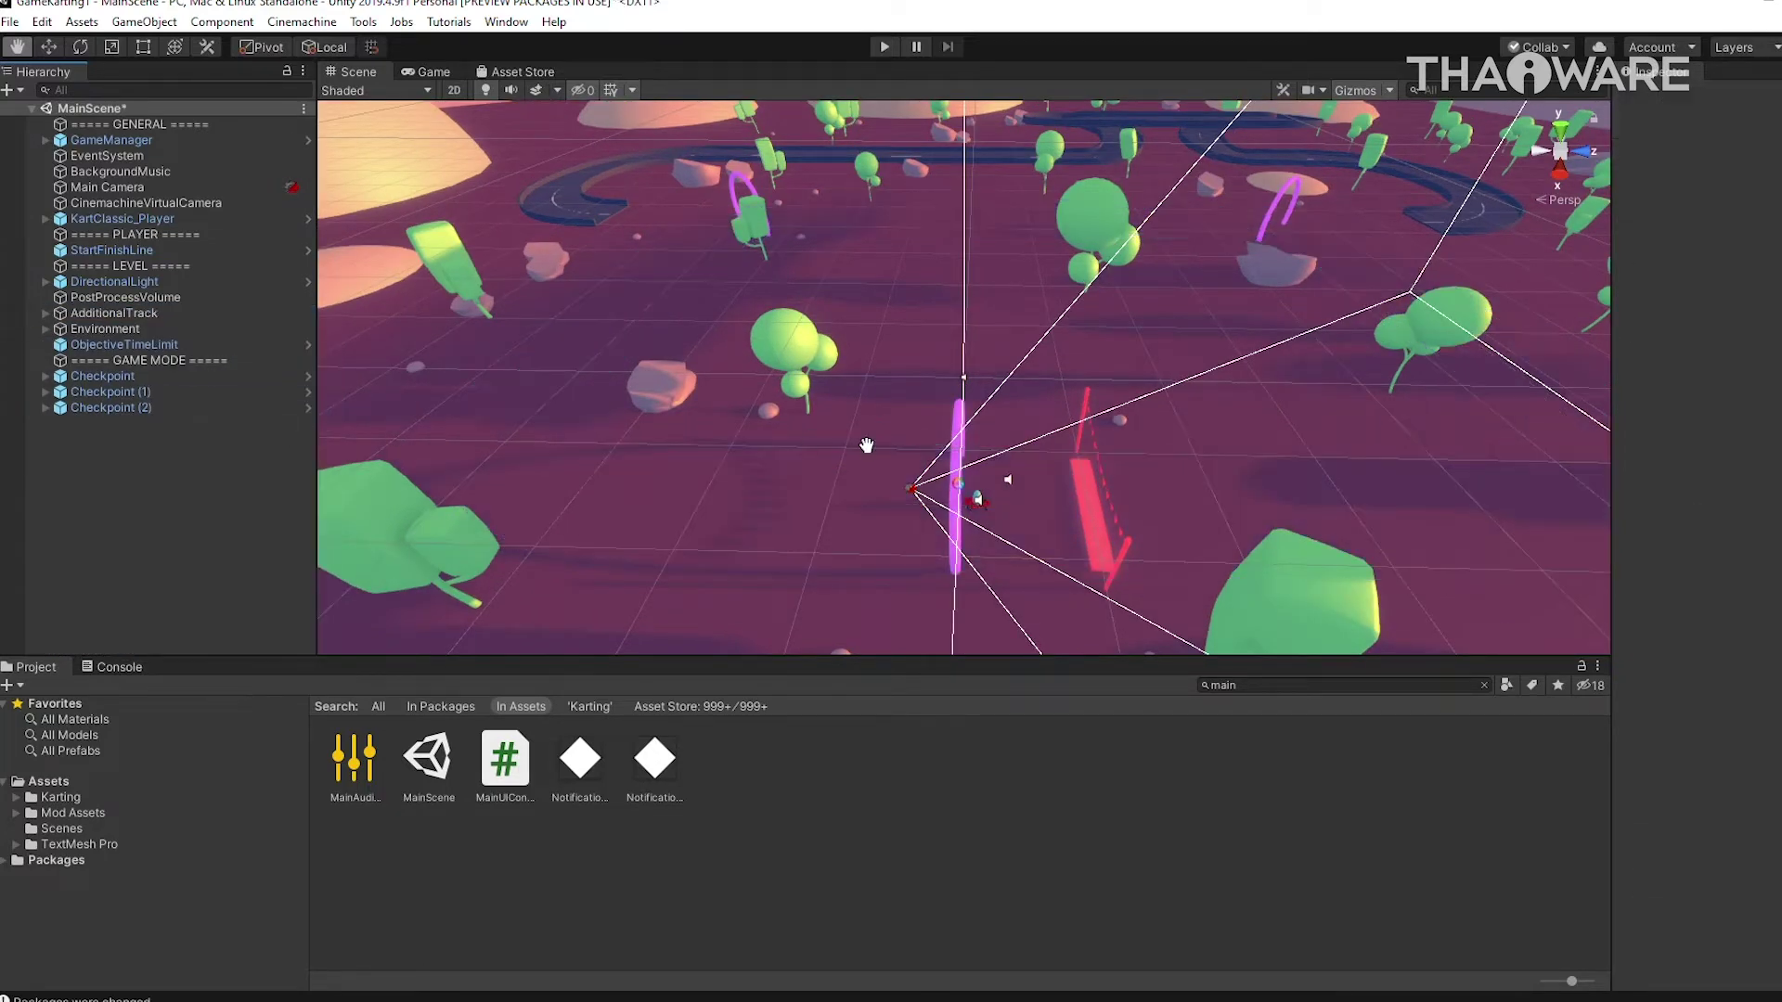
left_click(154, 316)
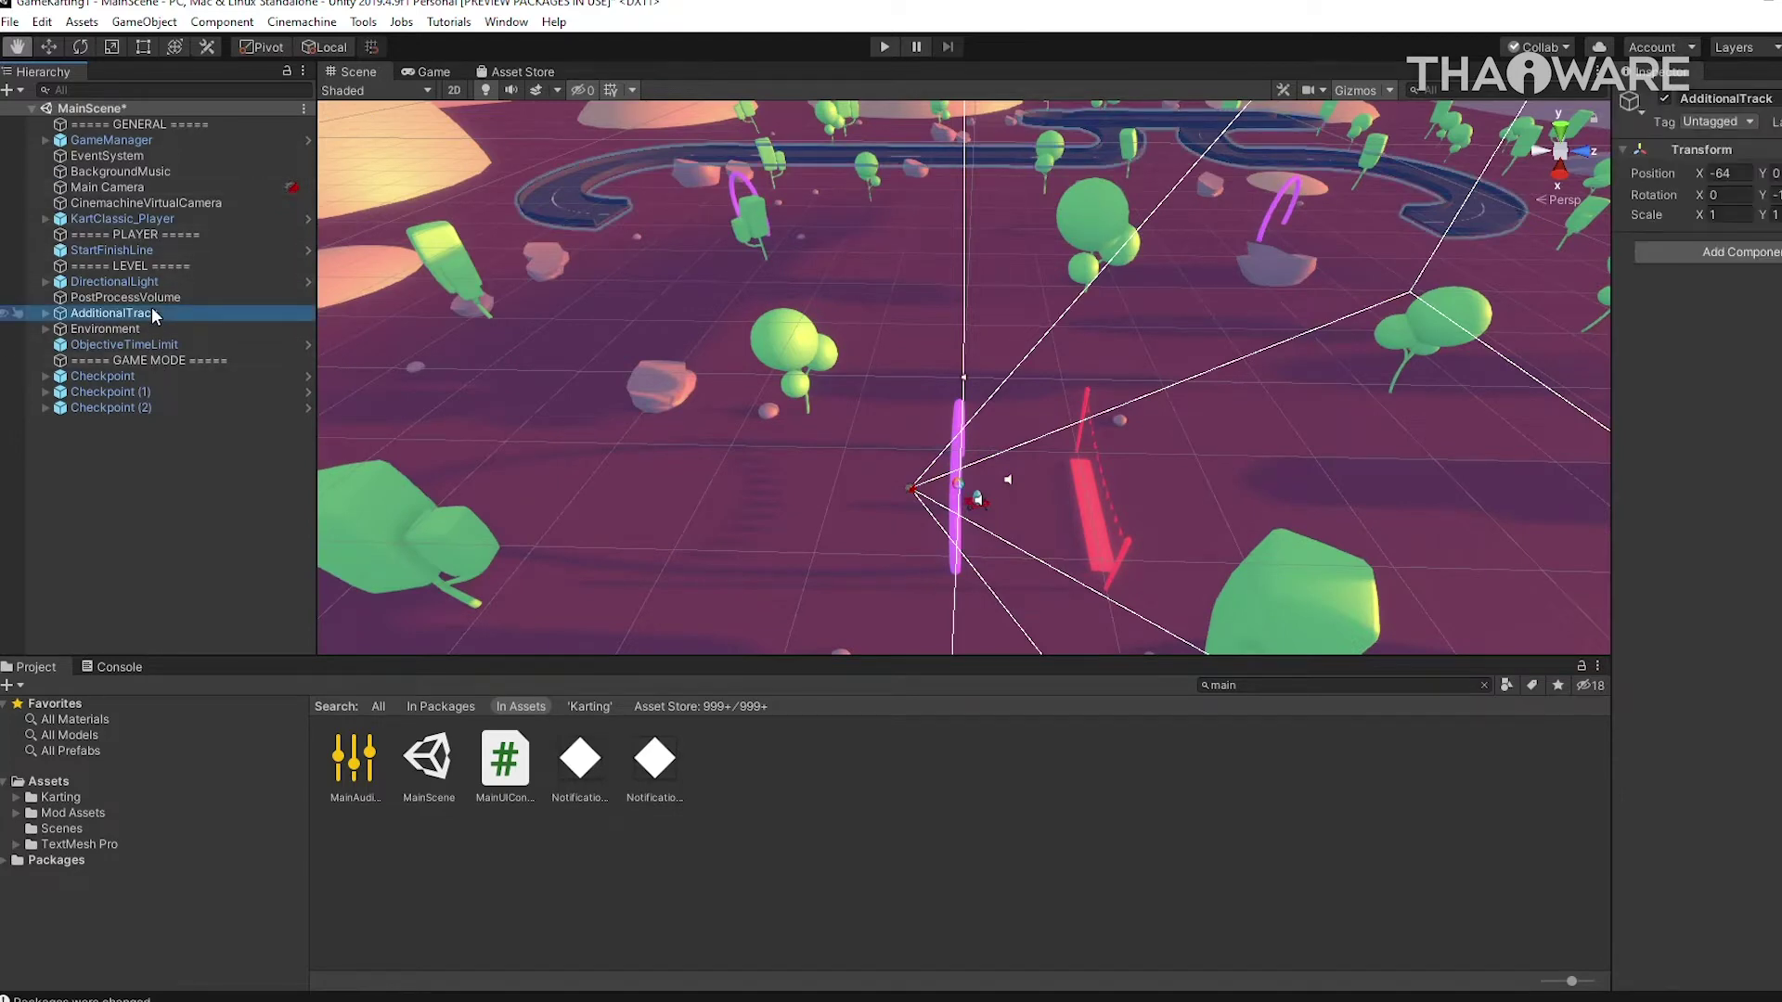
key("Delete")
Place a track prefab from Karting/Prefabs/TrainingTracks into the Scene view
left_click(89, 819)
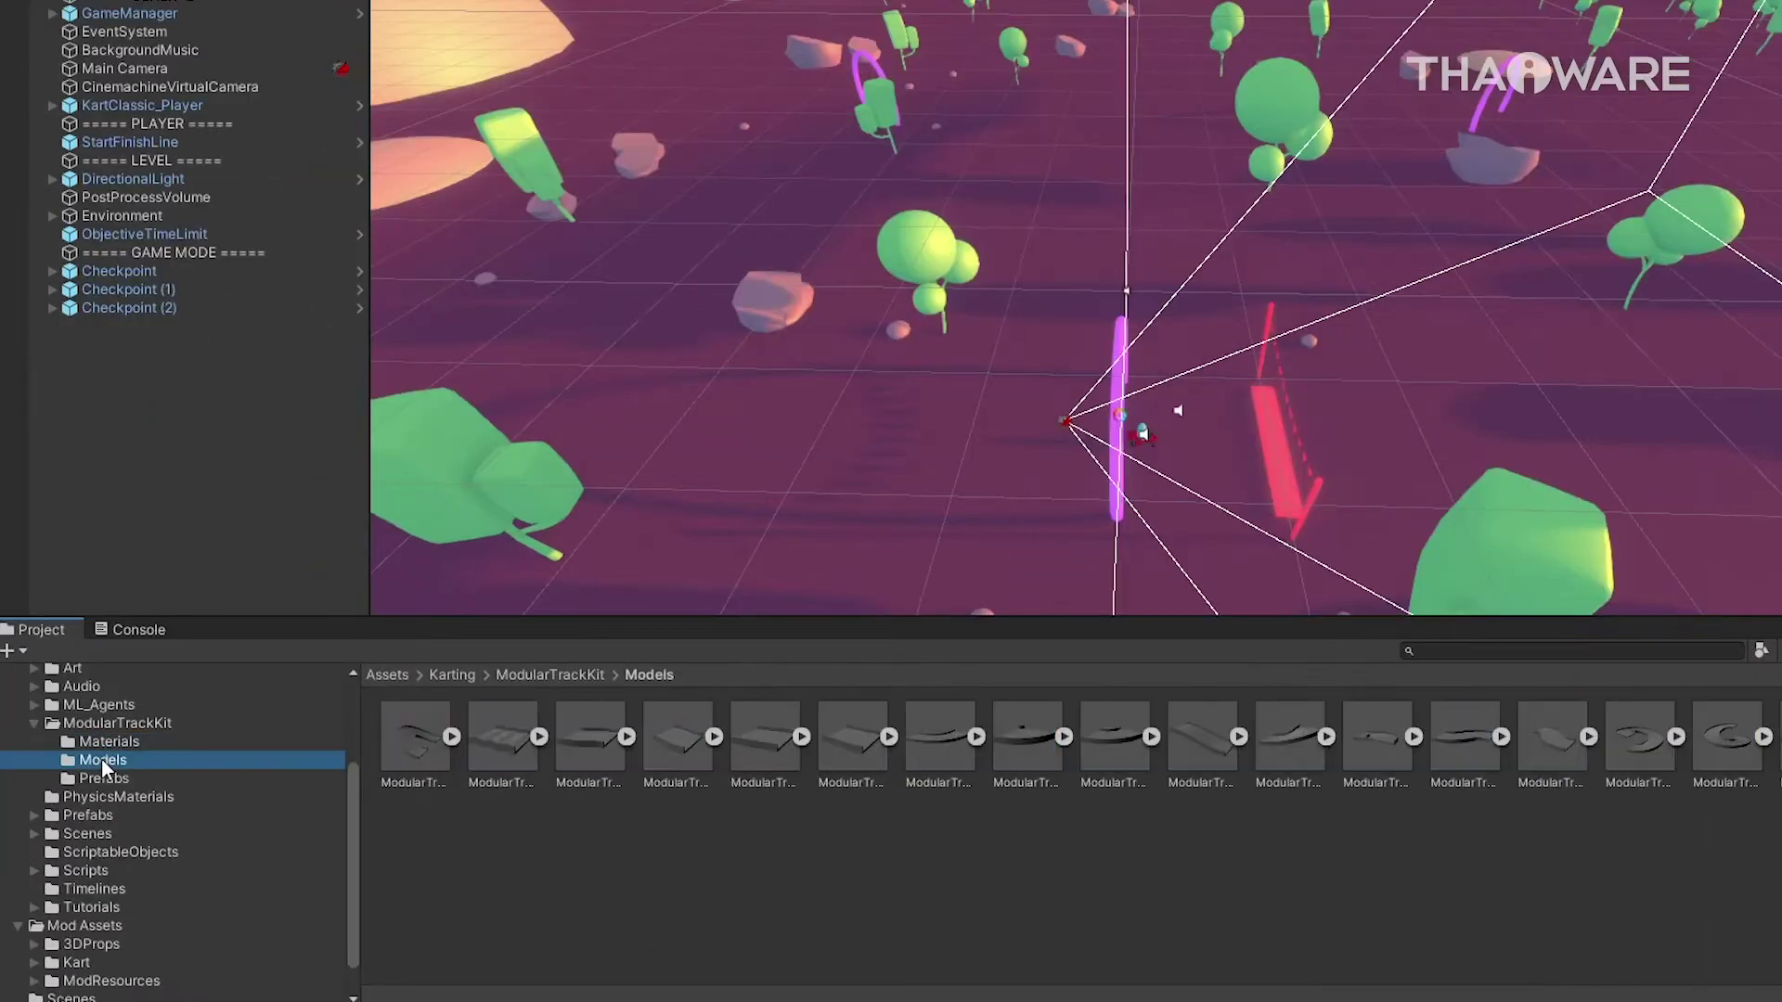
left_click(109, 779)
left_click(35, 815)
scroll(182, 846, "down", 2)
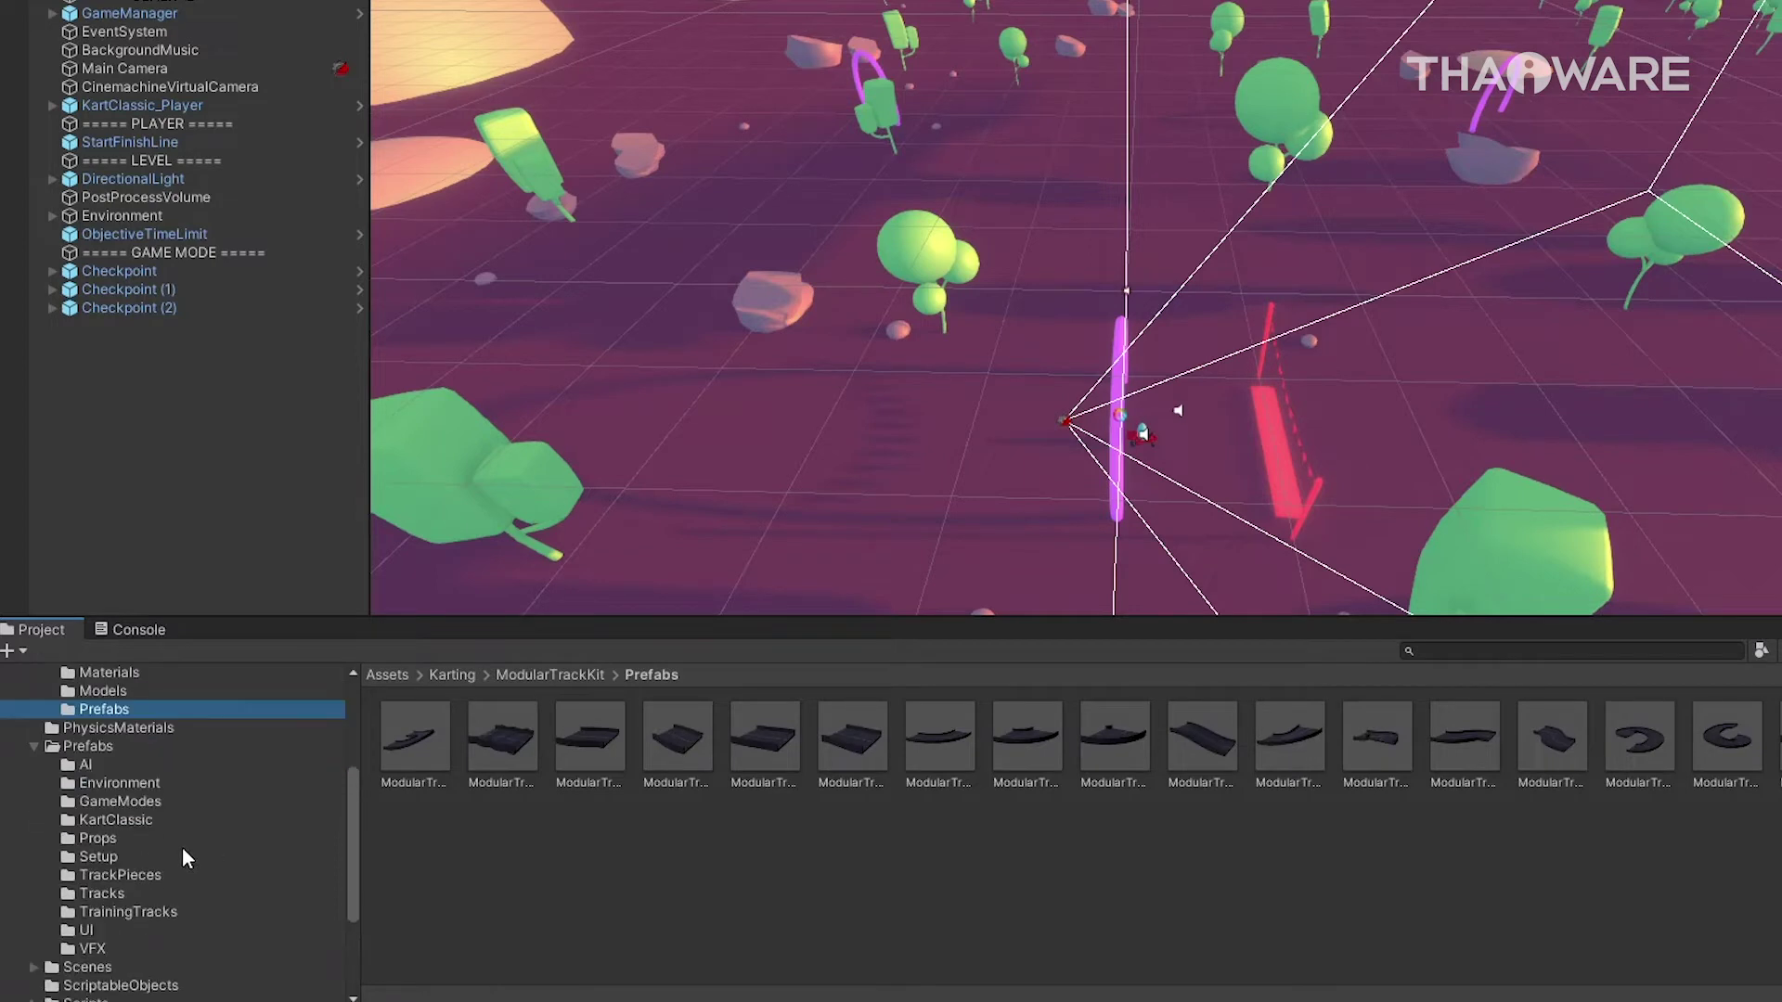
left_click(126, 912)
left_click(137, 875)
left_click(109, 895)
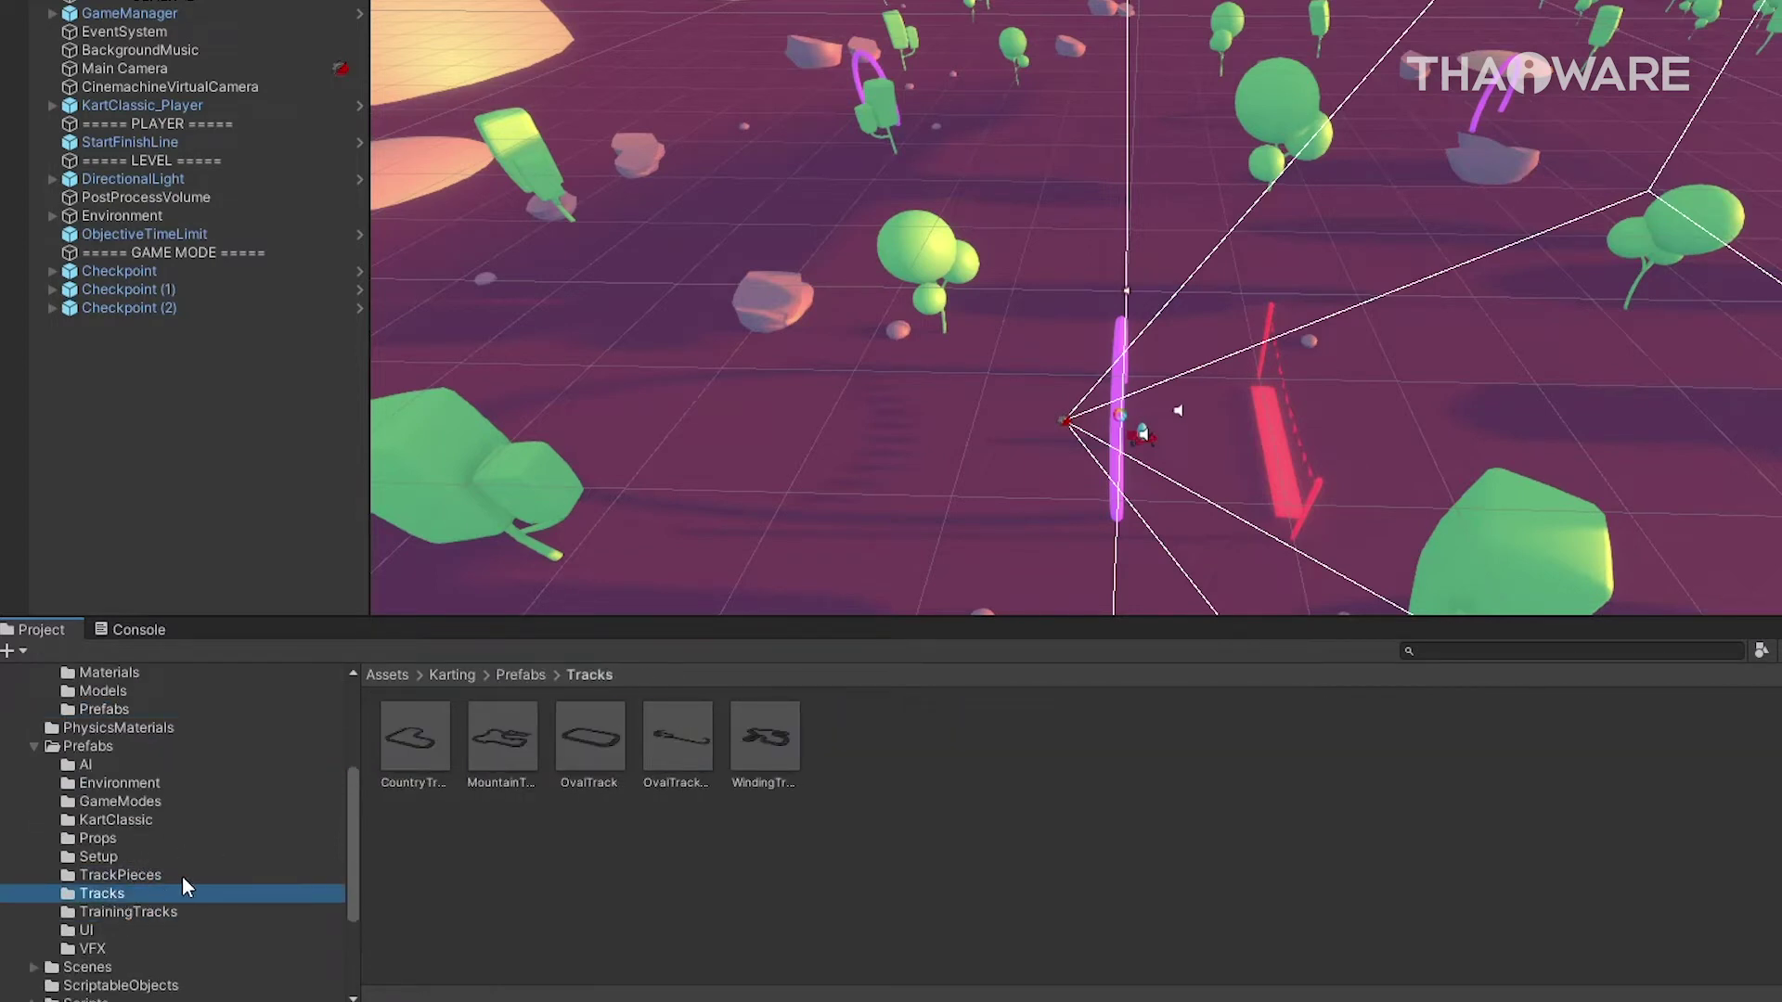
left_click(125, 835)
left_click(119, 874)
left_click(130, 912)
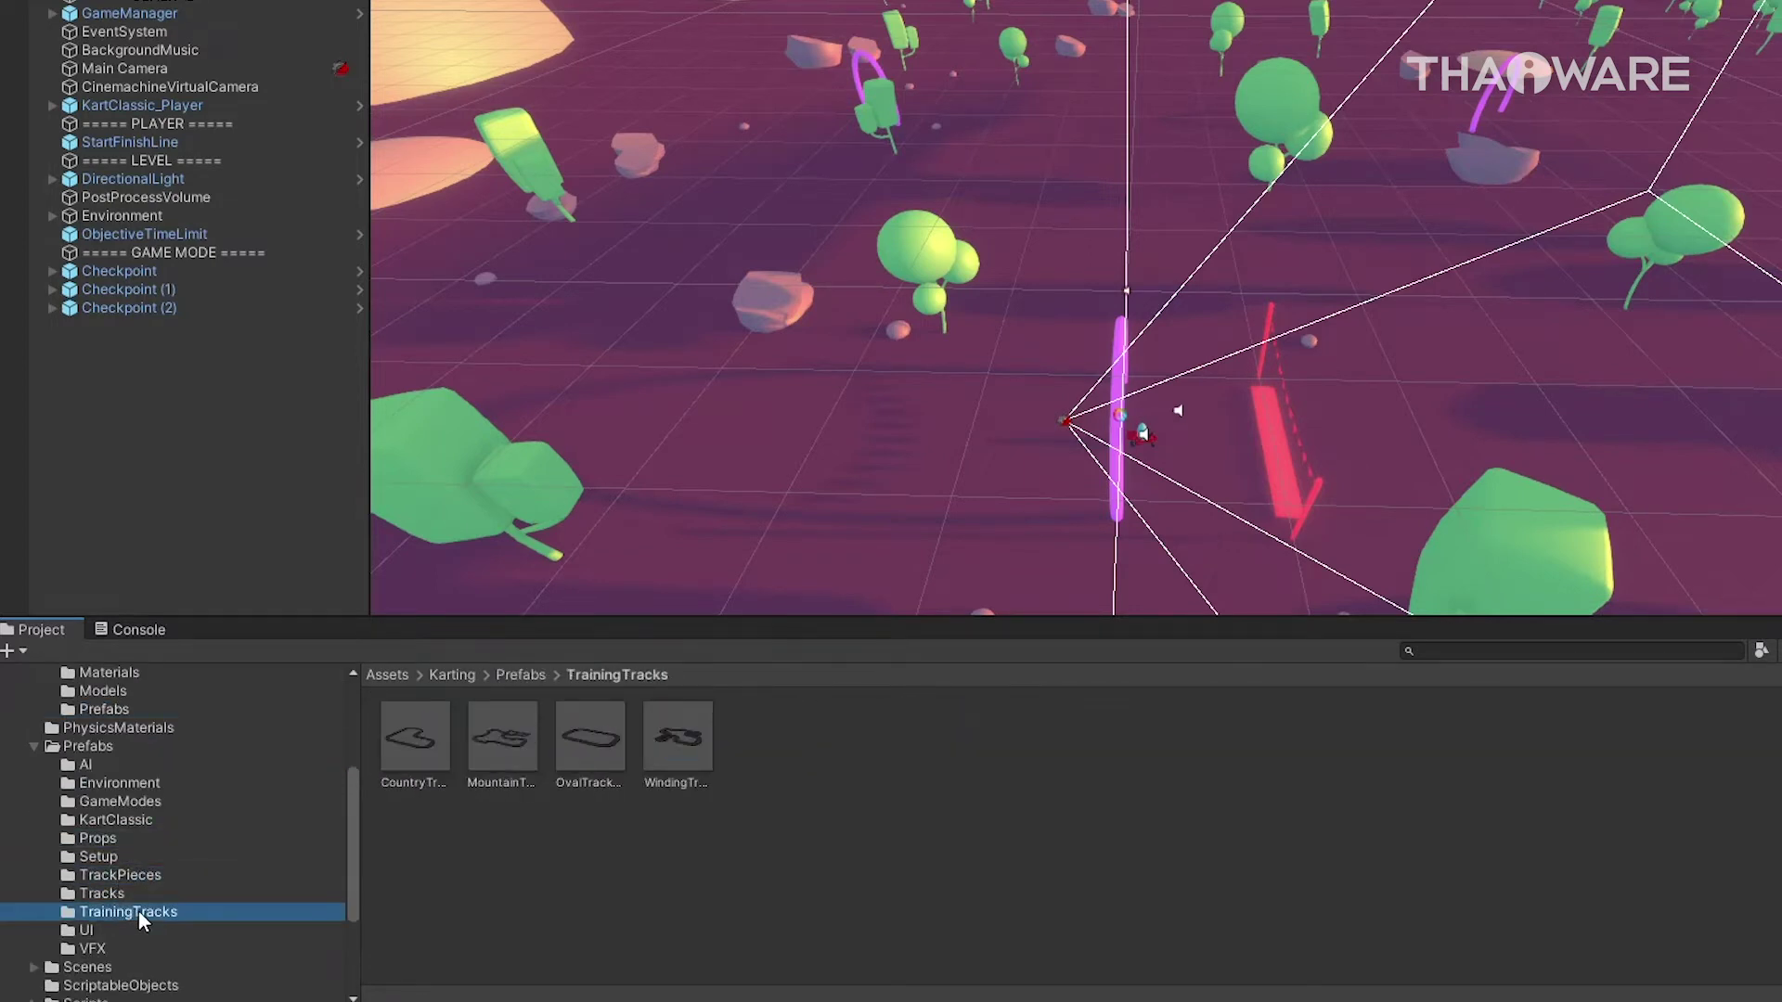
left_click_drag(487, 742, 886, 390)
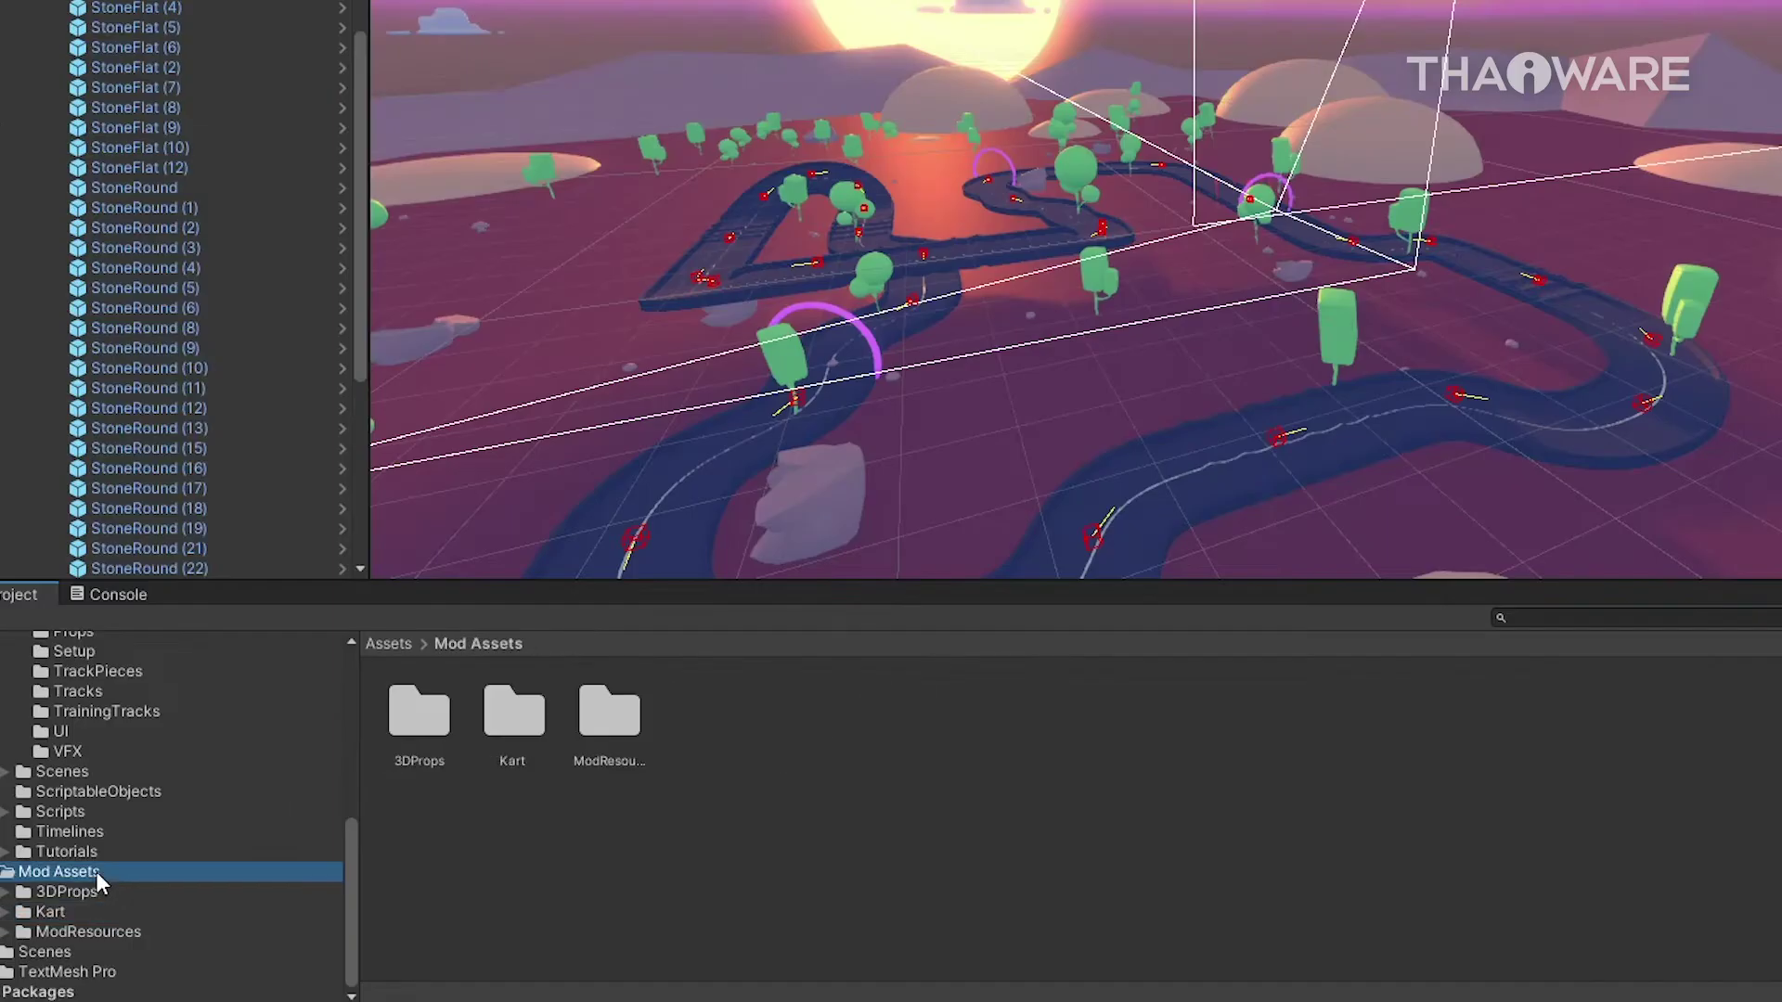
left_click(80, 912)
Drop a SpeedPad onto the road and expand its Boost Stats Modifiers (Max Time 5, Cooldown 5)
mouse_move(976, 726)
left_mouse_down()
mouse_move(1194, 448)
mouse_move(1229, 467)
left_mouse_up()
scroll(1261, 501, "up", 3)
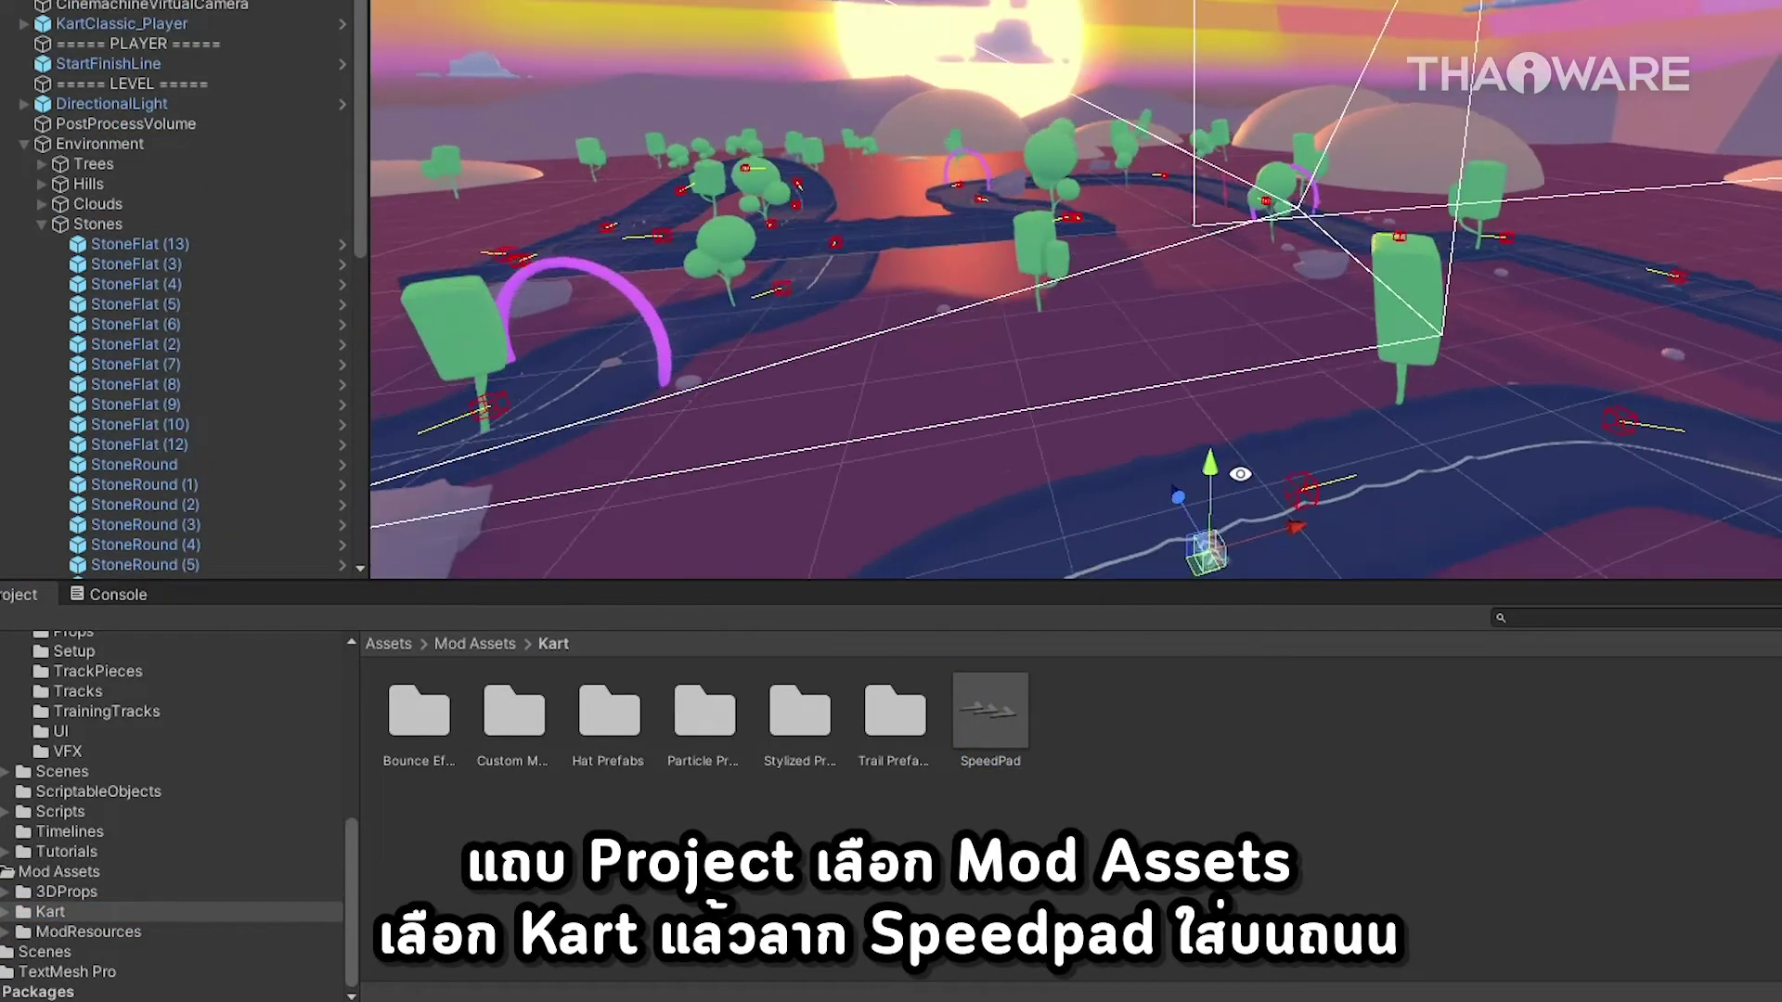
scroll(1212, 504, "up", 3)
left_click_drag(1211, 504, 1203, 507, "alt")
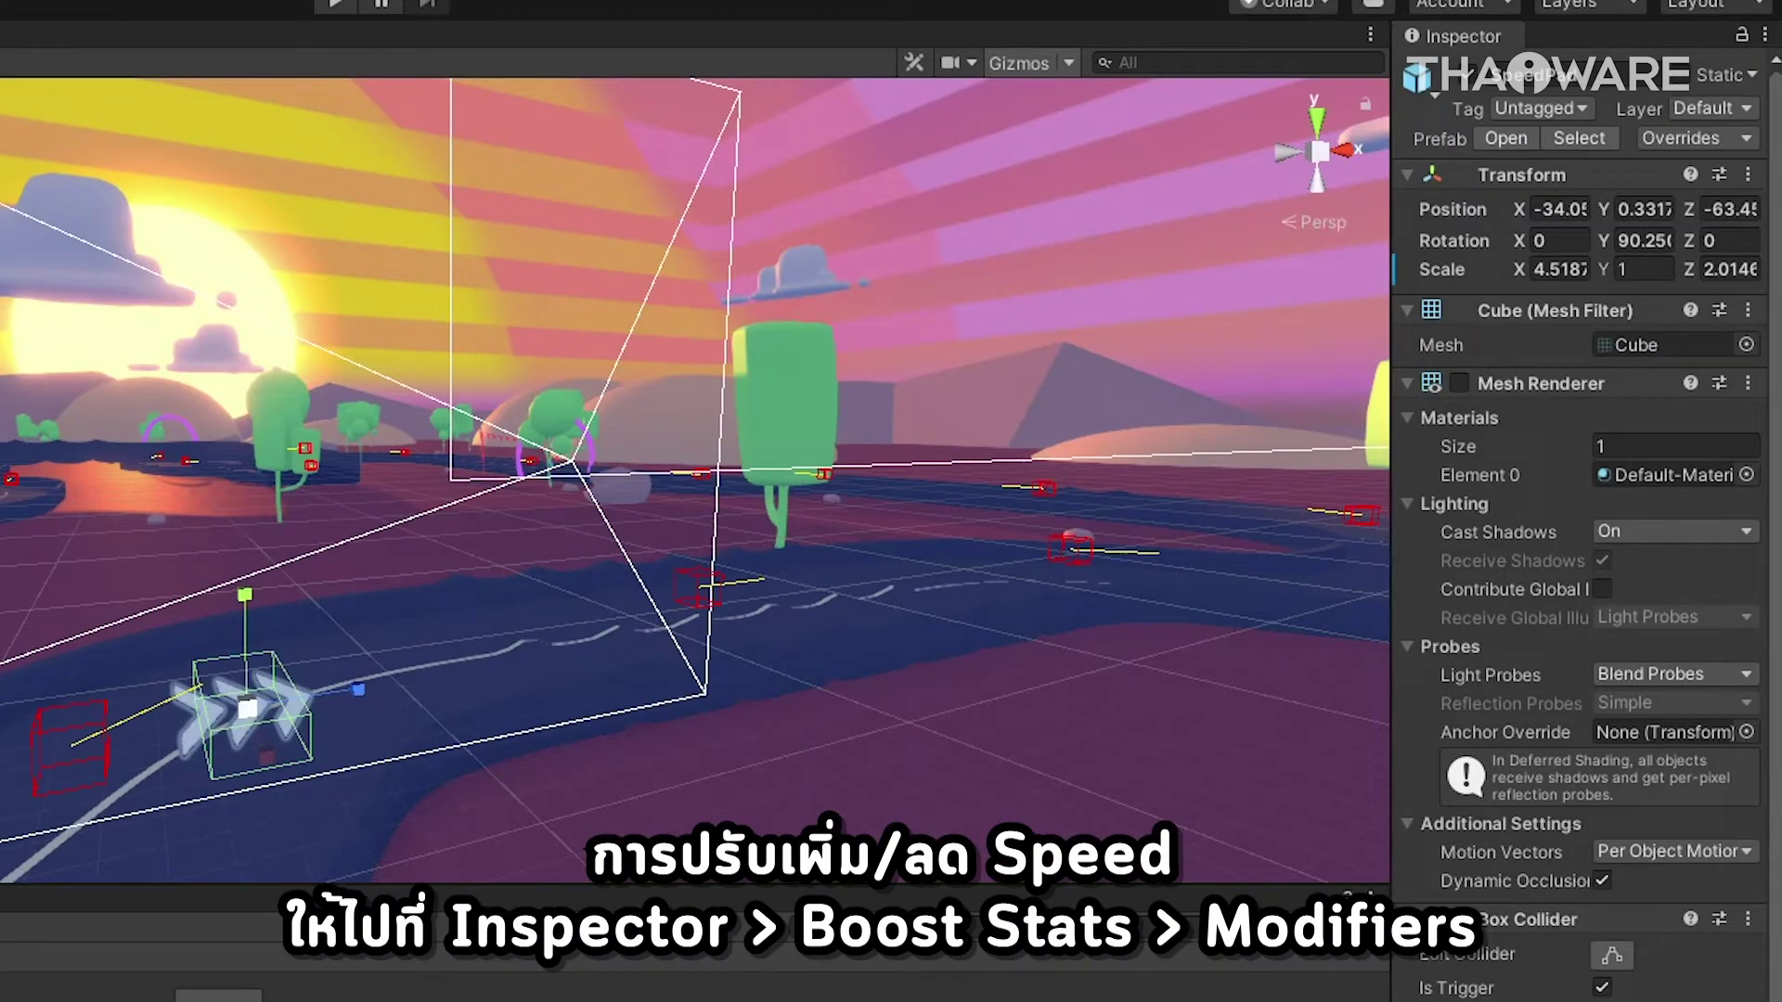
scroll(1578, 557, "down", 5)
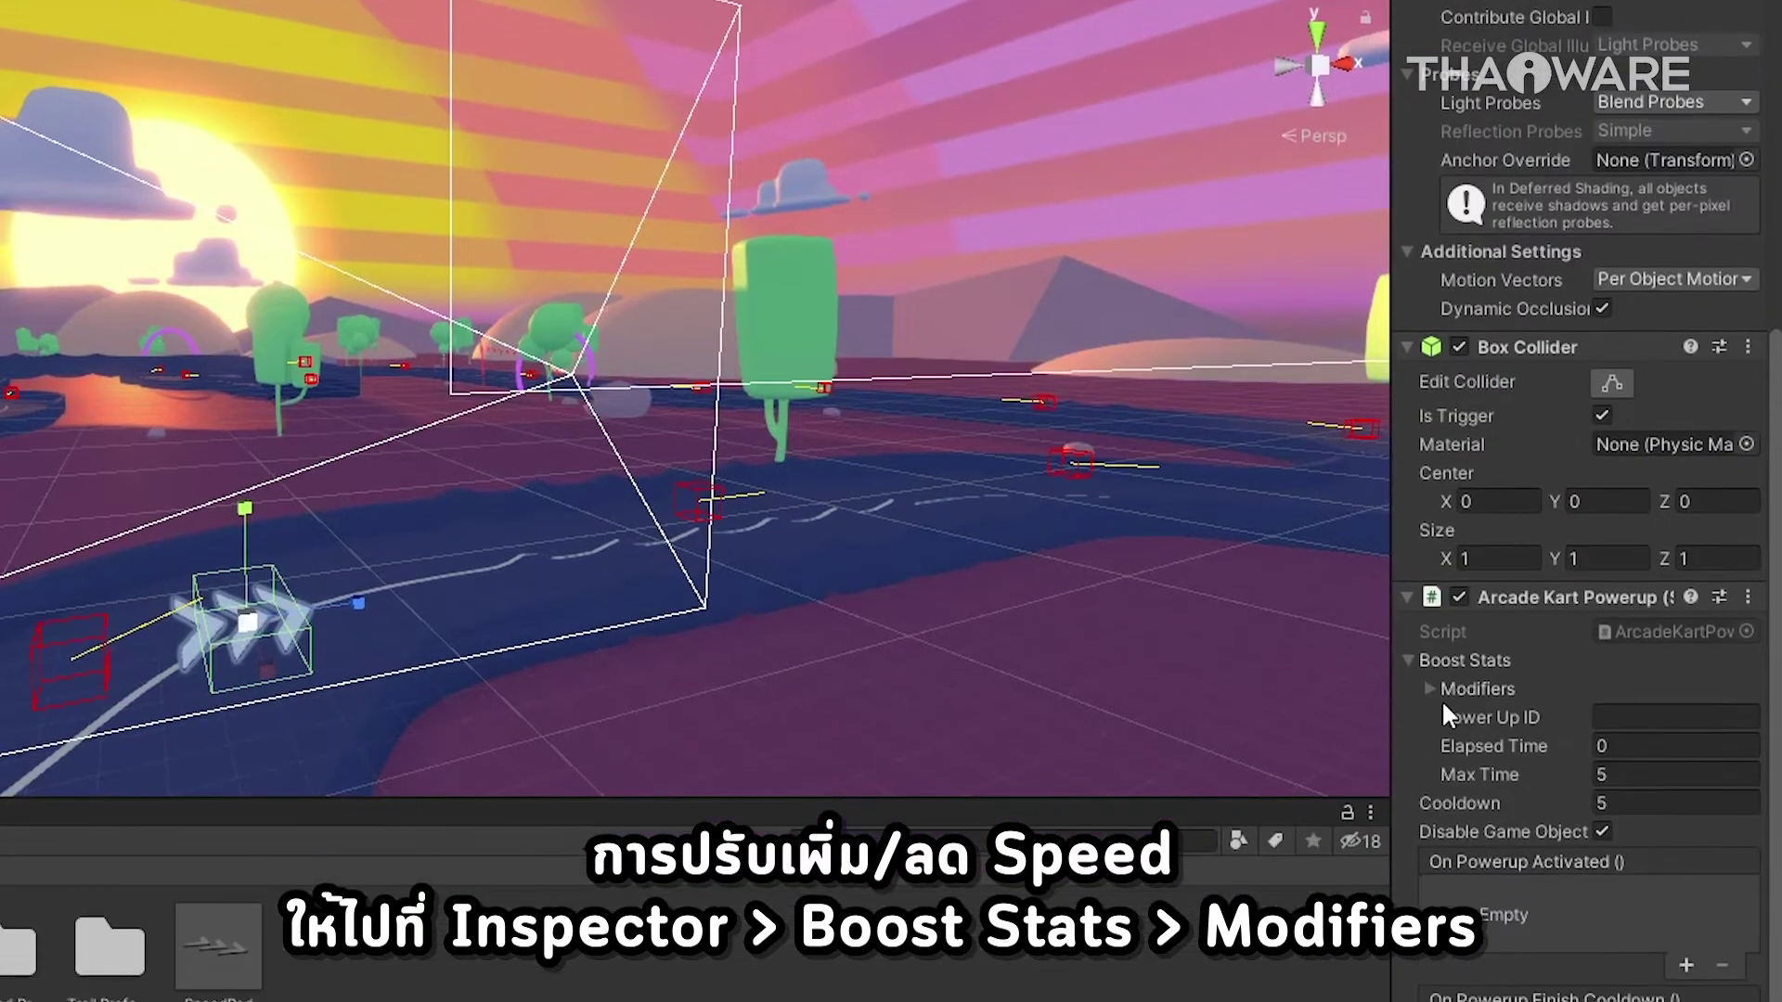
left_click(1431, 686)
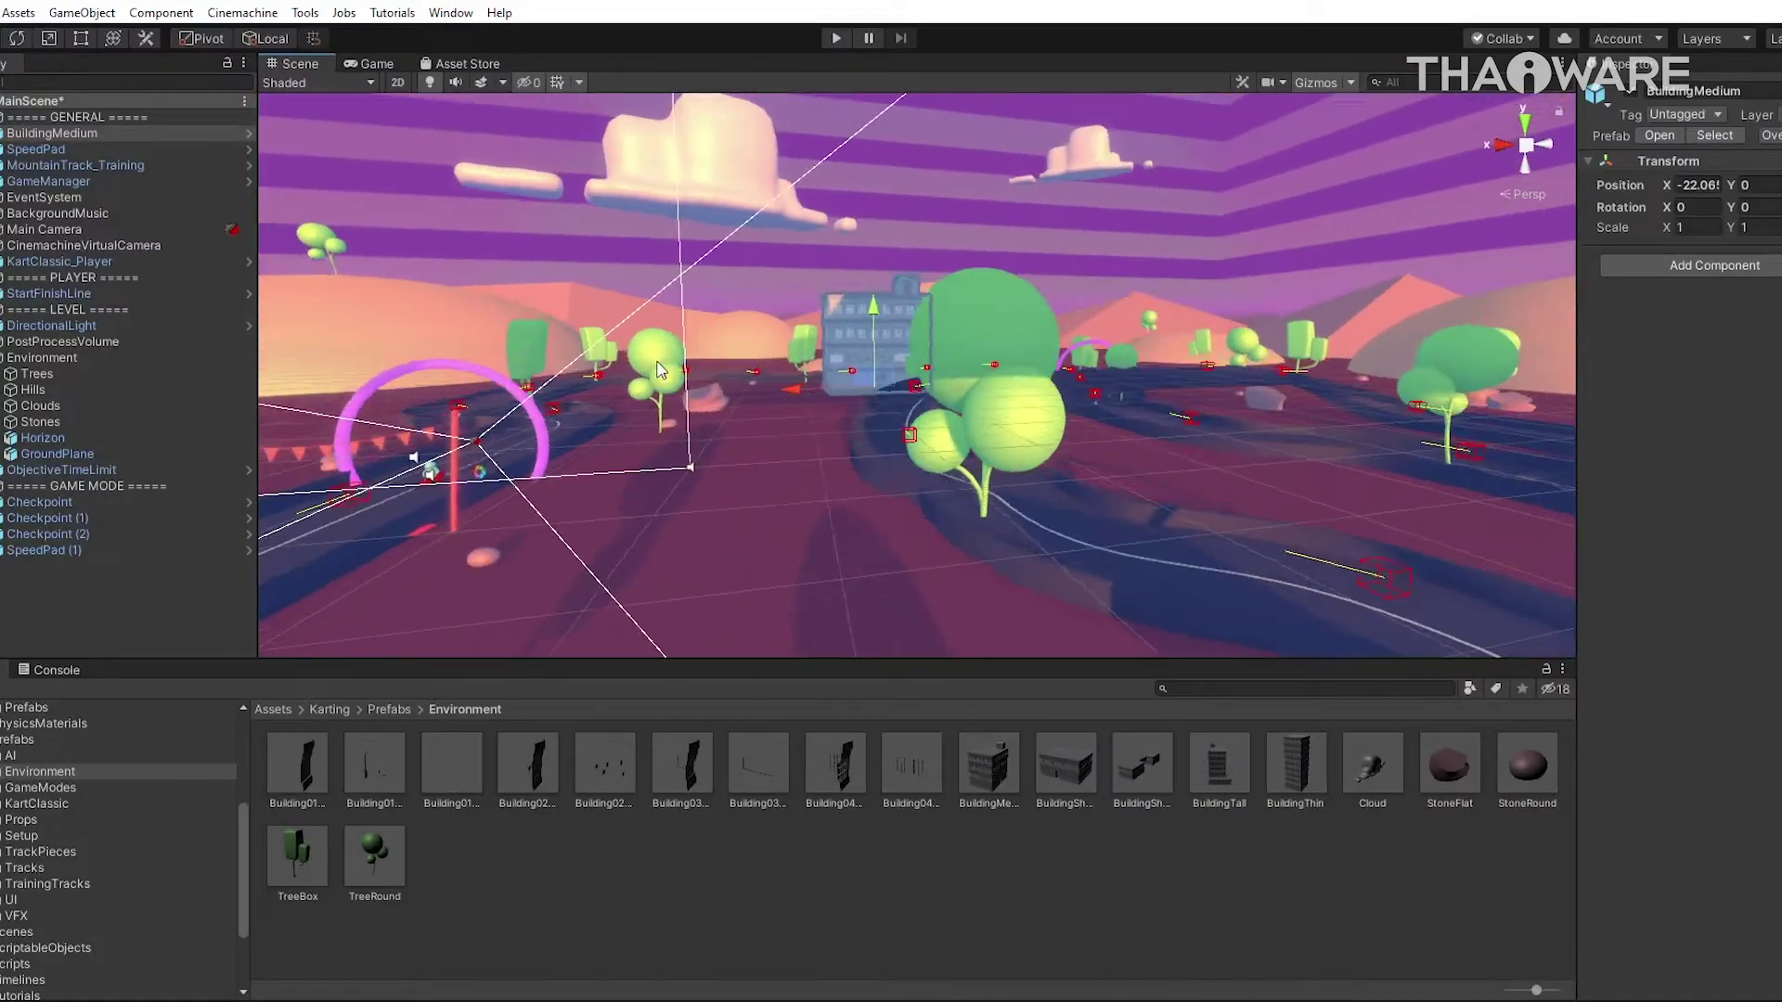
Place a BuildingShortVariant prefab in the scene and move it beside the track
right_click_drag(658, 370, 972, 644, "alt")
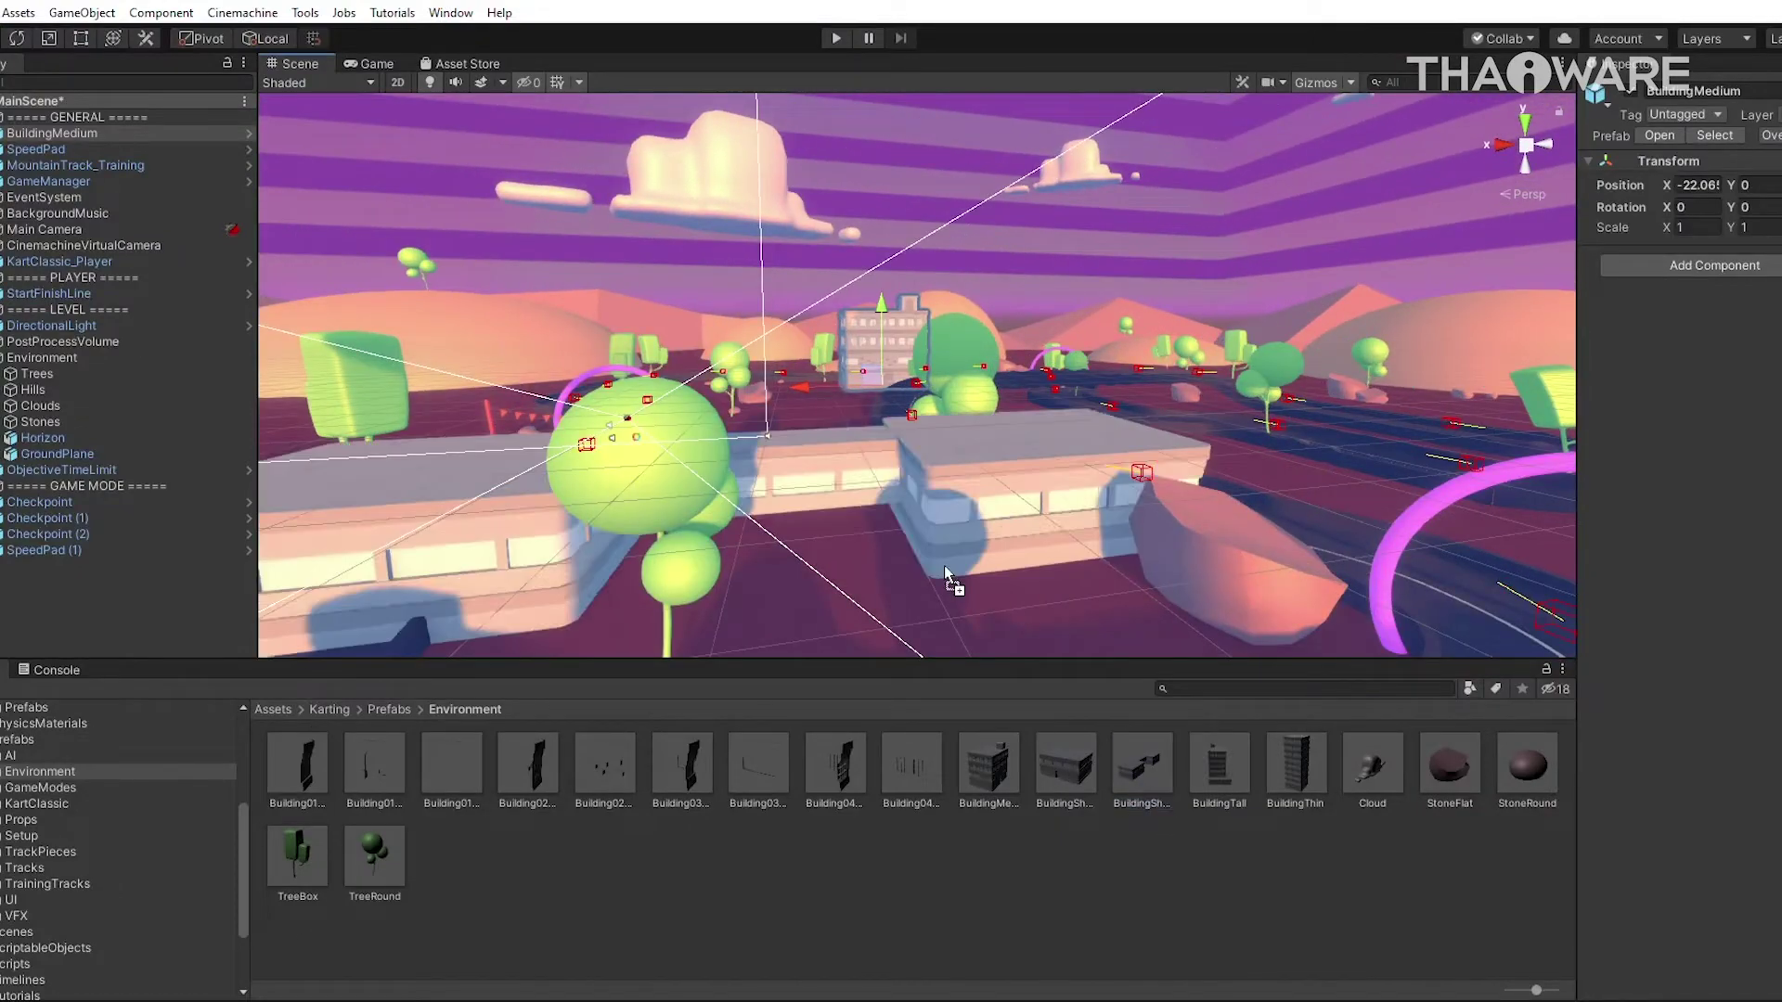
left_click_drag(1021, 610, 583, 610)
key("f")
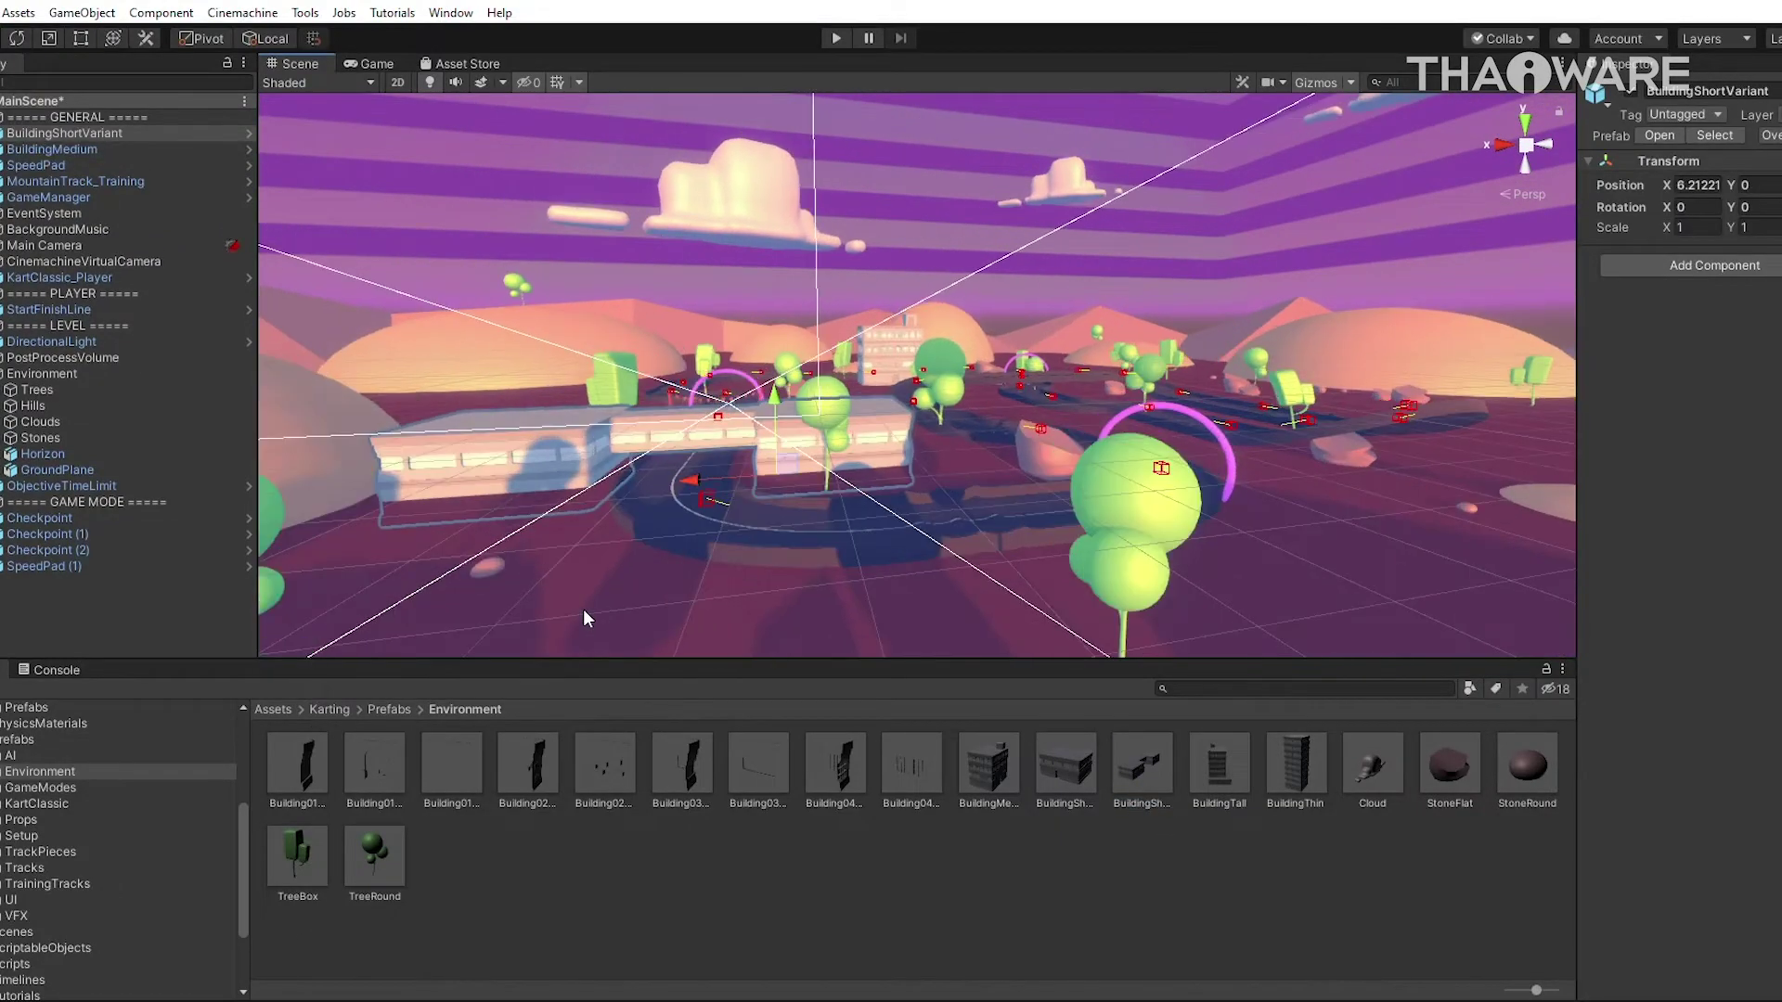
left_click(730, 455)
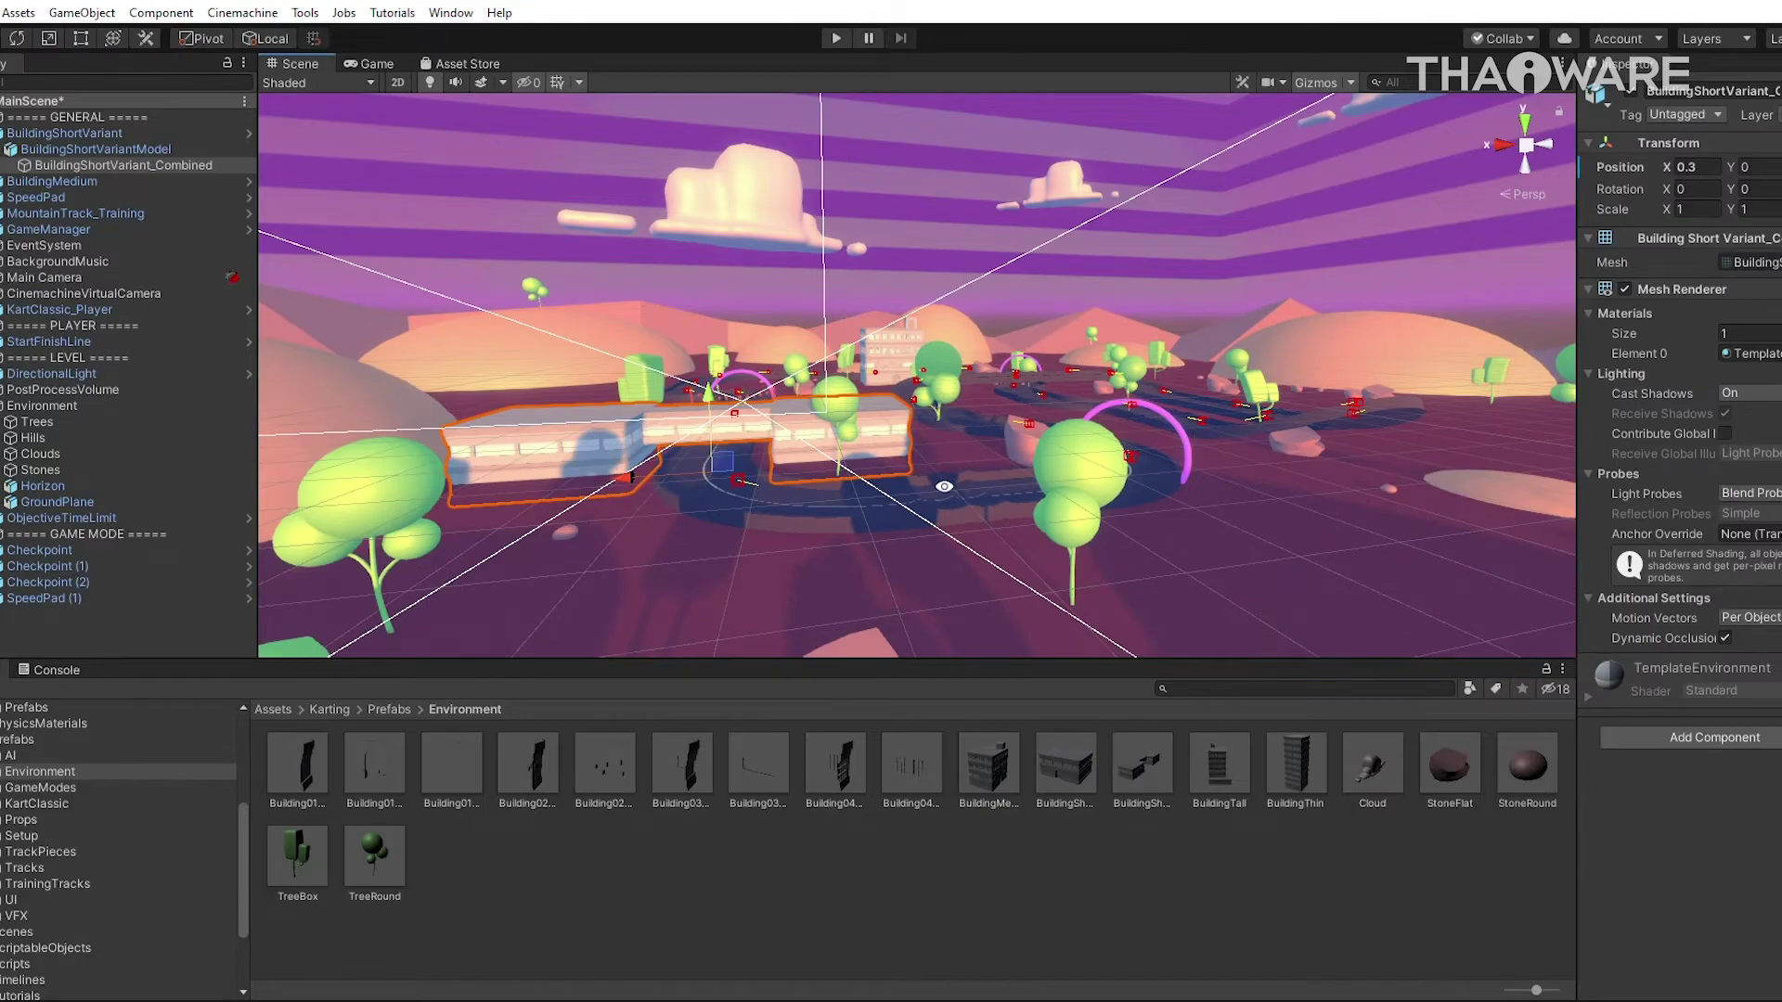
right_click_drag(968, 456, 1416, 576)
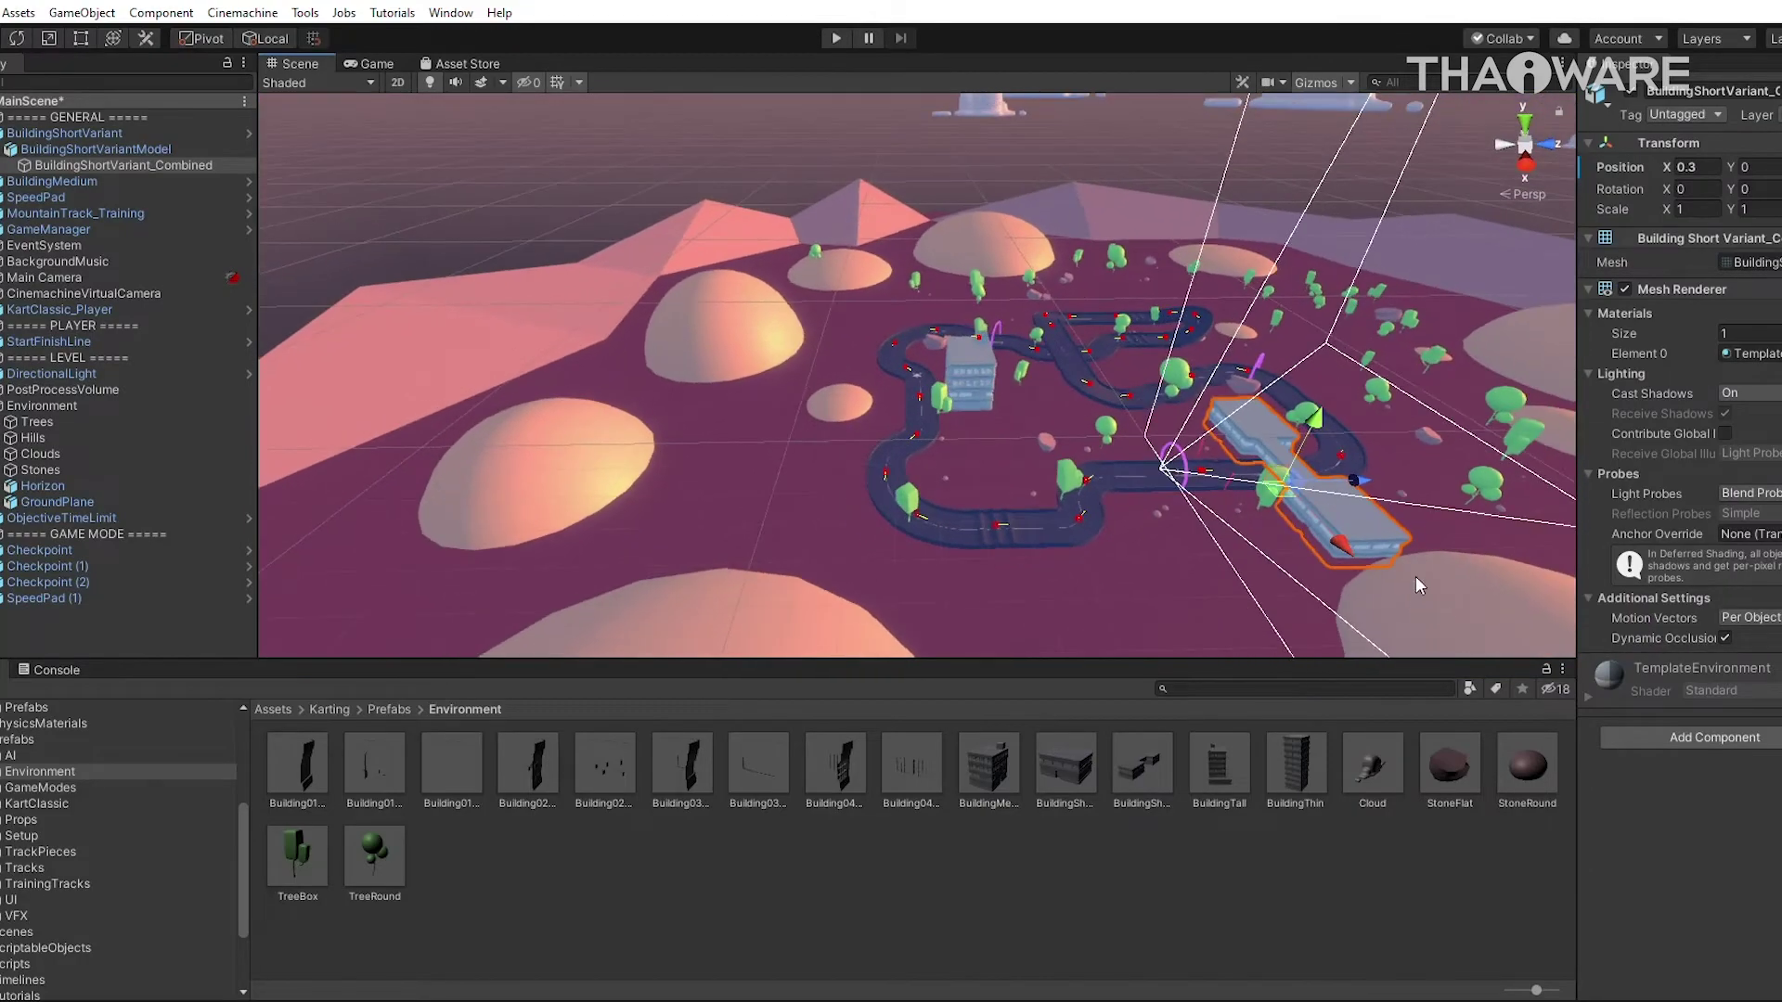
left_click_drag(1416, 576, 1099, 538)
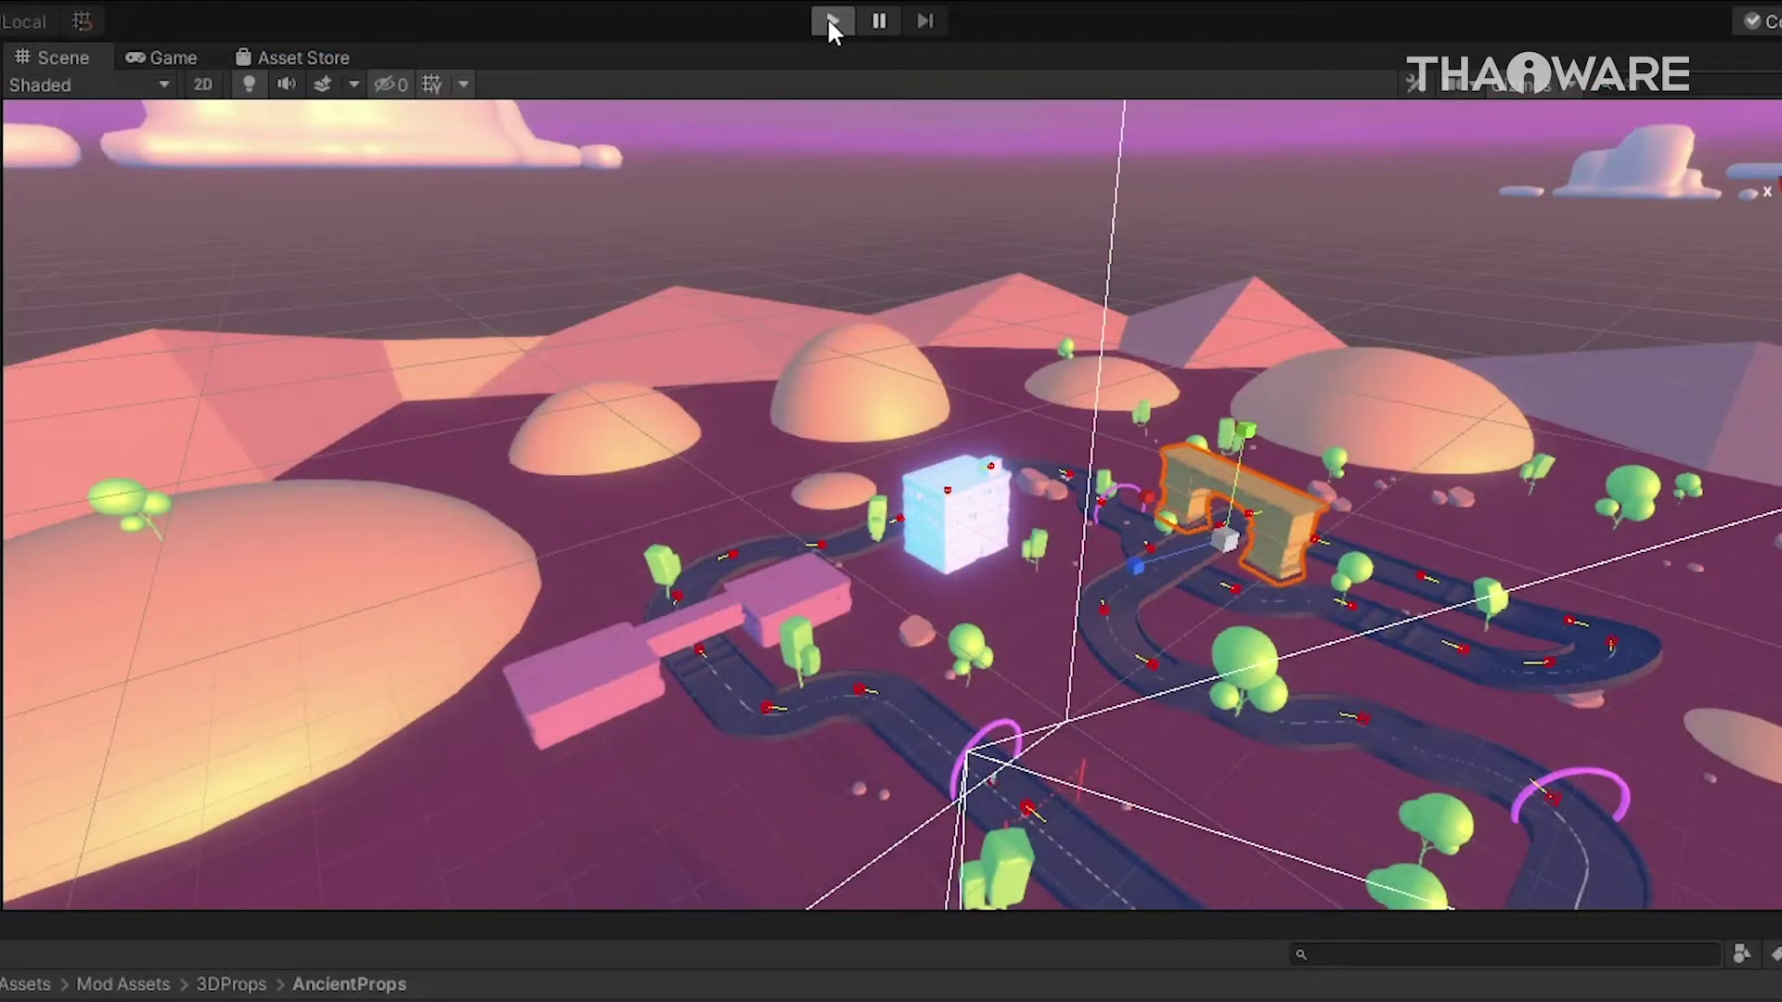
left_click(827, 17)
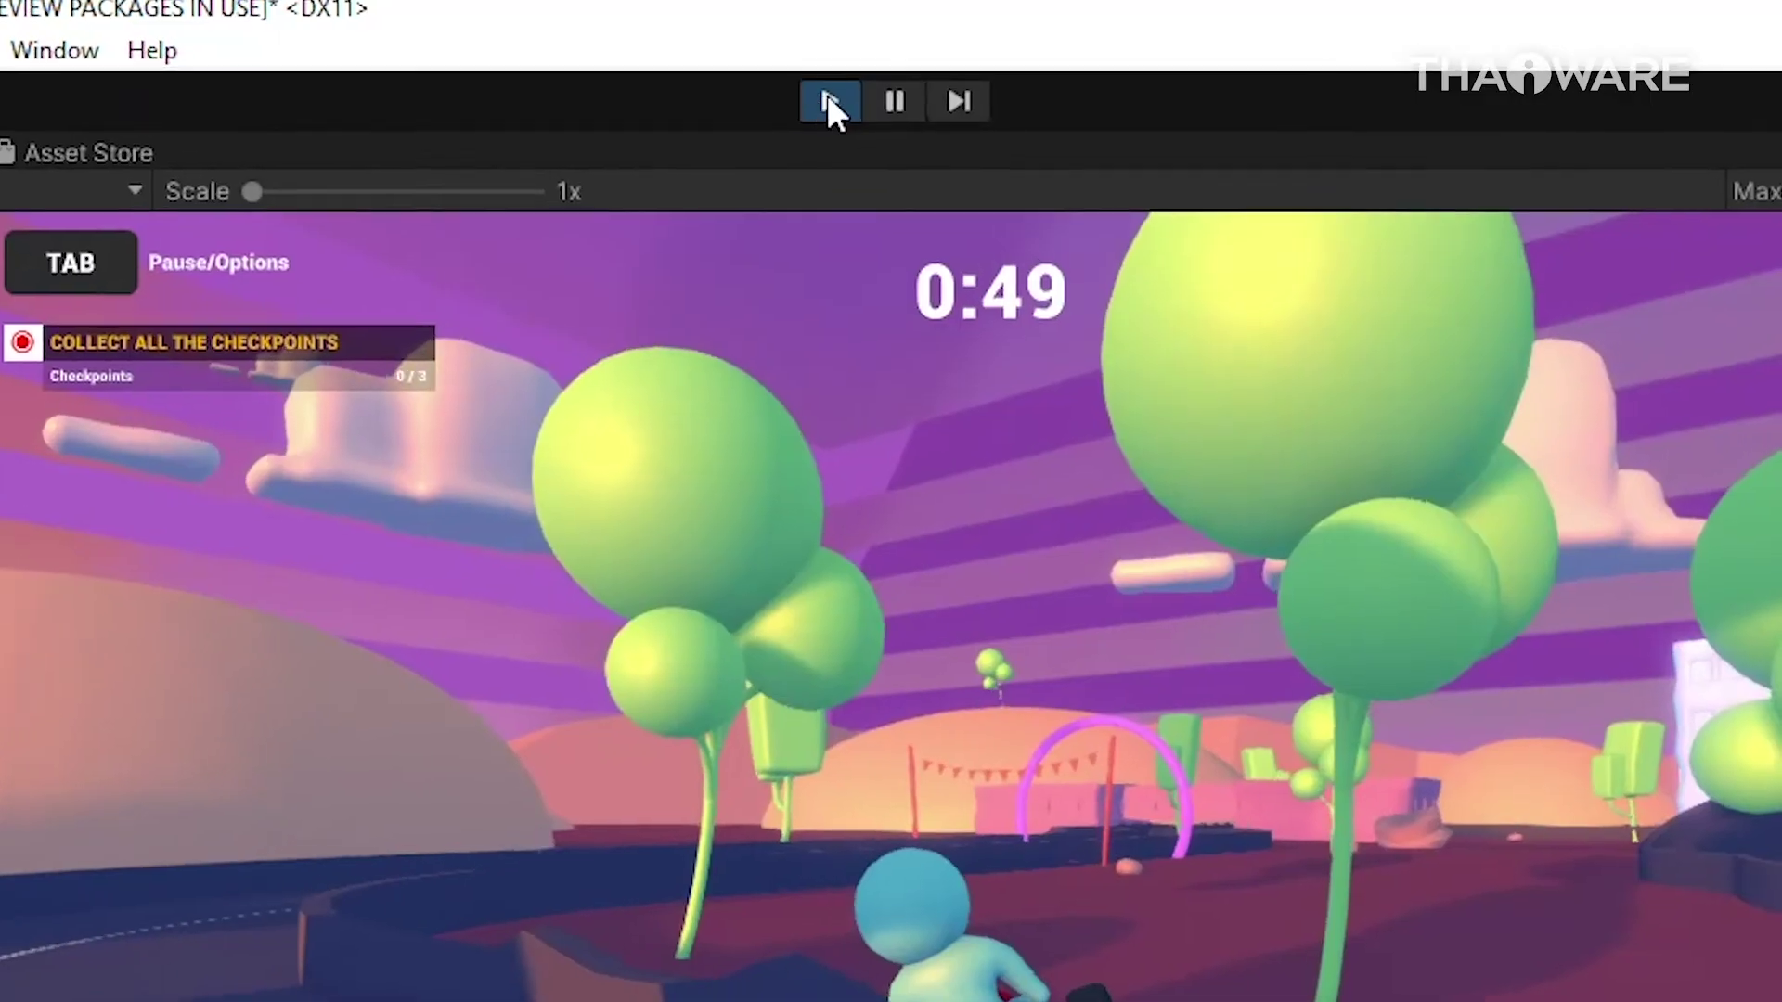
left_click(829, 102)
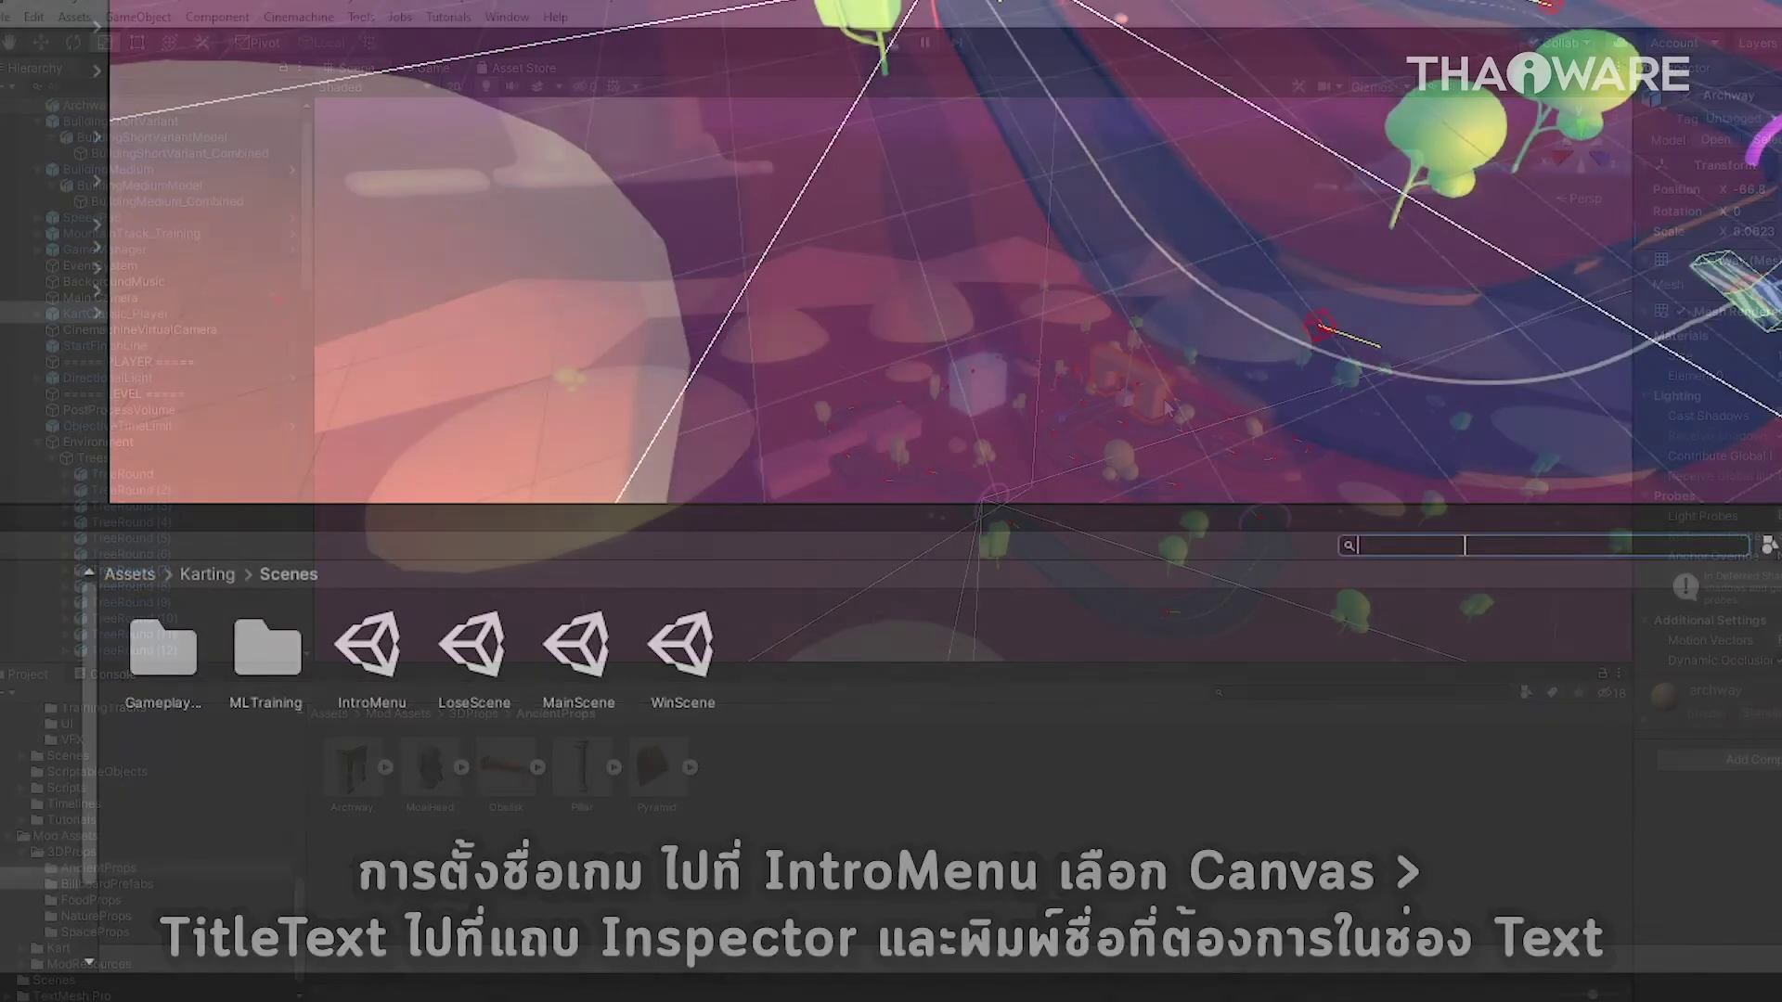
Find and open the IntroMenu scene
type("intr")
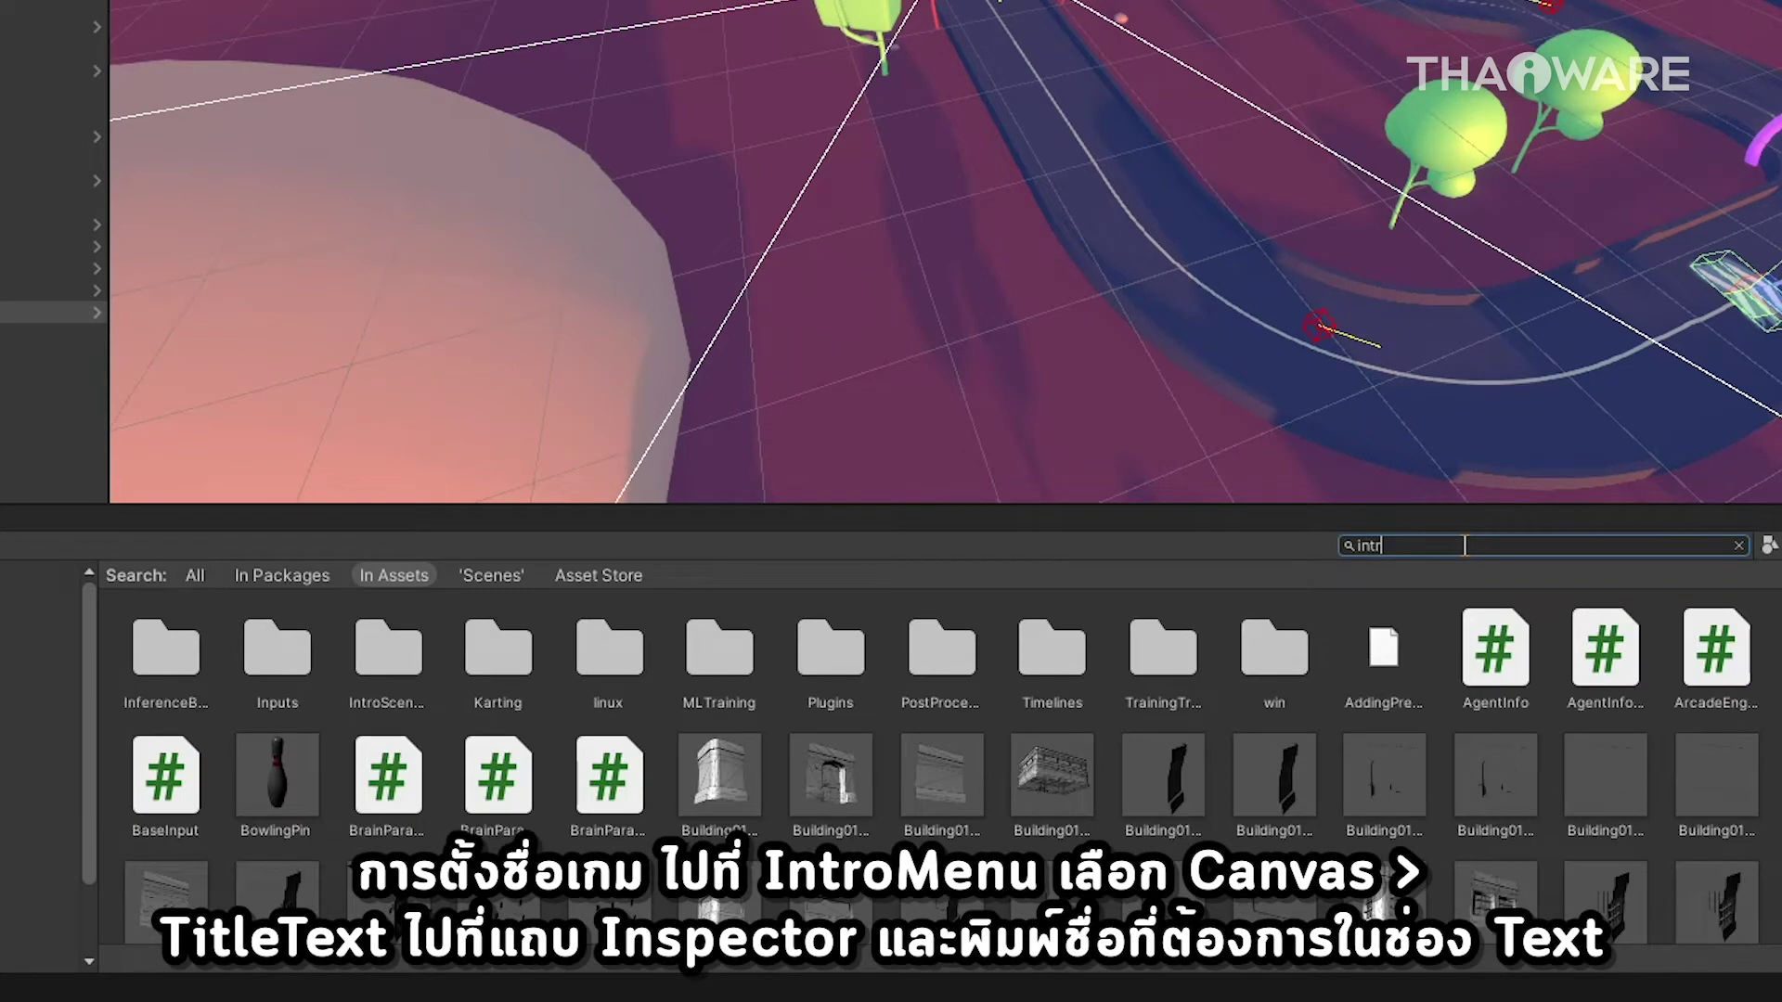
type("o")
double_click(272, 686)
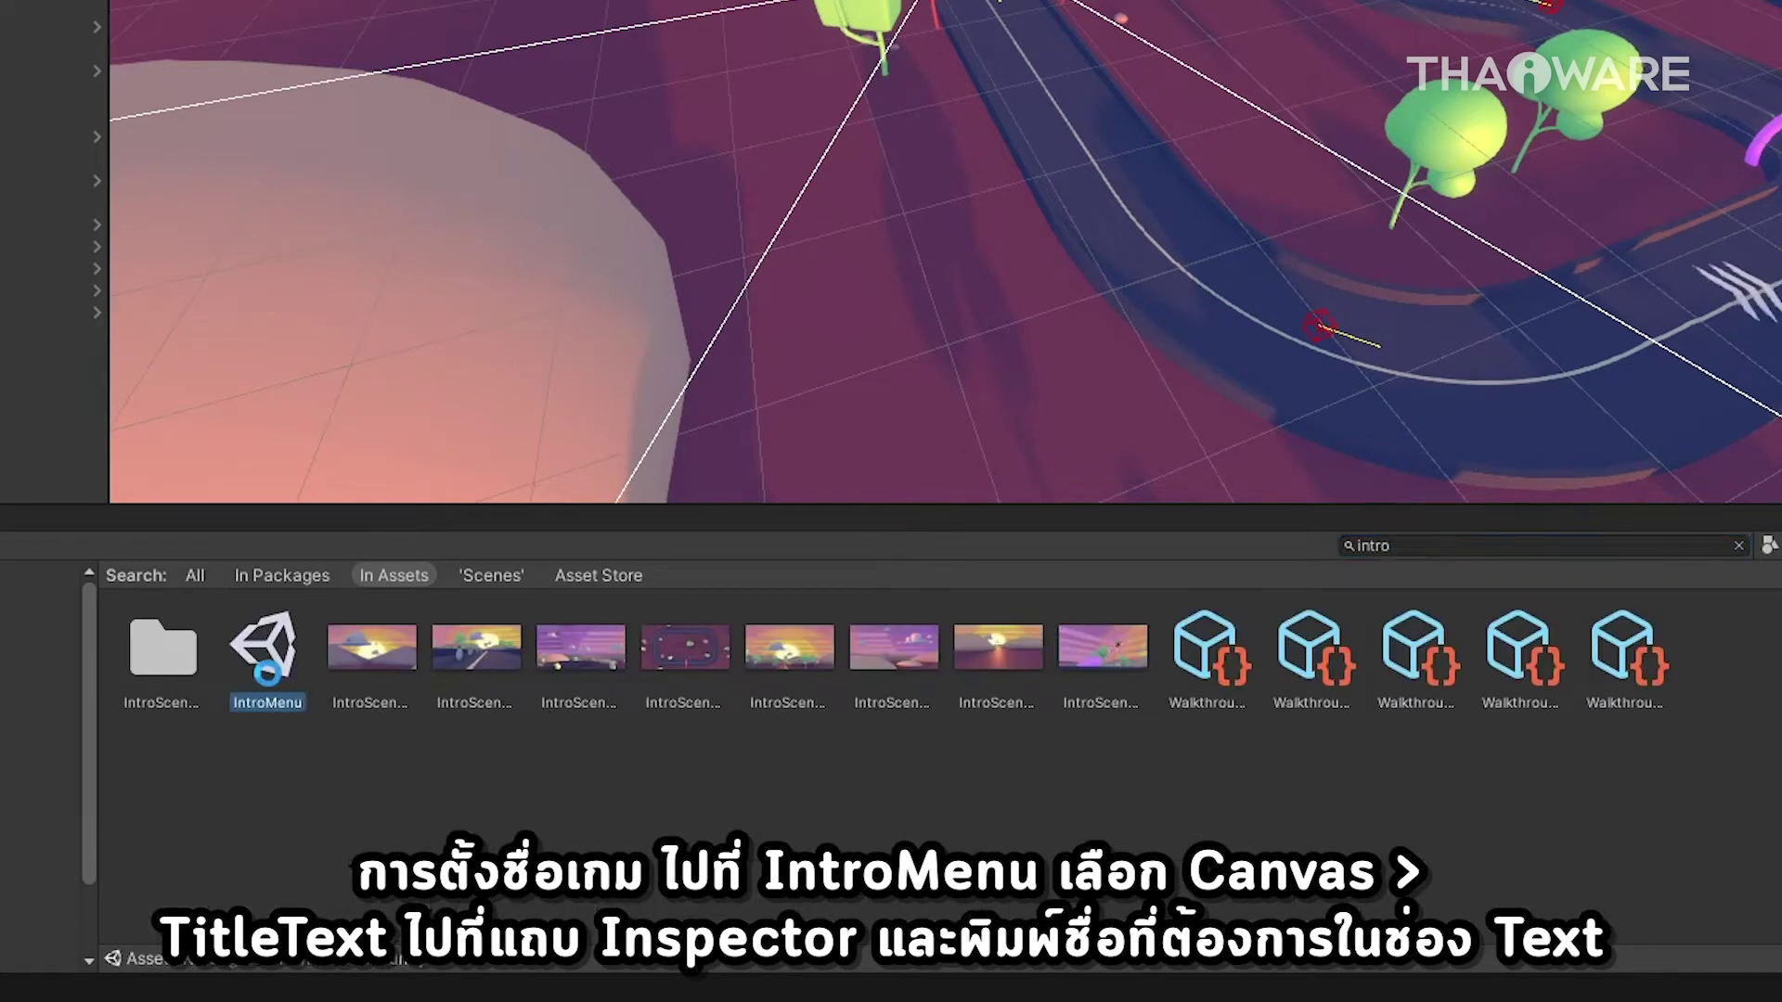
left_click(954, 362)
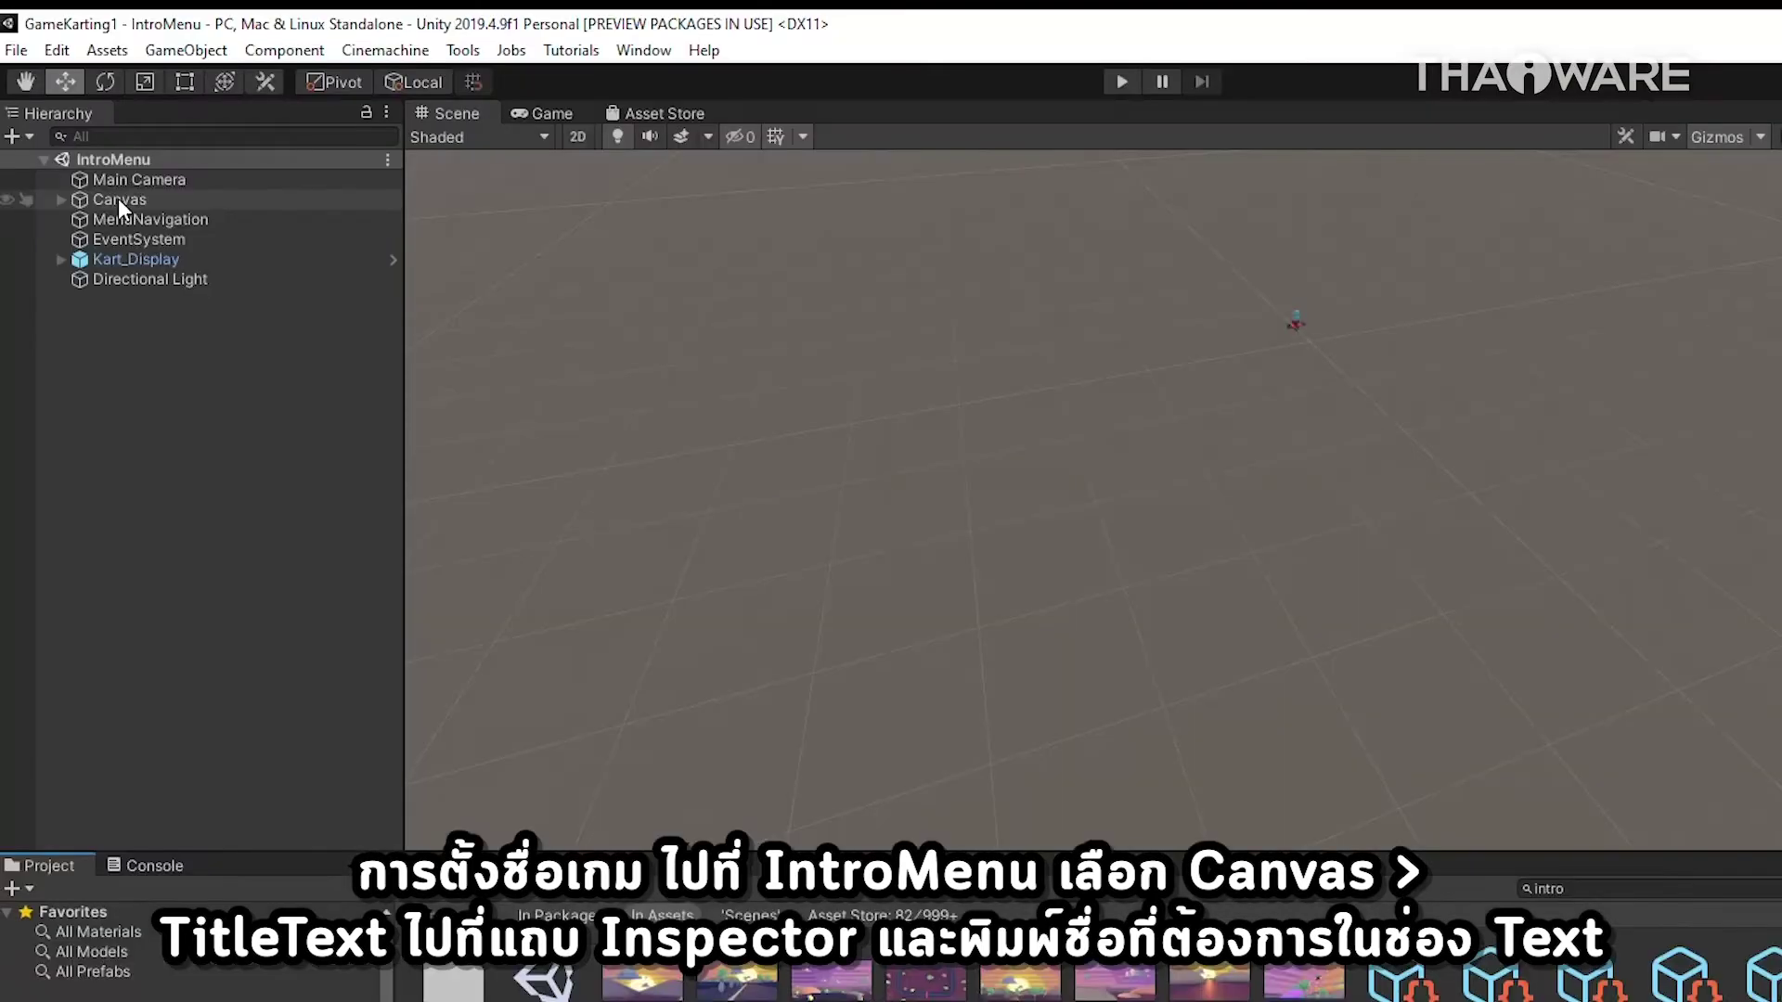
Change the Canvas TitleText to read "Drive 'til Die"
left_click(118, 198)
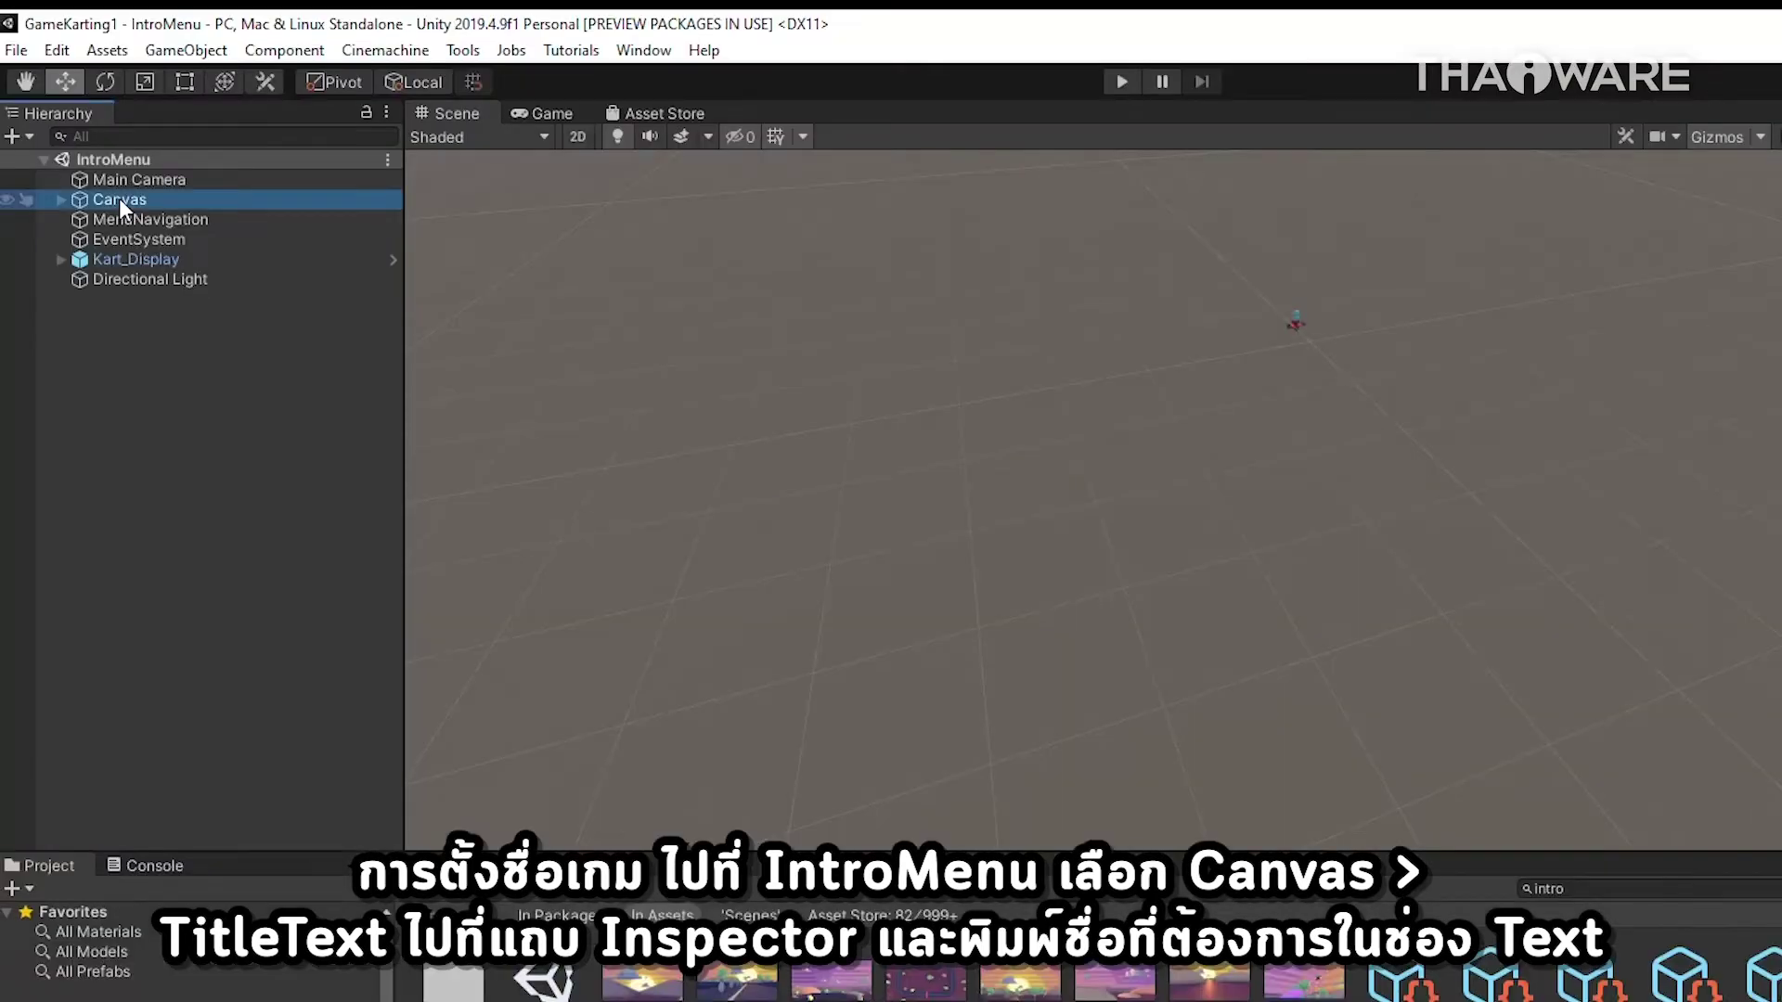
left_click(61, 200)
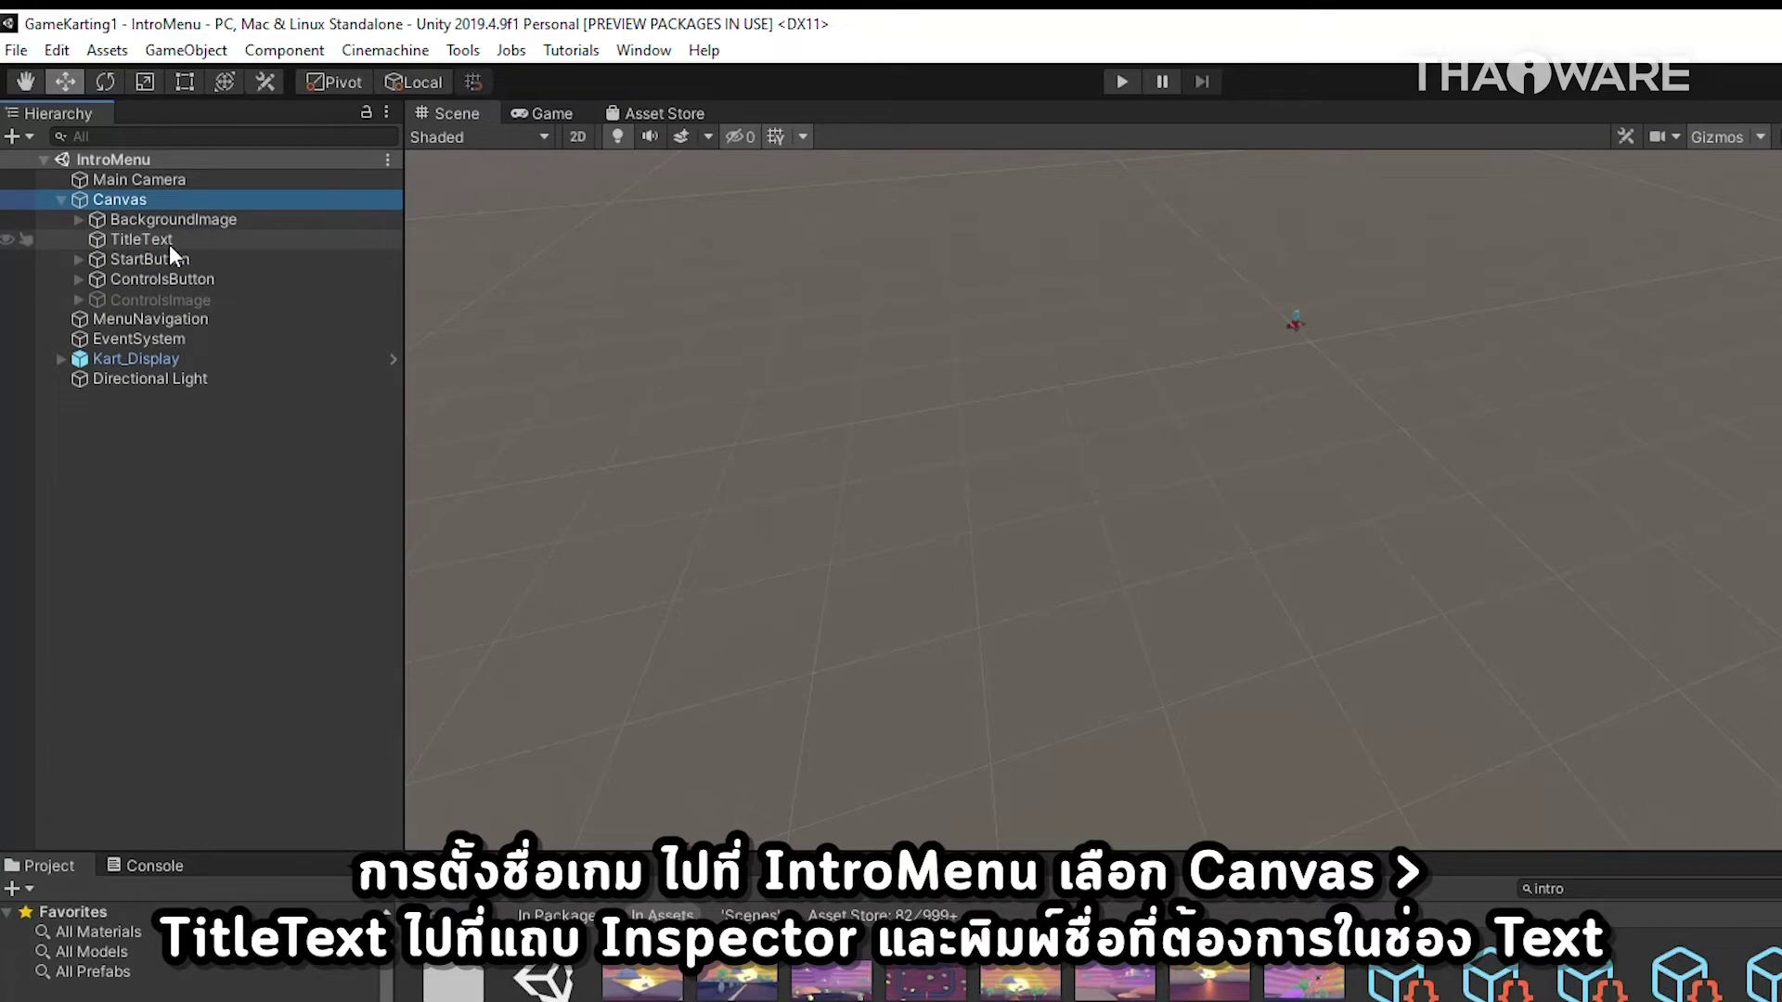
left_click(169, 242)
type("rive")
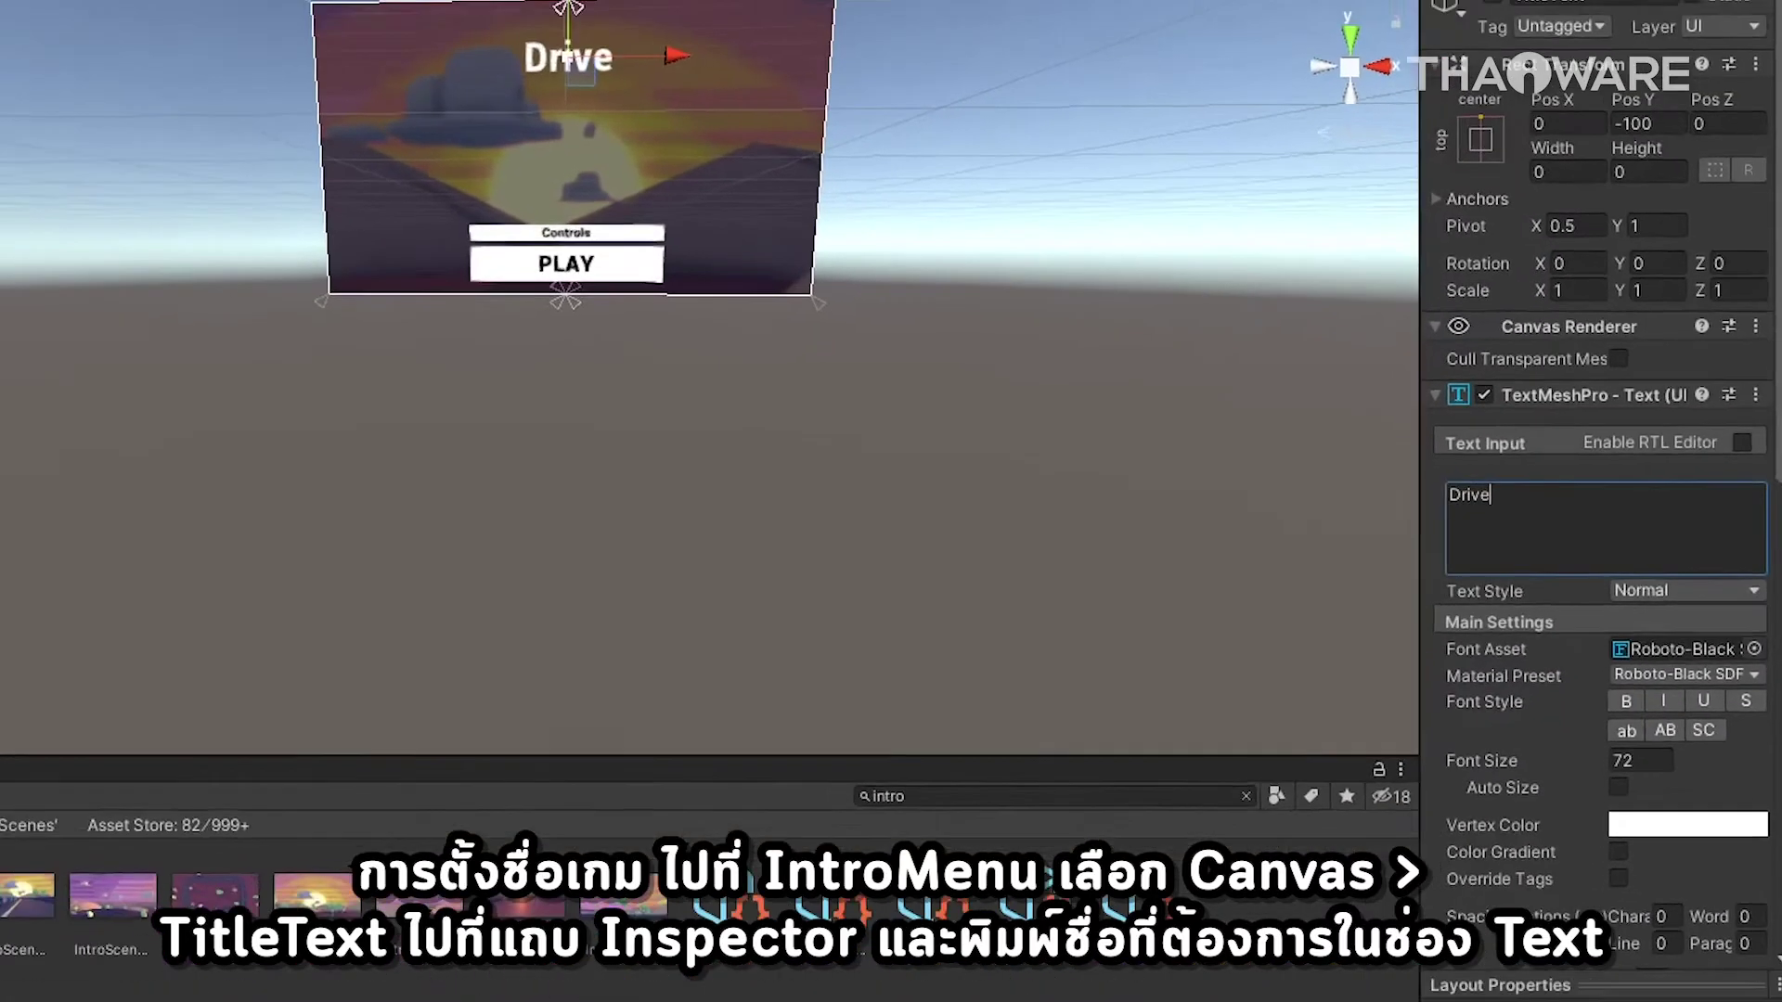
type(" 'til Die")
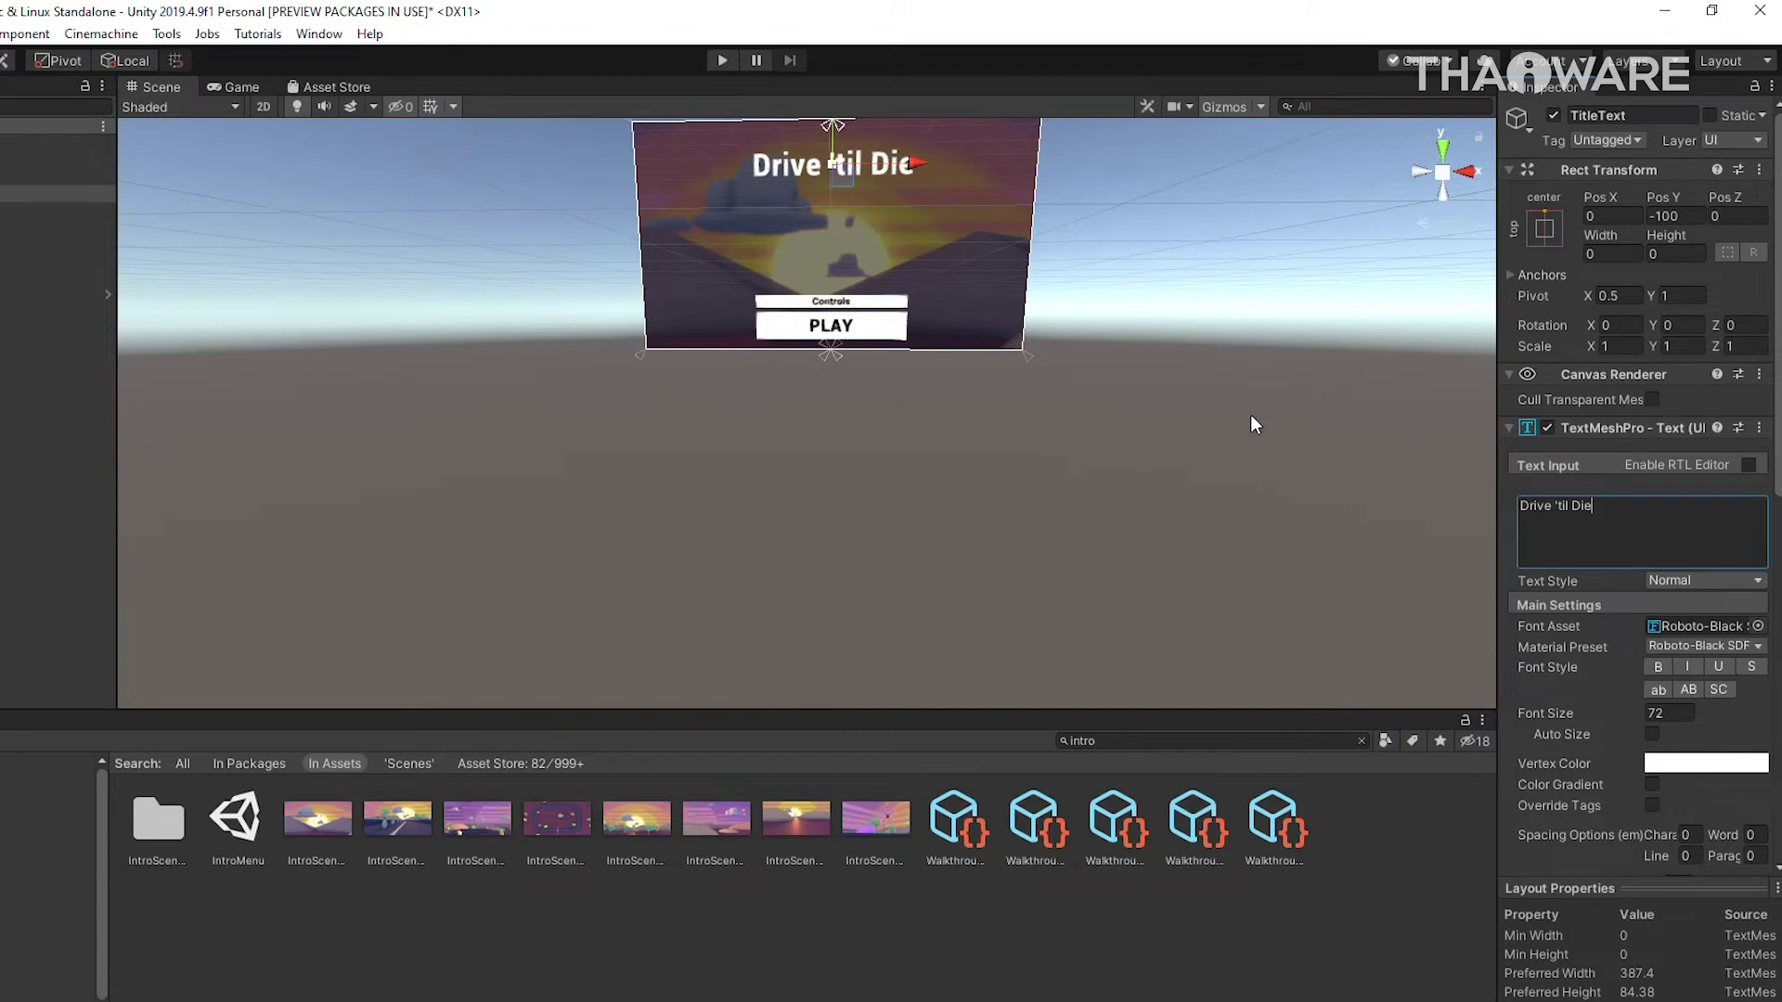
scroll(1166, 563, "down", 2)
scroll(1598, 767, "down", 5)
scroll(1598, 766, "up", 5)
Find and open MainScene, answering the save-changes prompt
type("main")
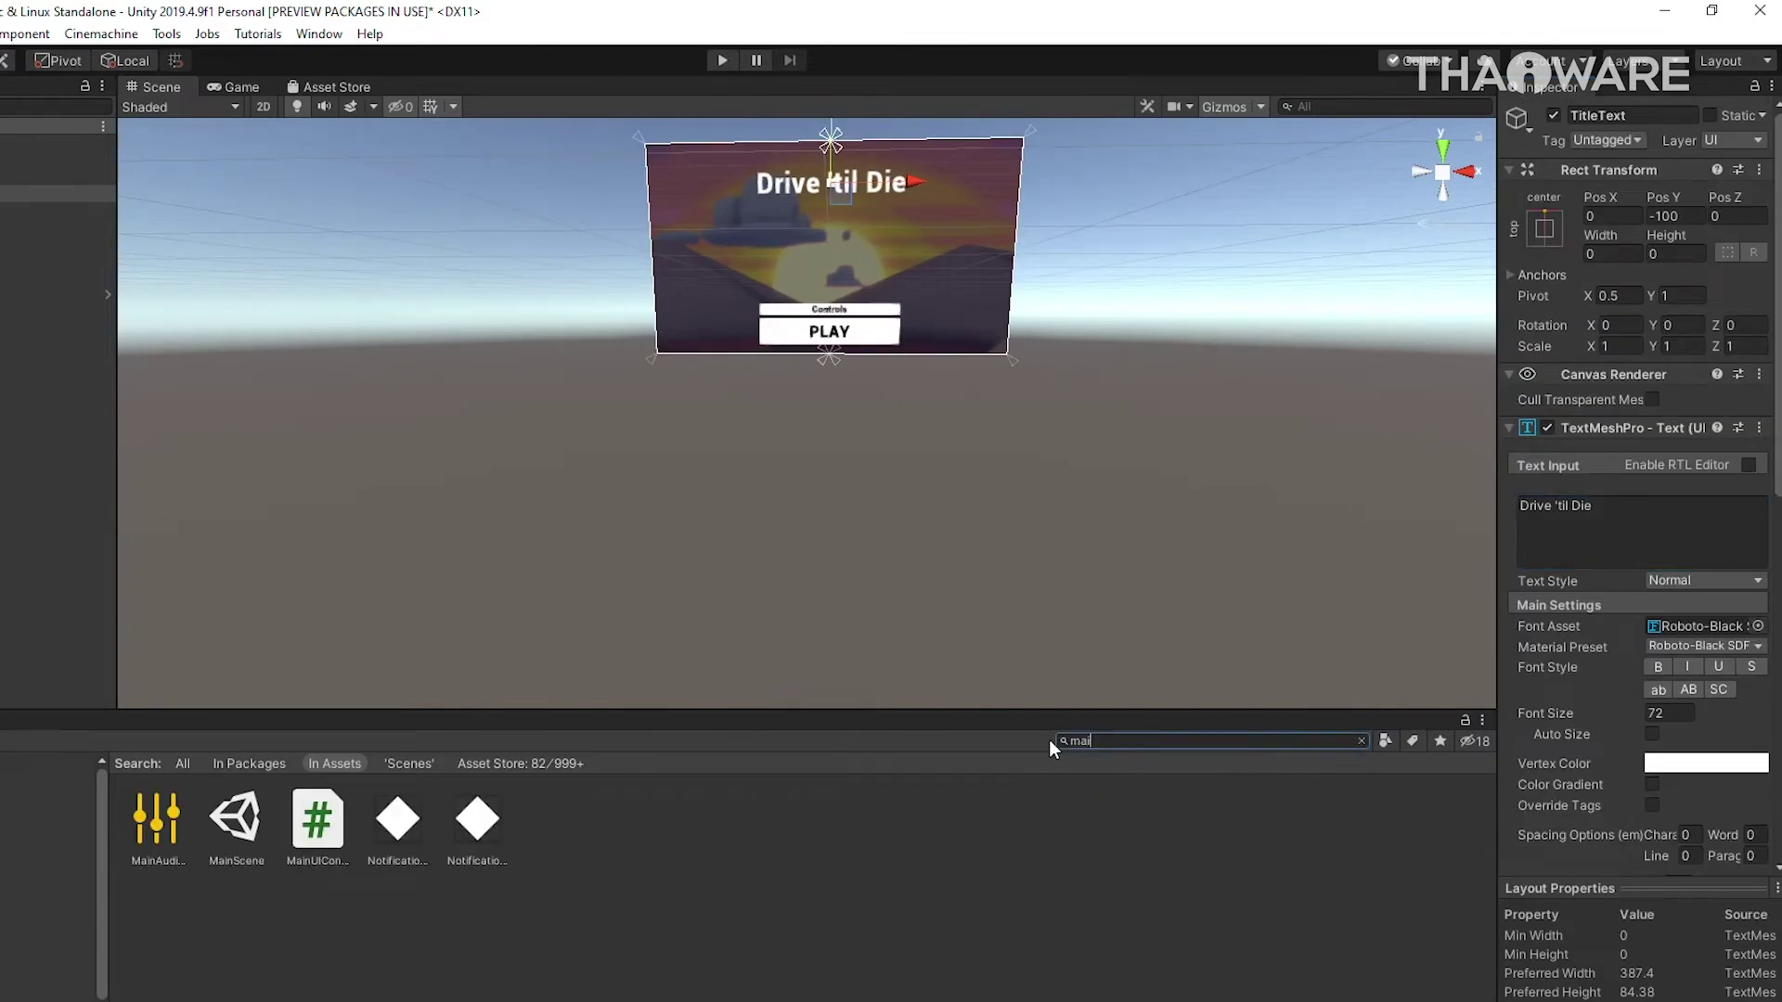
left_click(234, 832)
double_click(234, 832)
left_click(777, 600)
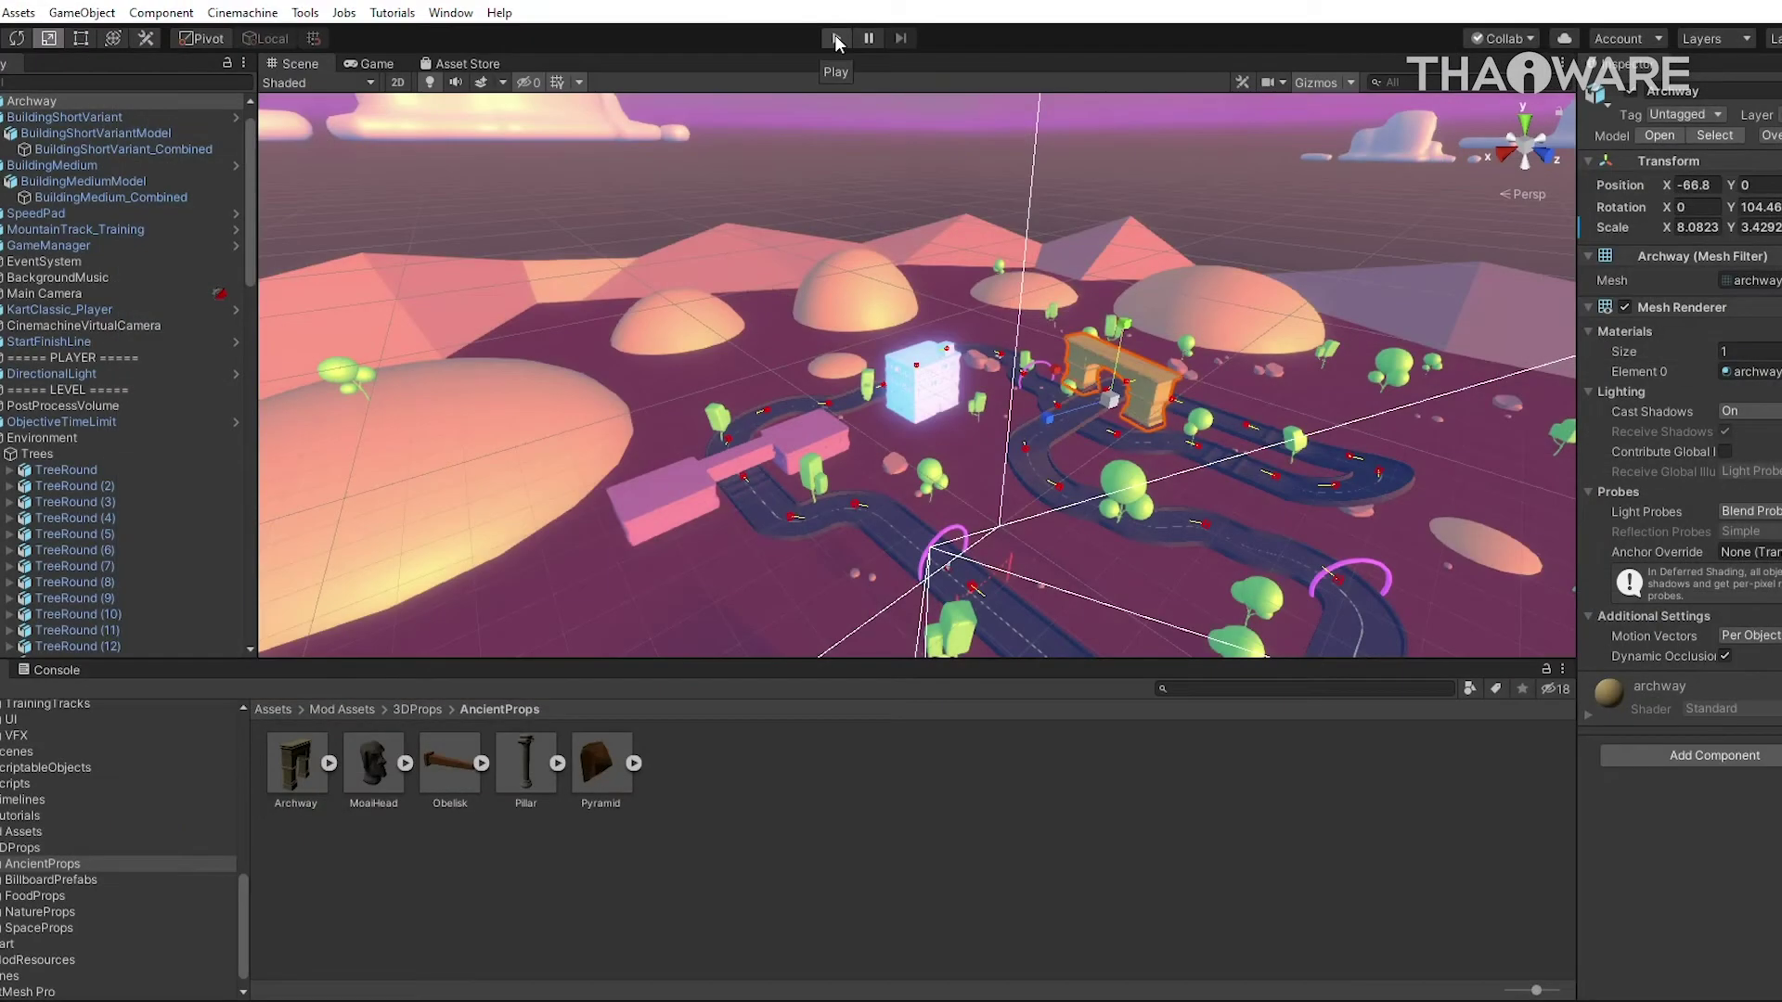
Open Build Settings, listing IntroMenu, MainScene, LoseScene and WinScene
scroll(1111, 309, "down", 3)
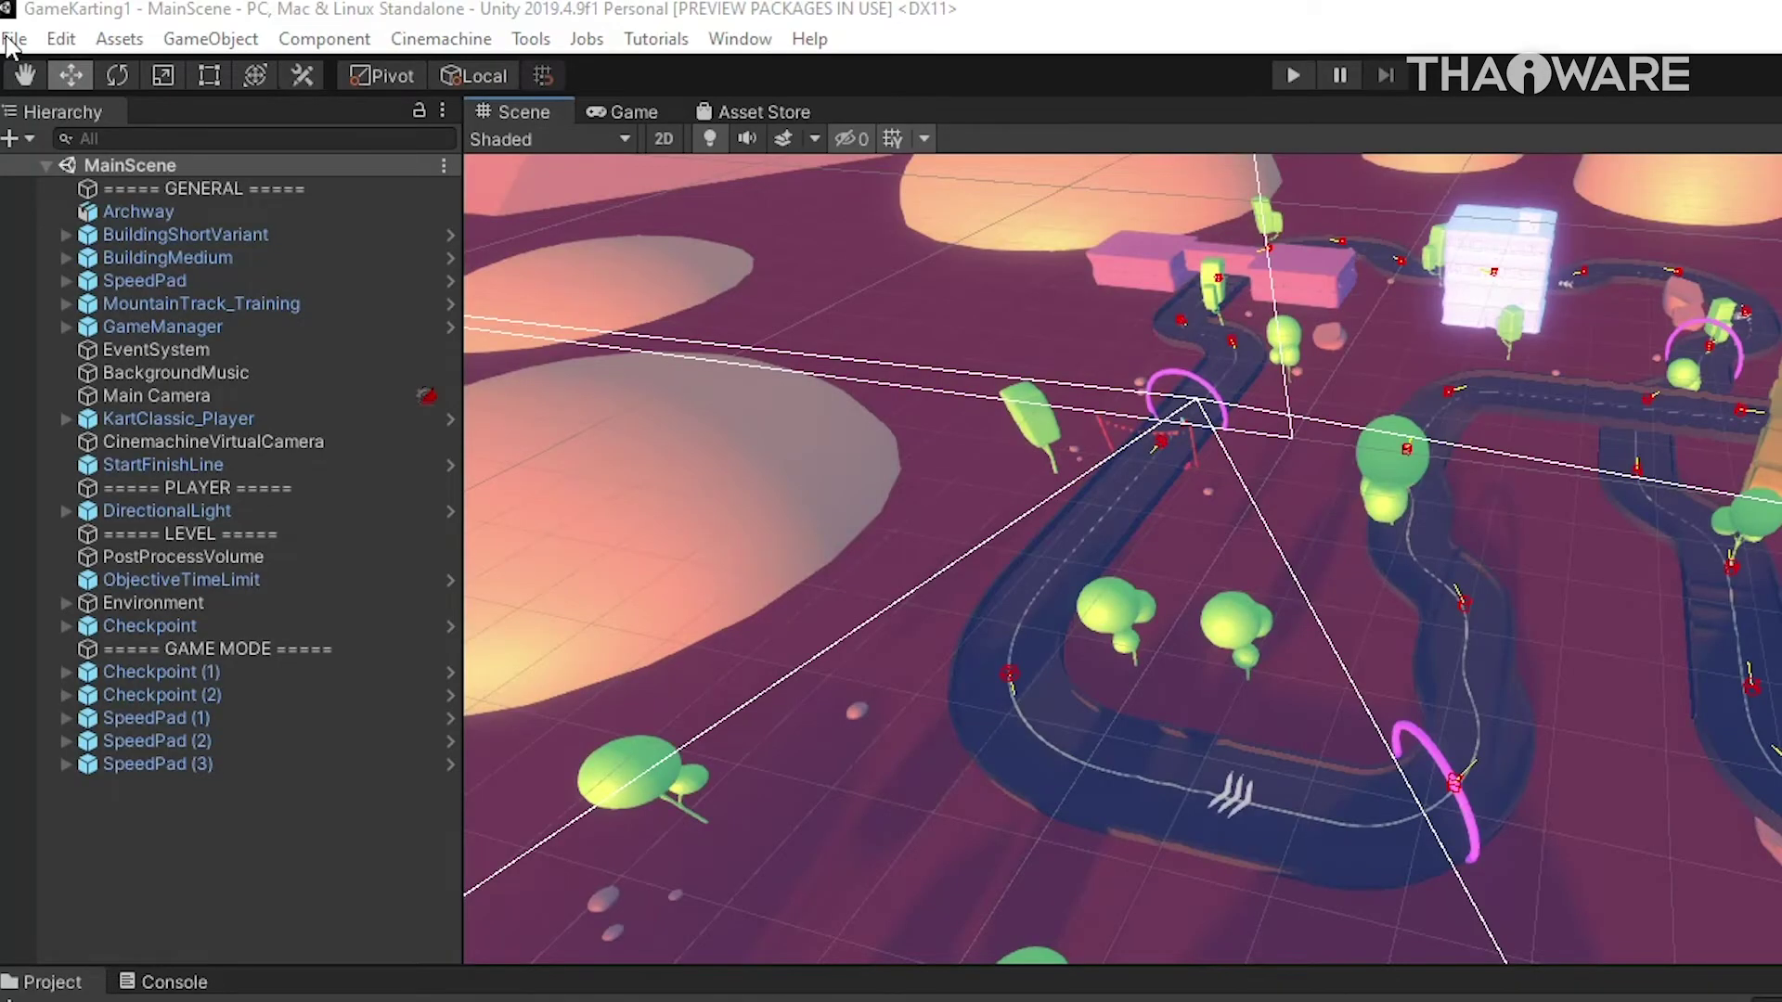
left_click(9, 41)
left_click(95, 325)
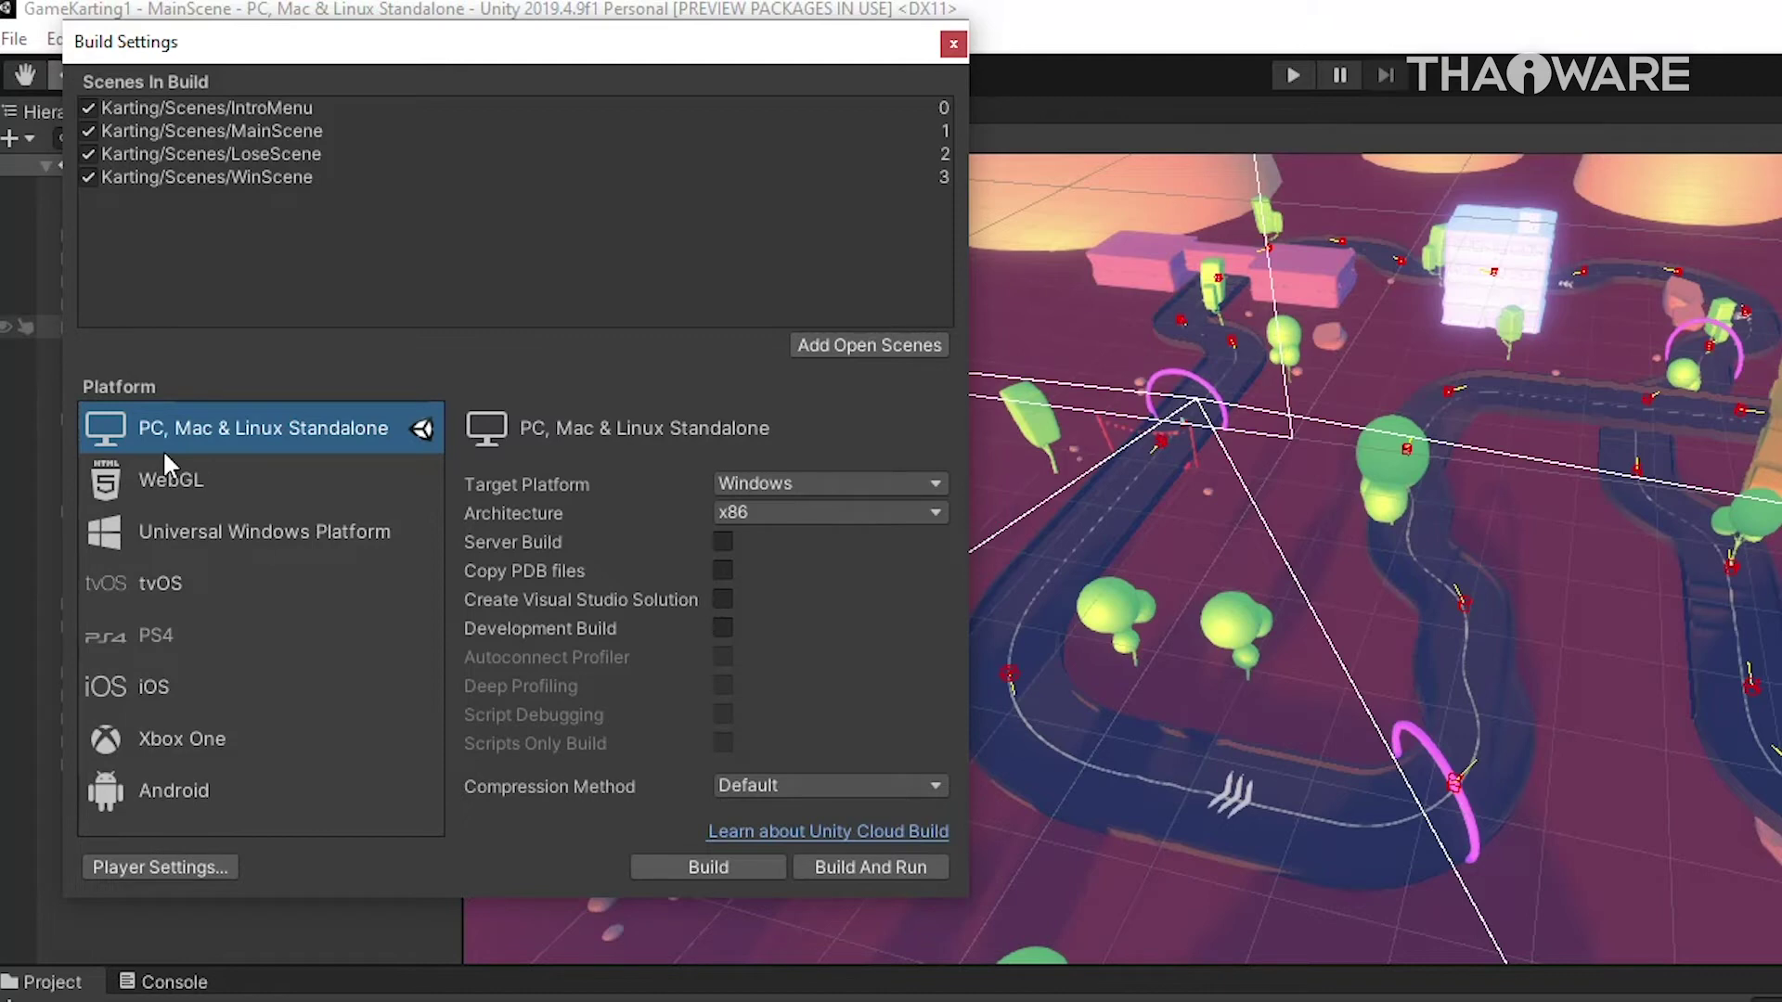
Switch the build platform to WebGL and start Build And Run
left_click(308, 483)
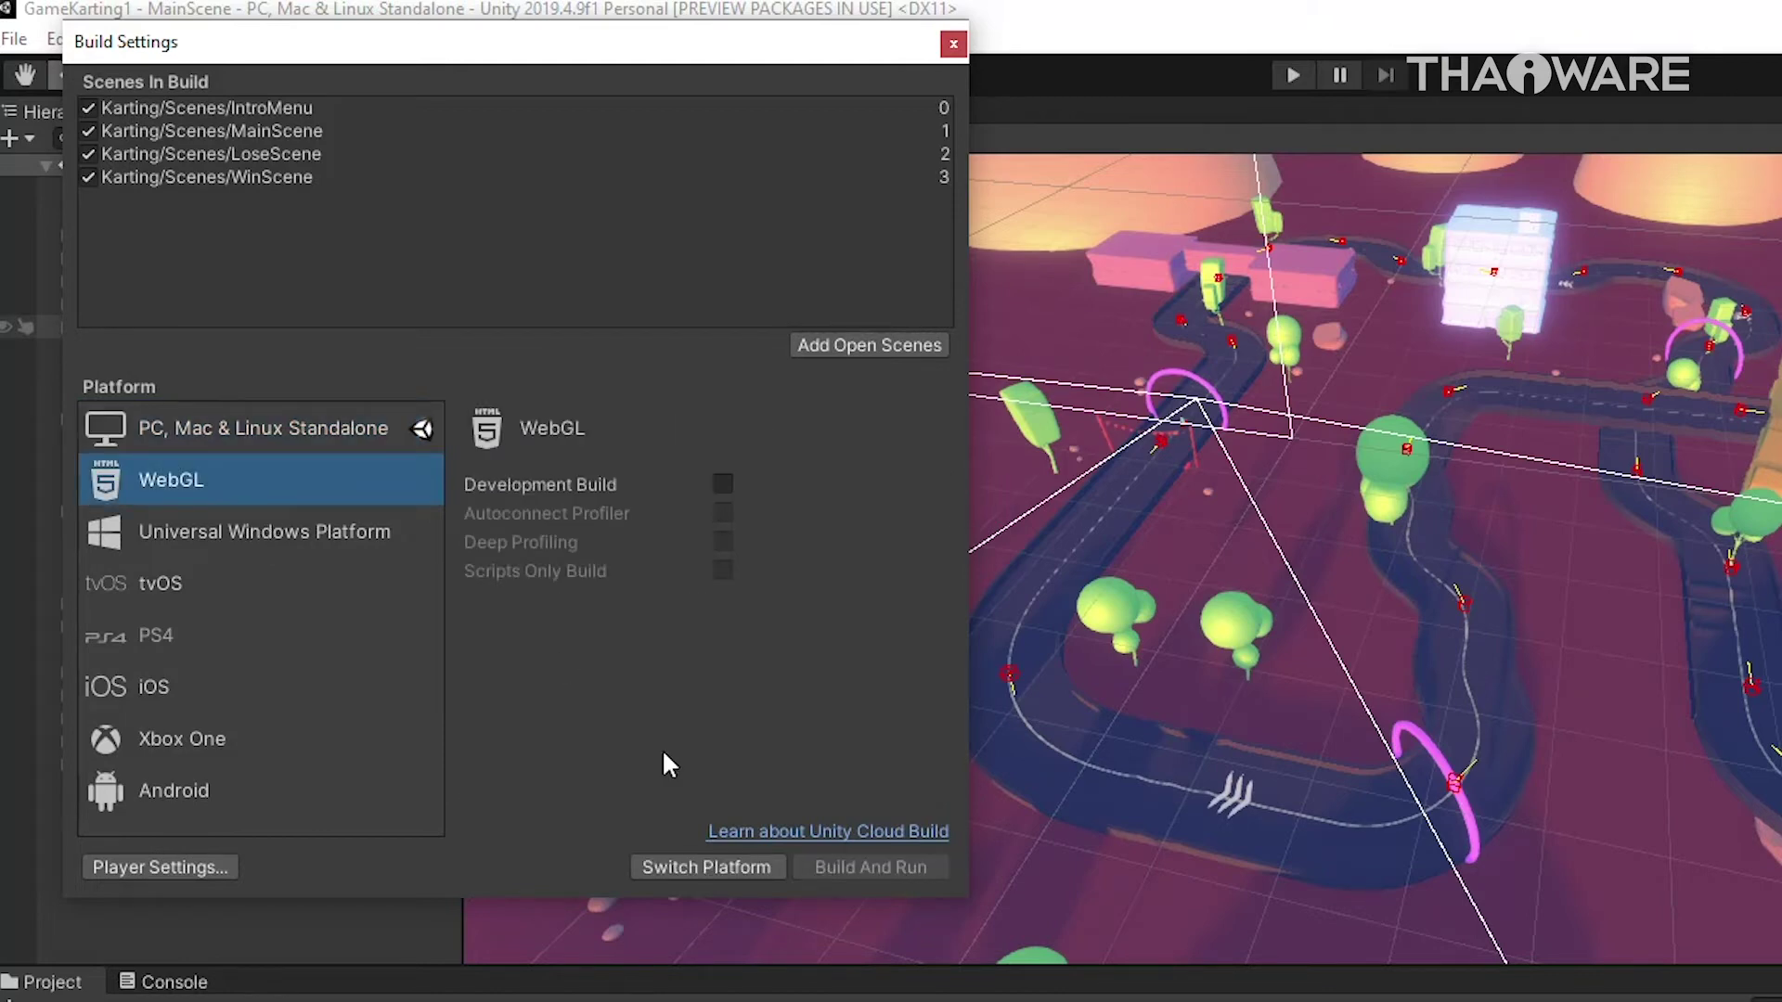
left_click(668, 865)
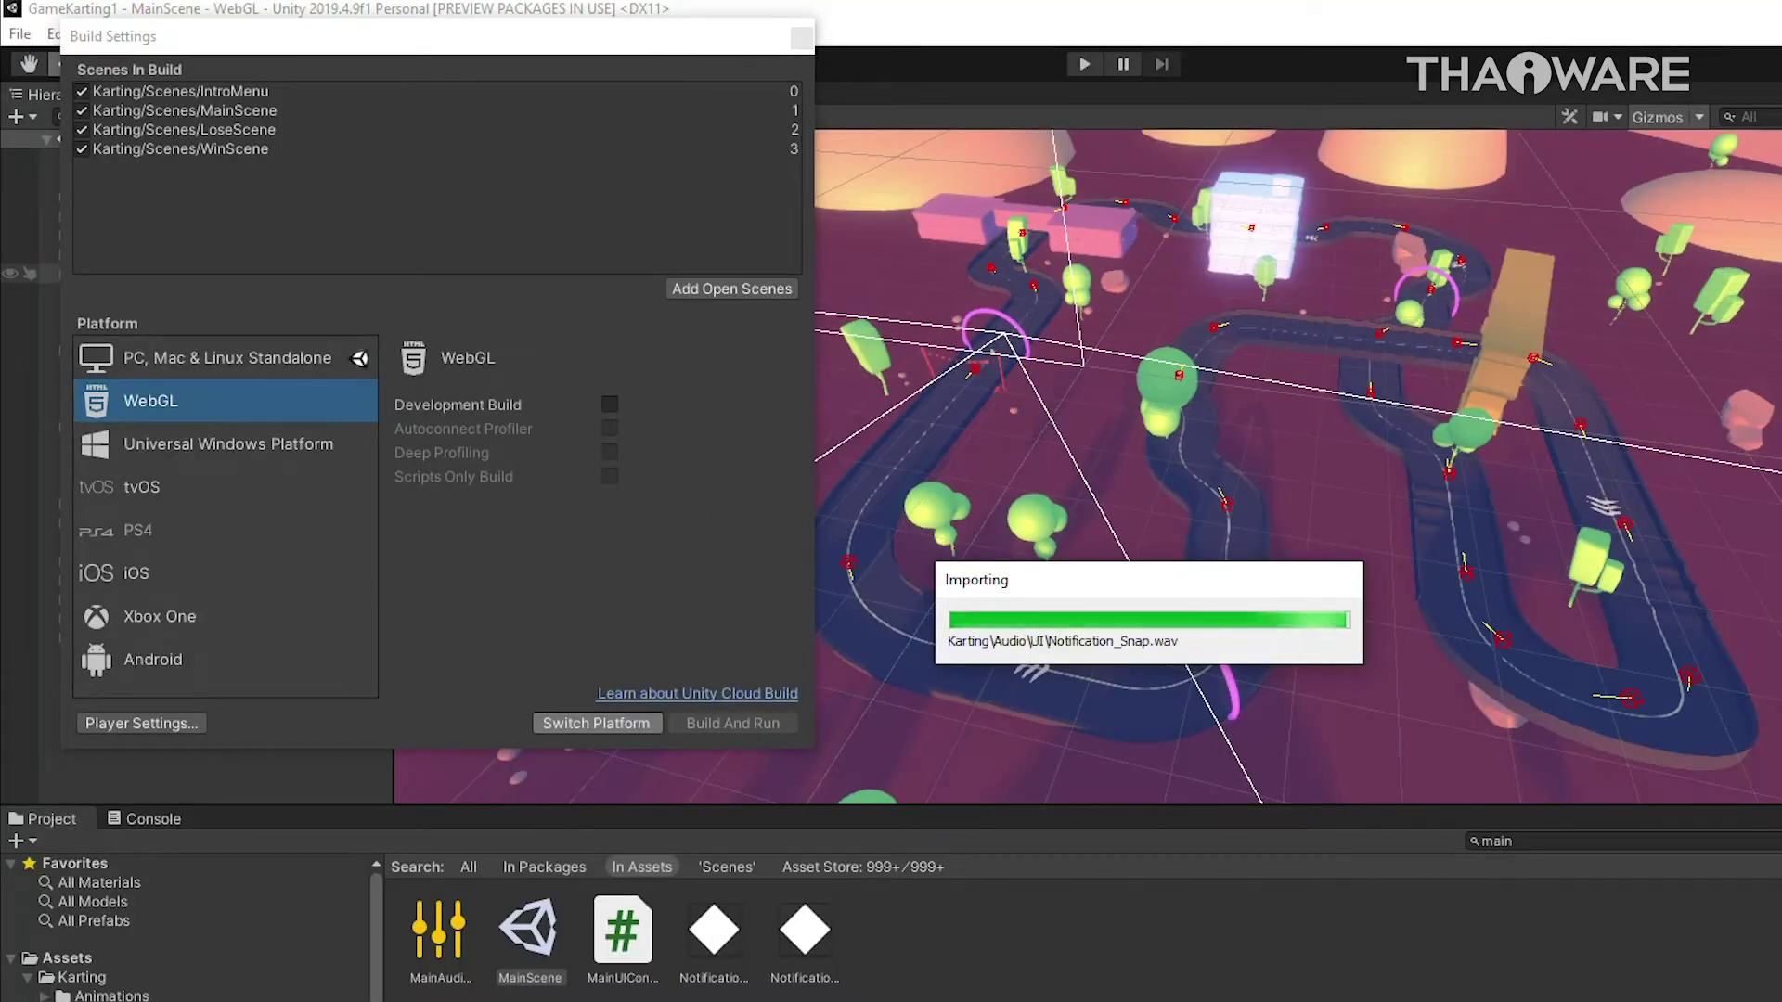
left_click(765, 723)
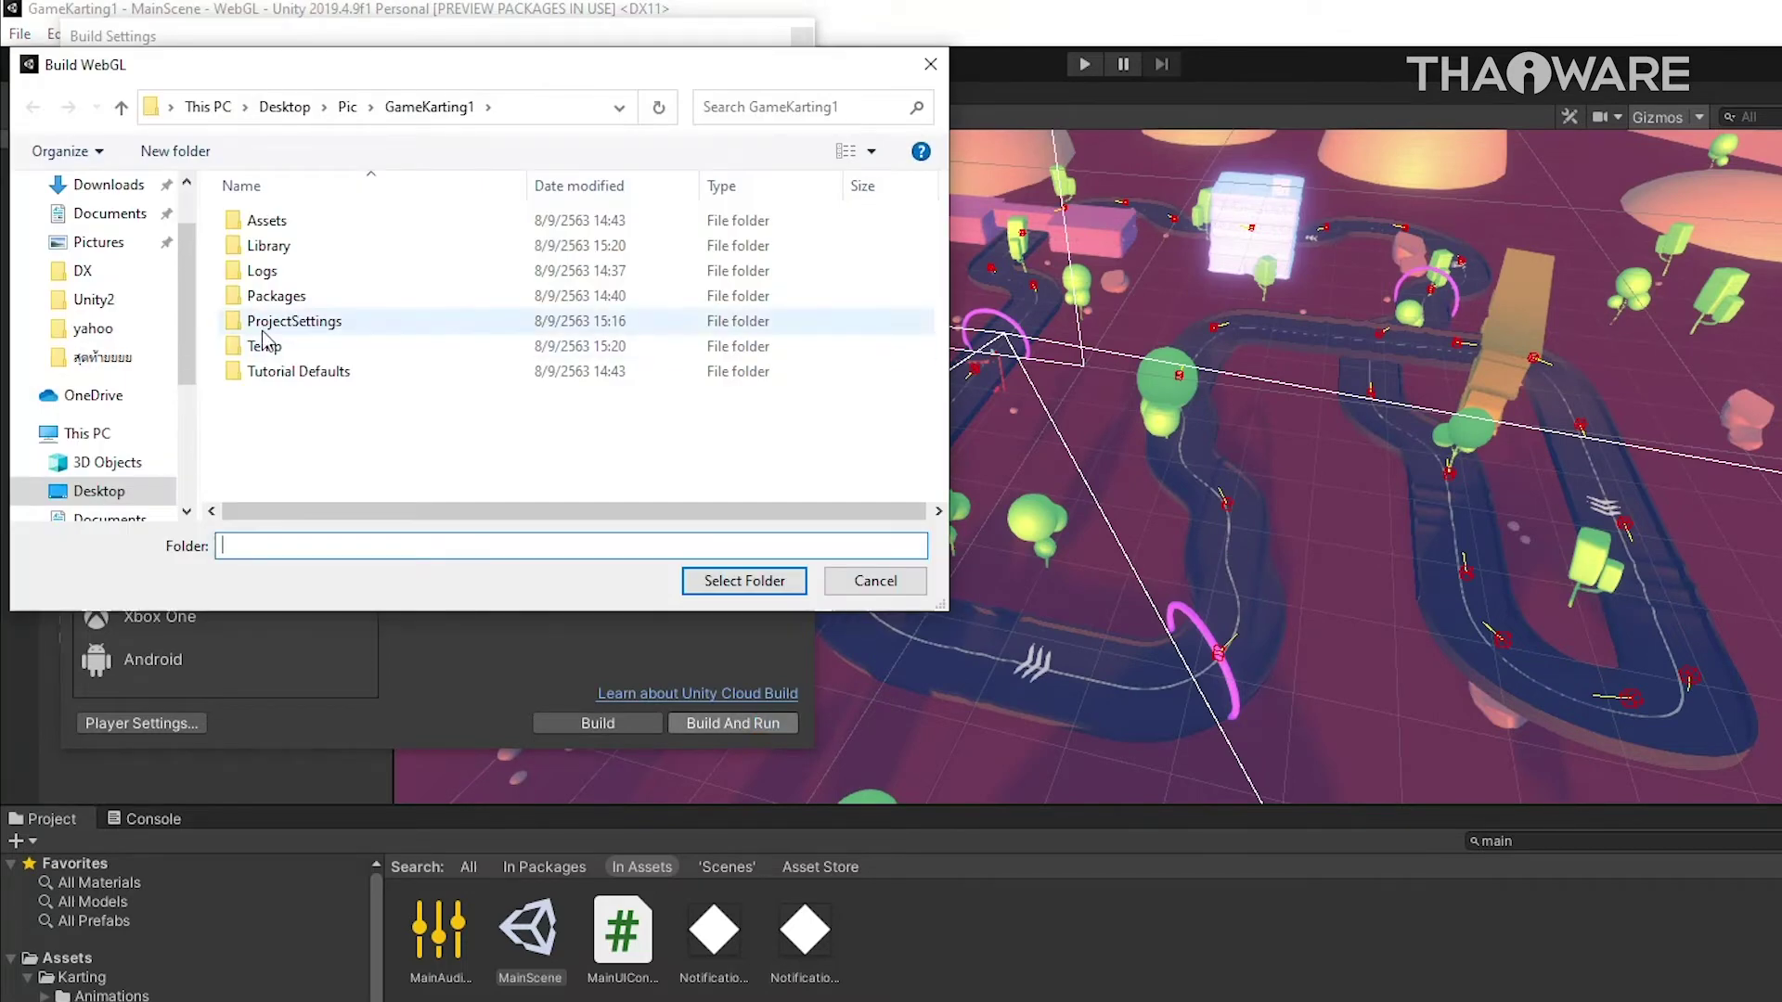
Build the WebGL game into a new folder on the Desktop
left_click(284, 107)
left_click(183, 153)
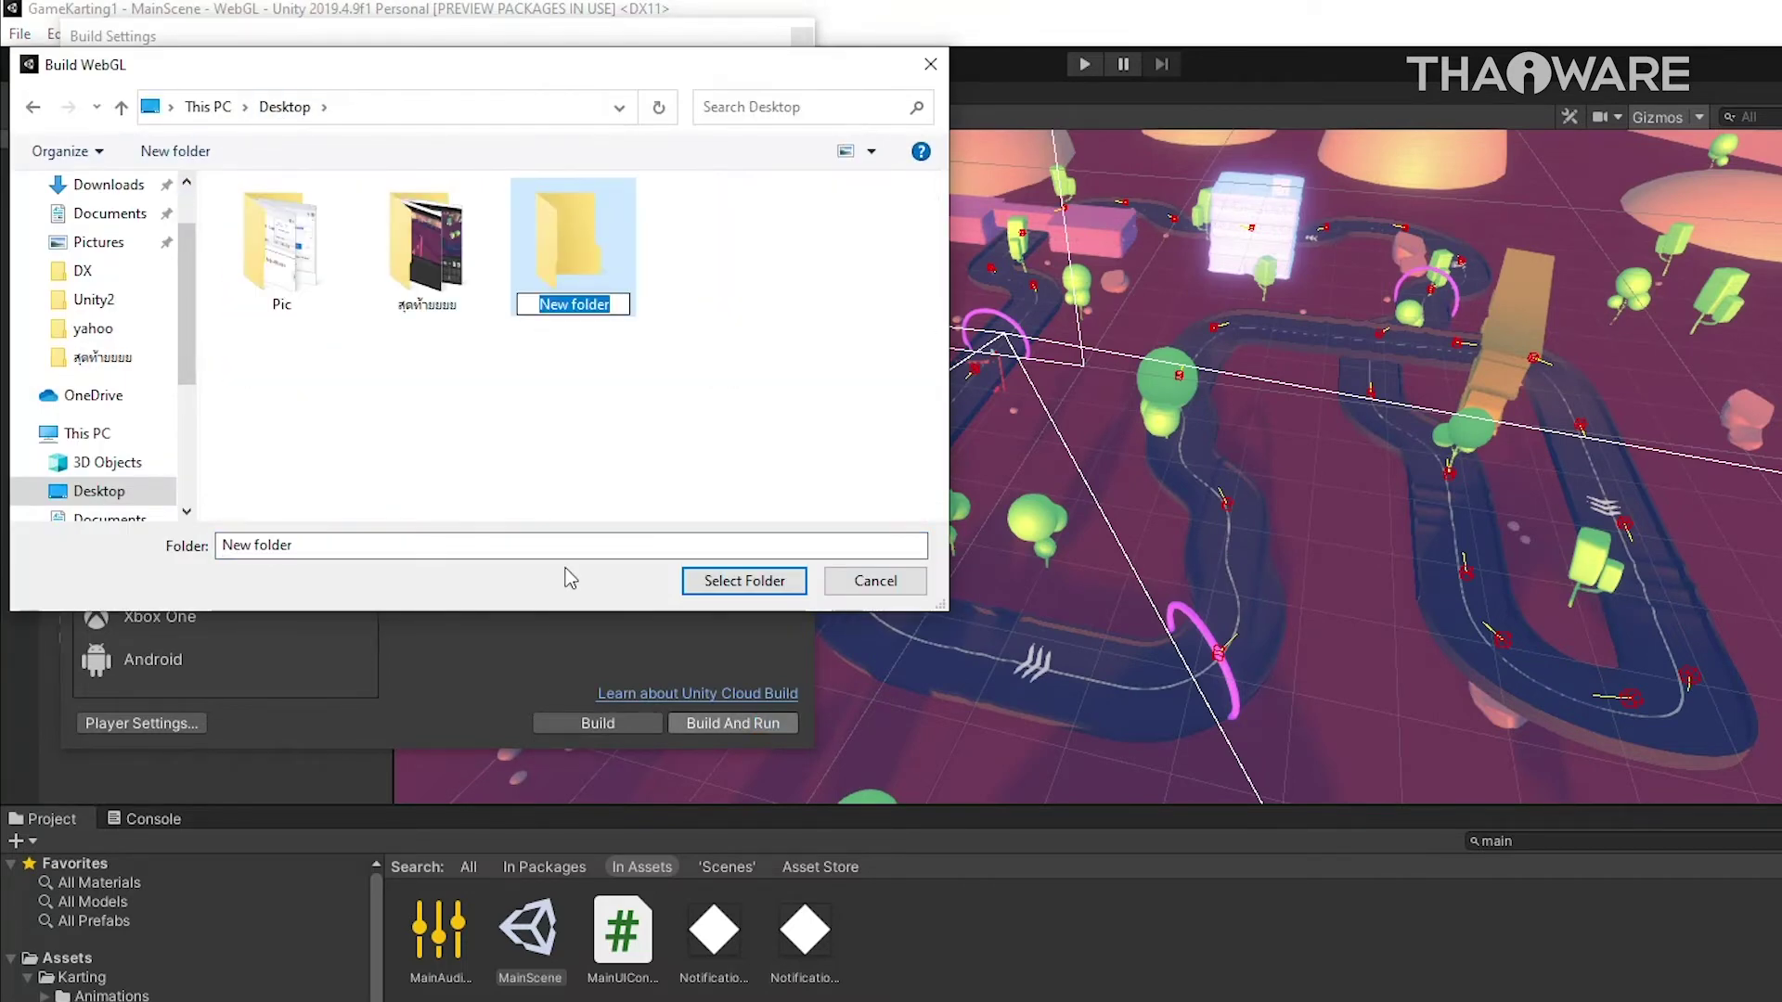
left_click(742, 584)
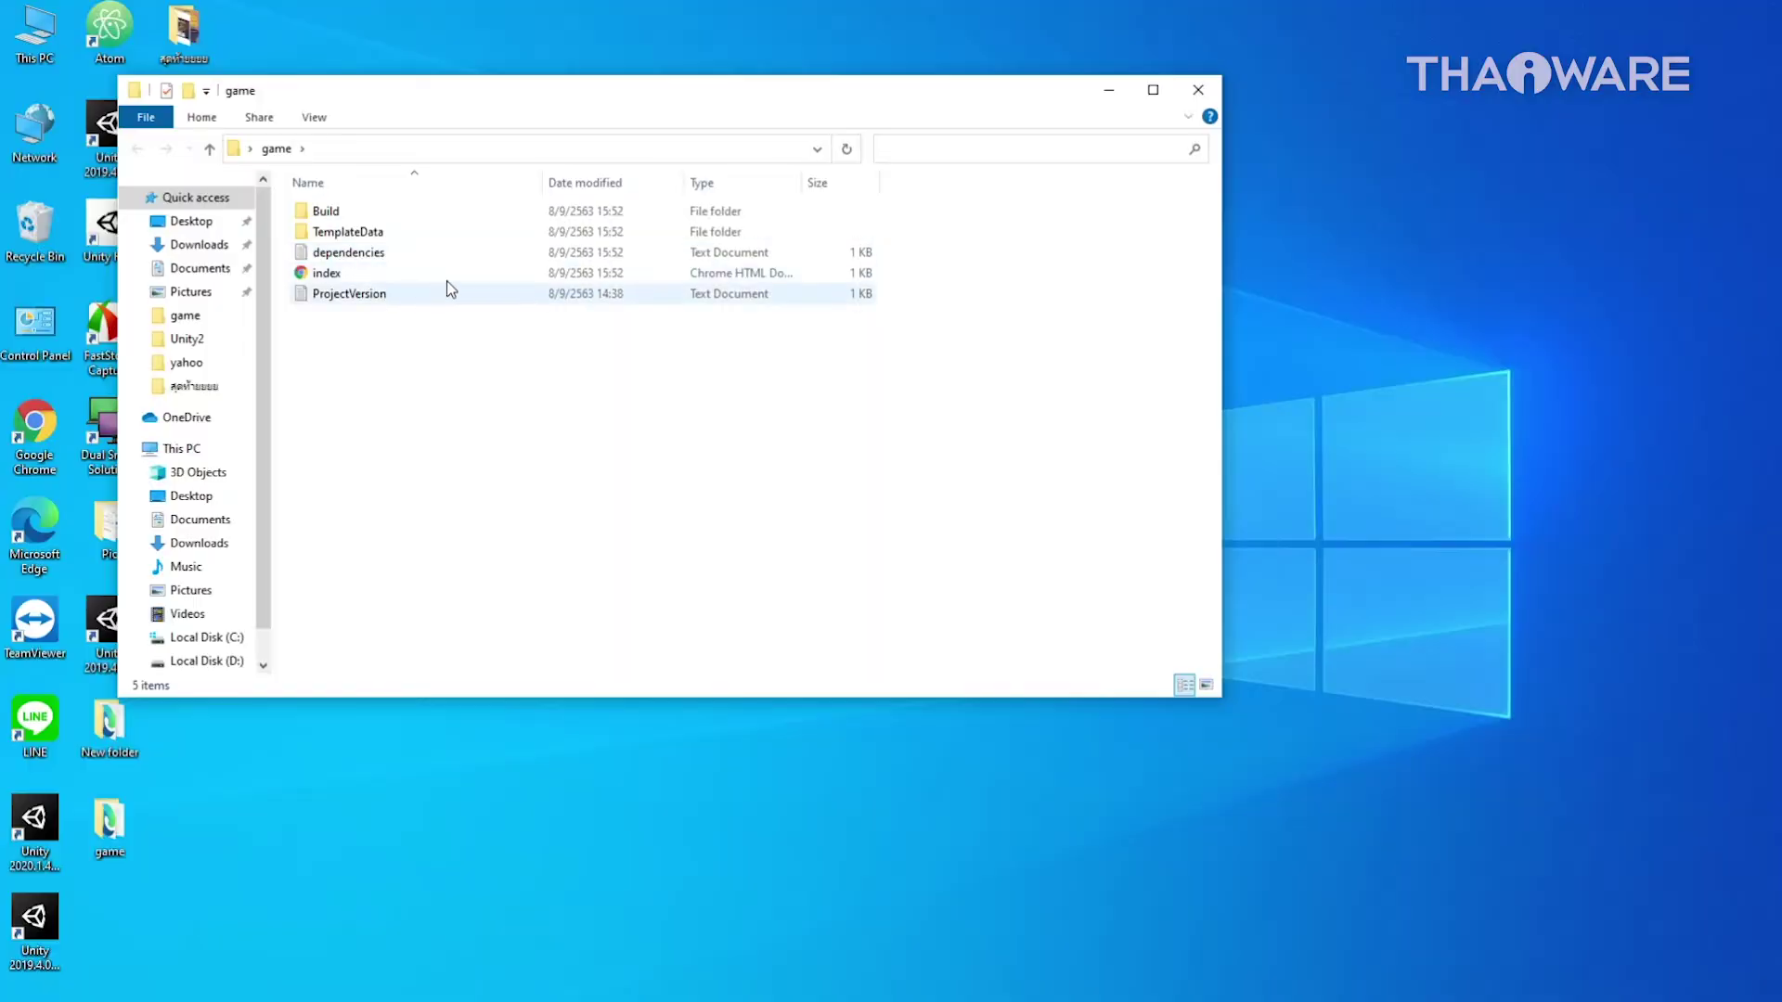
Open the built index.html in Chrome, dismiss the file URL warning, and search 'web' in a new tab
double_click(447, 277)
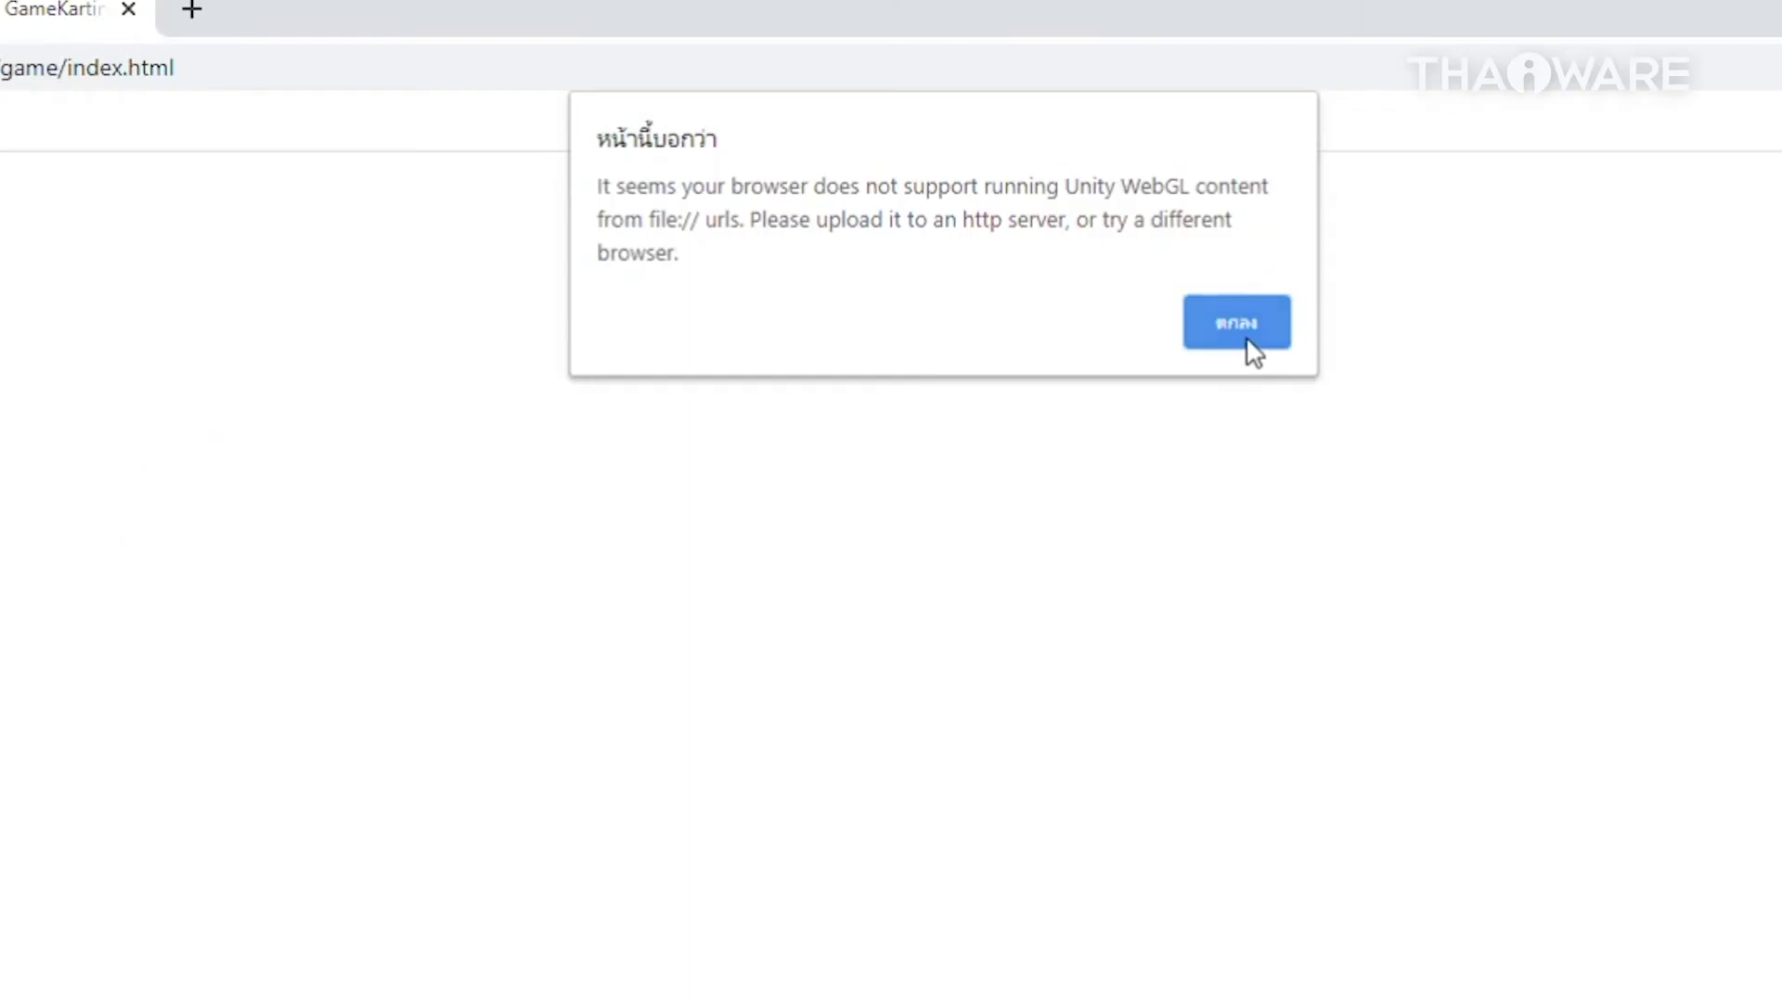
left_click(1253, 350)
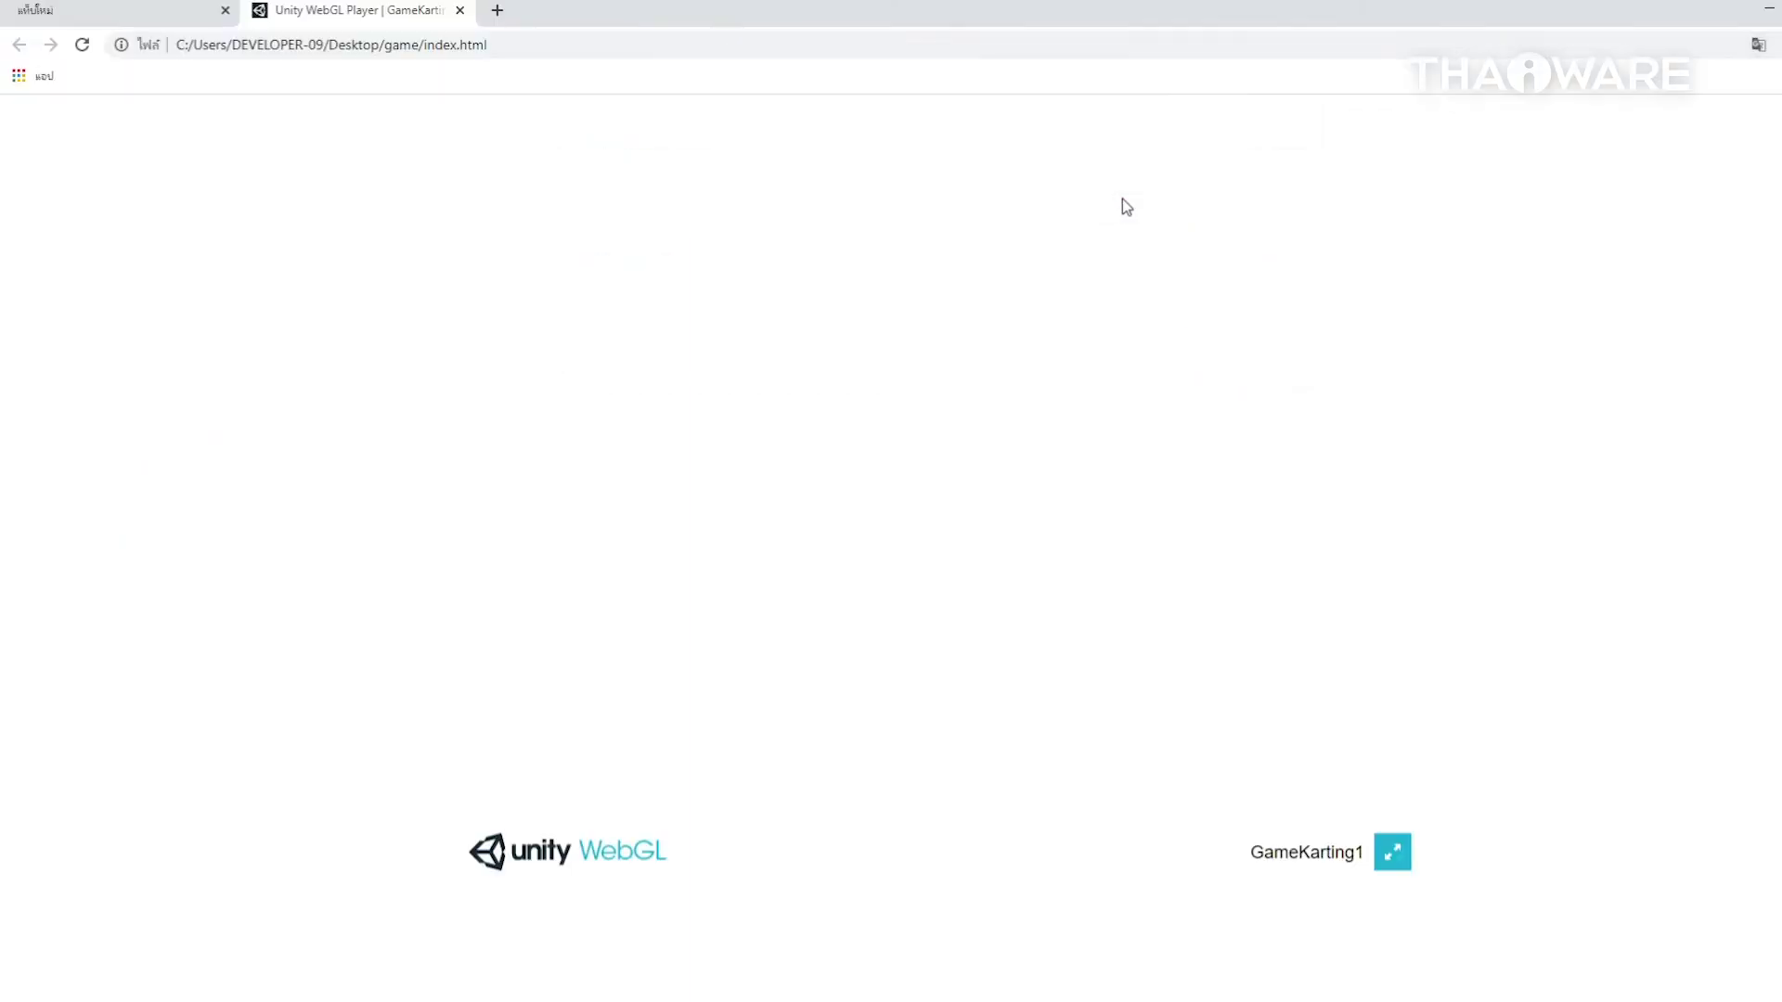
left_click(496, 12)
type("web")
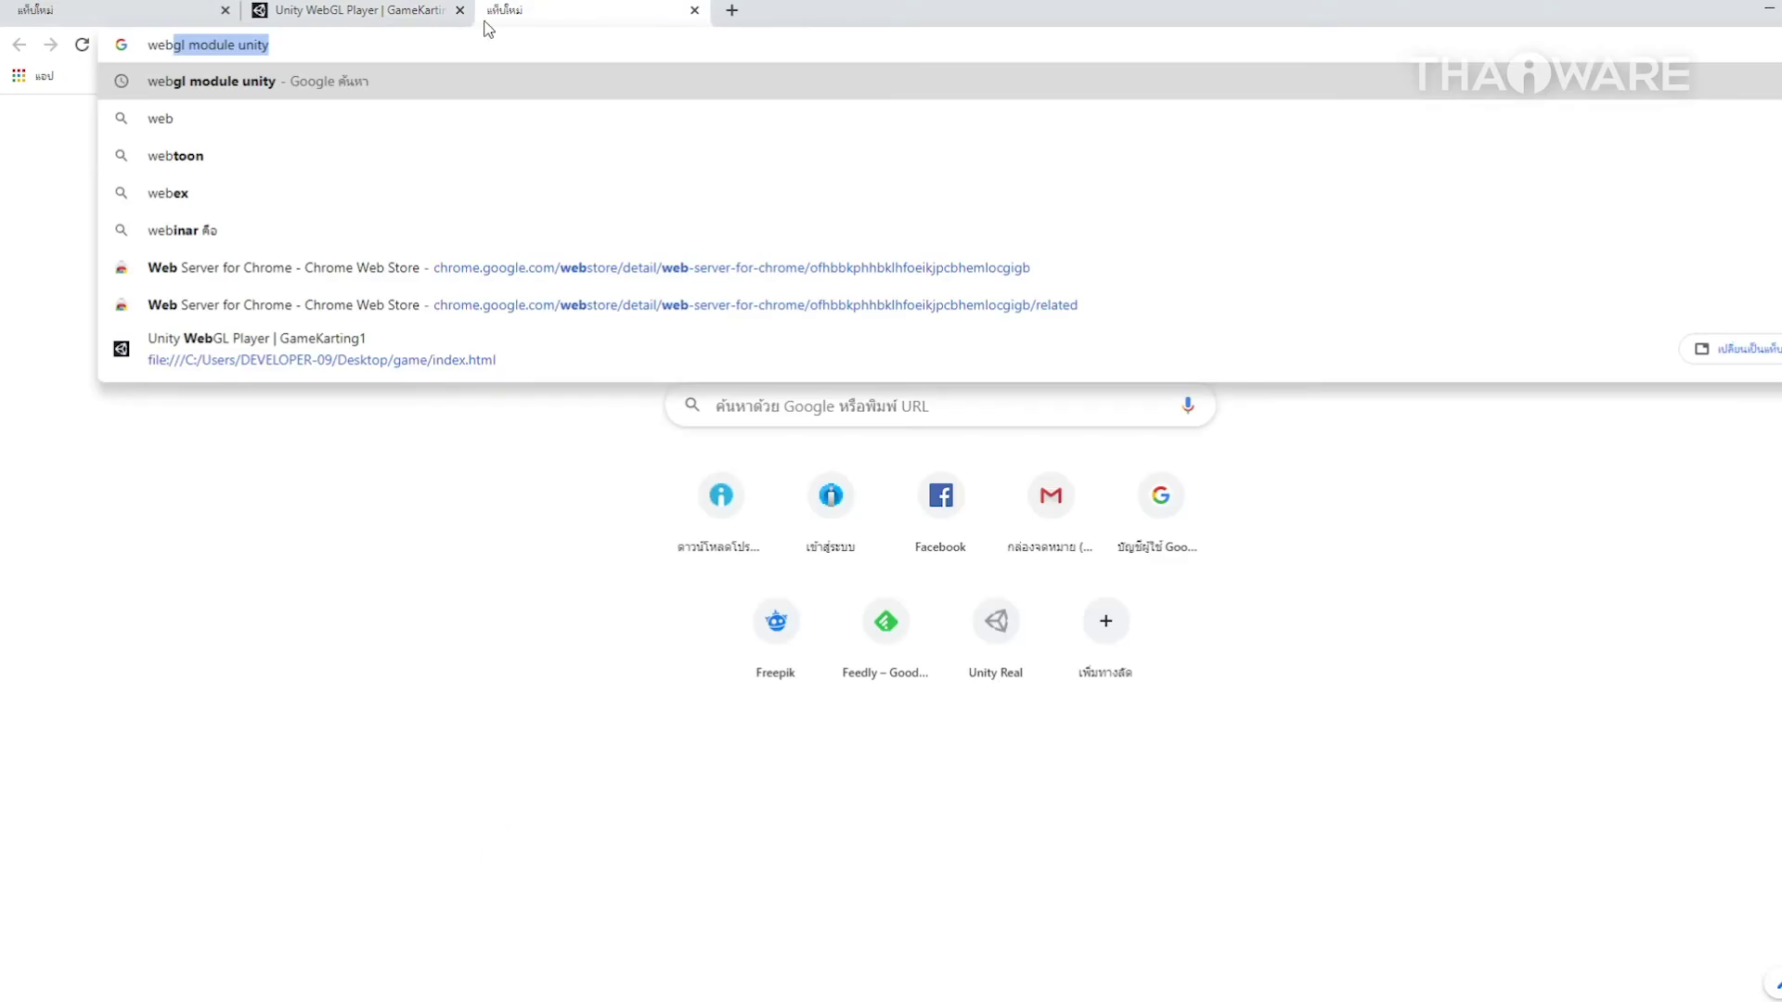
Add Web Server for Chrome to the browser from the Chrome Web Store
left_click(443, 276)
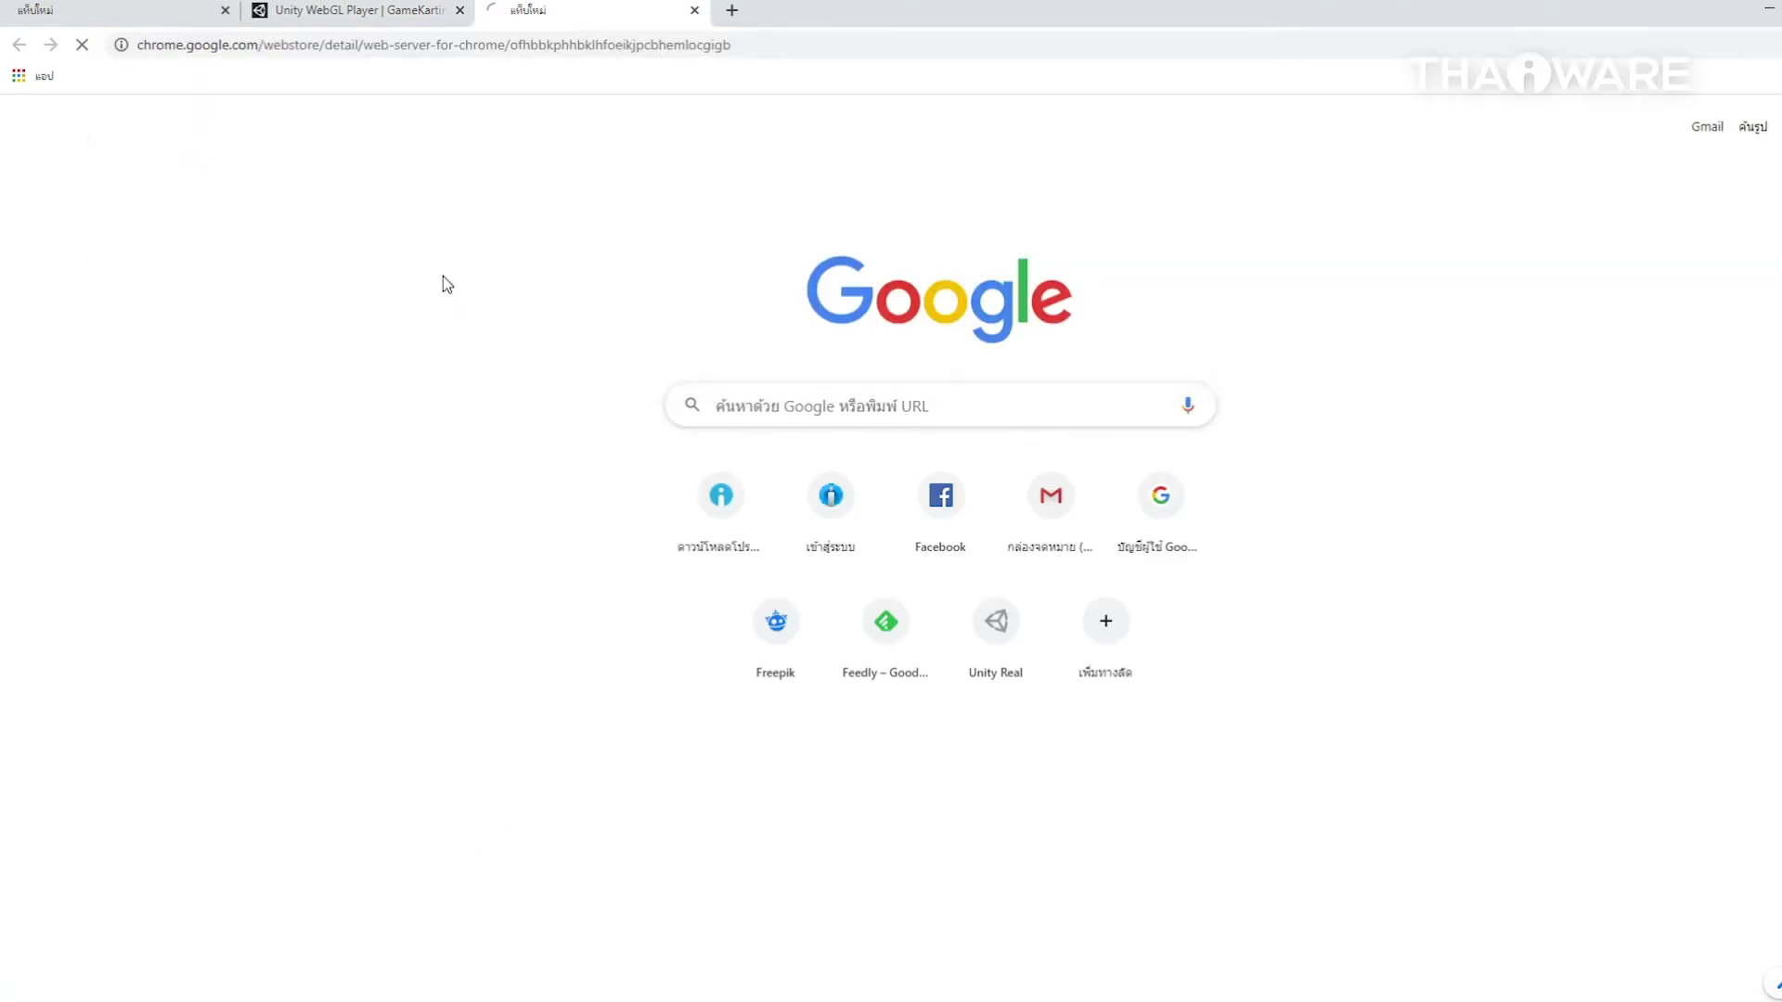
left_click(1383, 267)
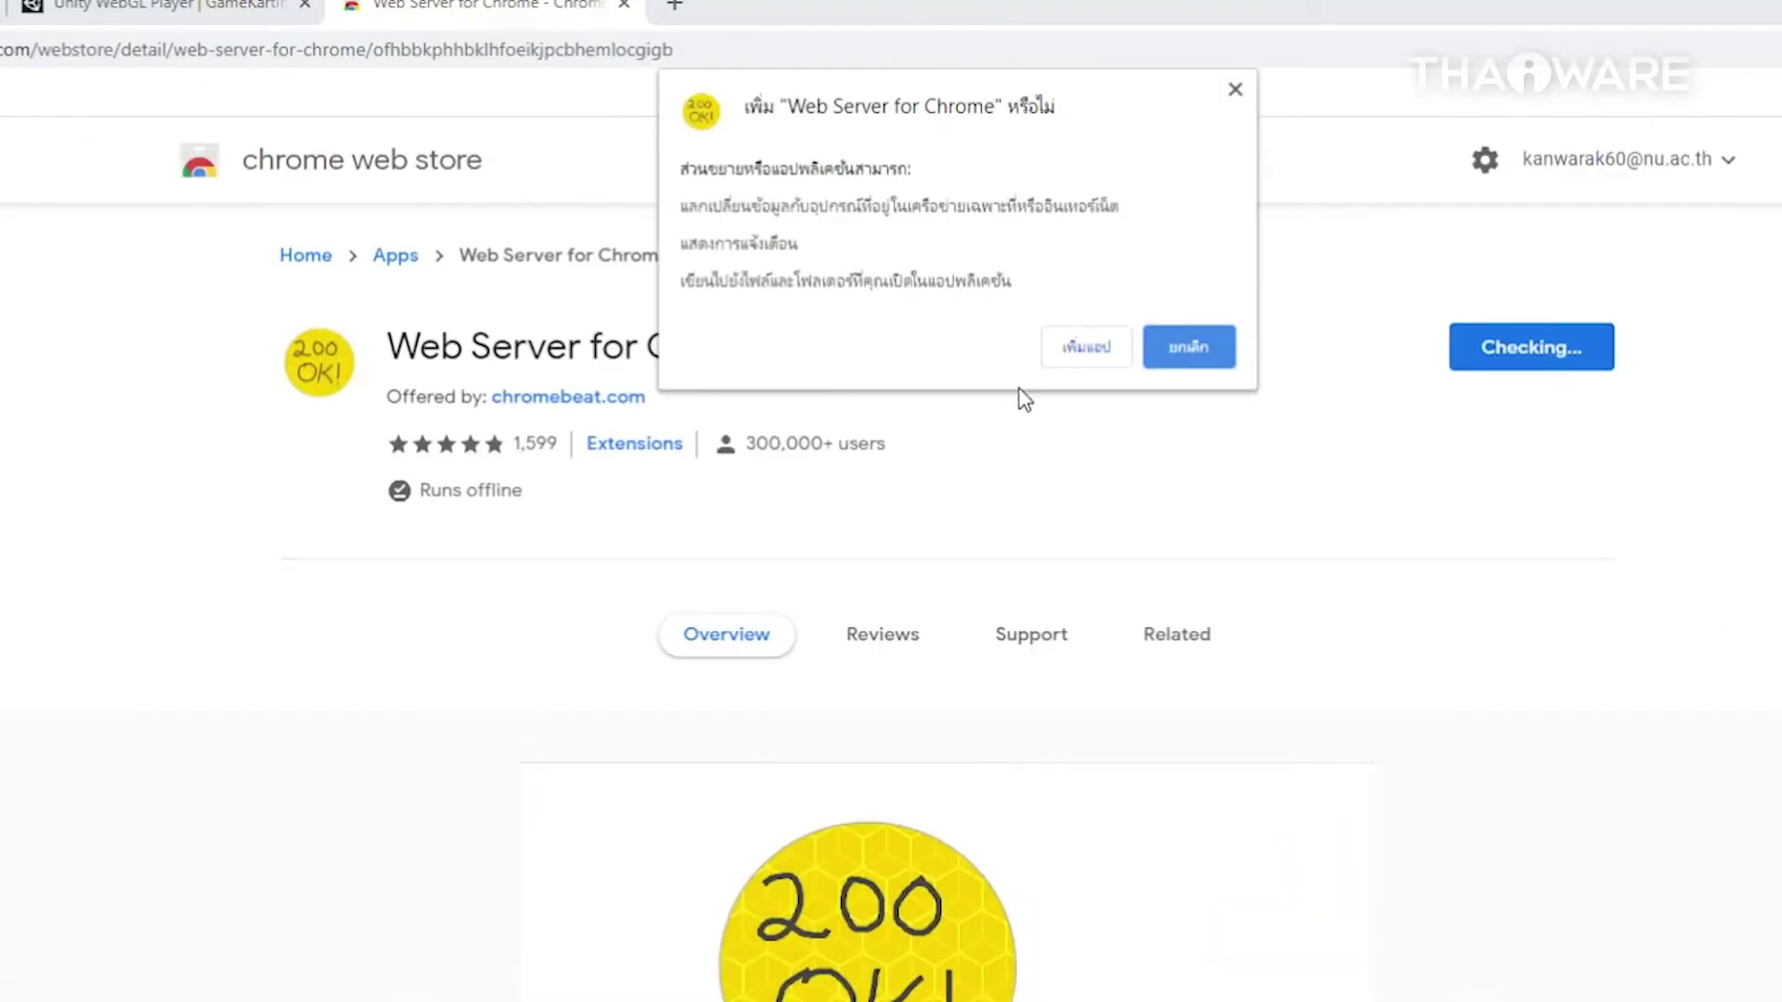
left_click(1036, 273)
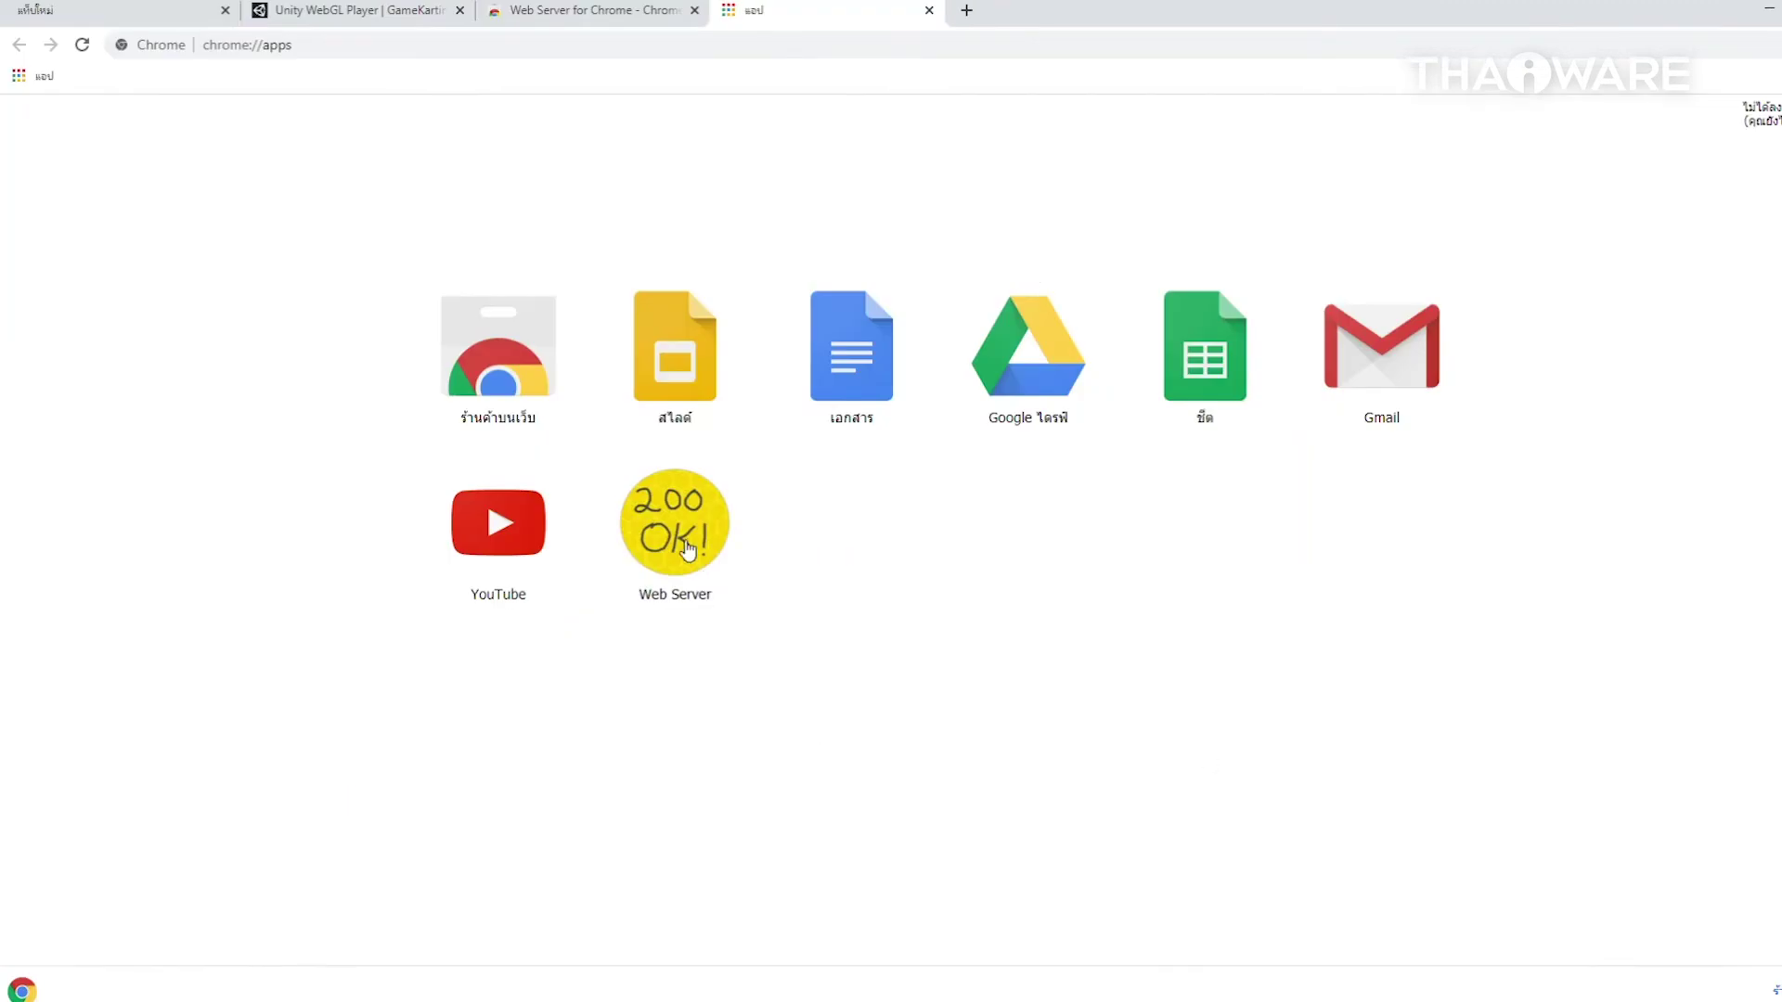
Launch Web Server for Chrome and set its served folder to Desktop\game
left_click(687, 549)
left_click(905, 414)
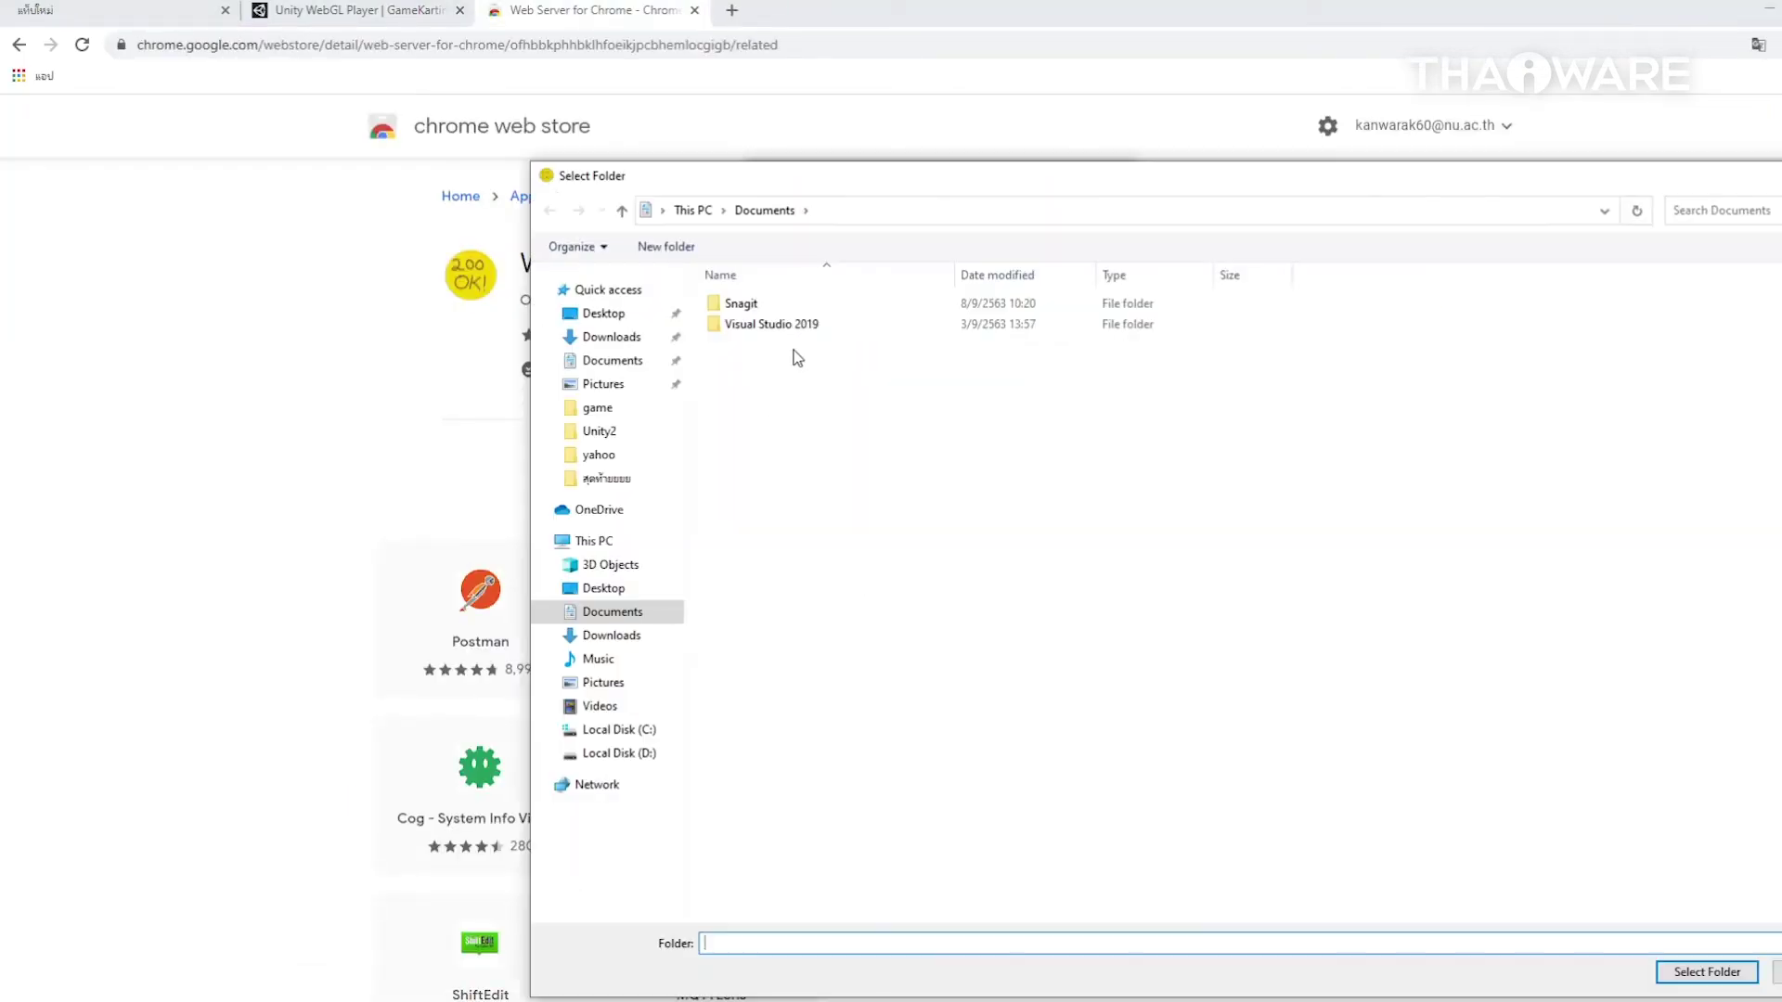
left_click(592, 409)
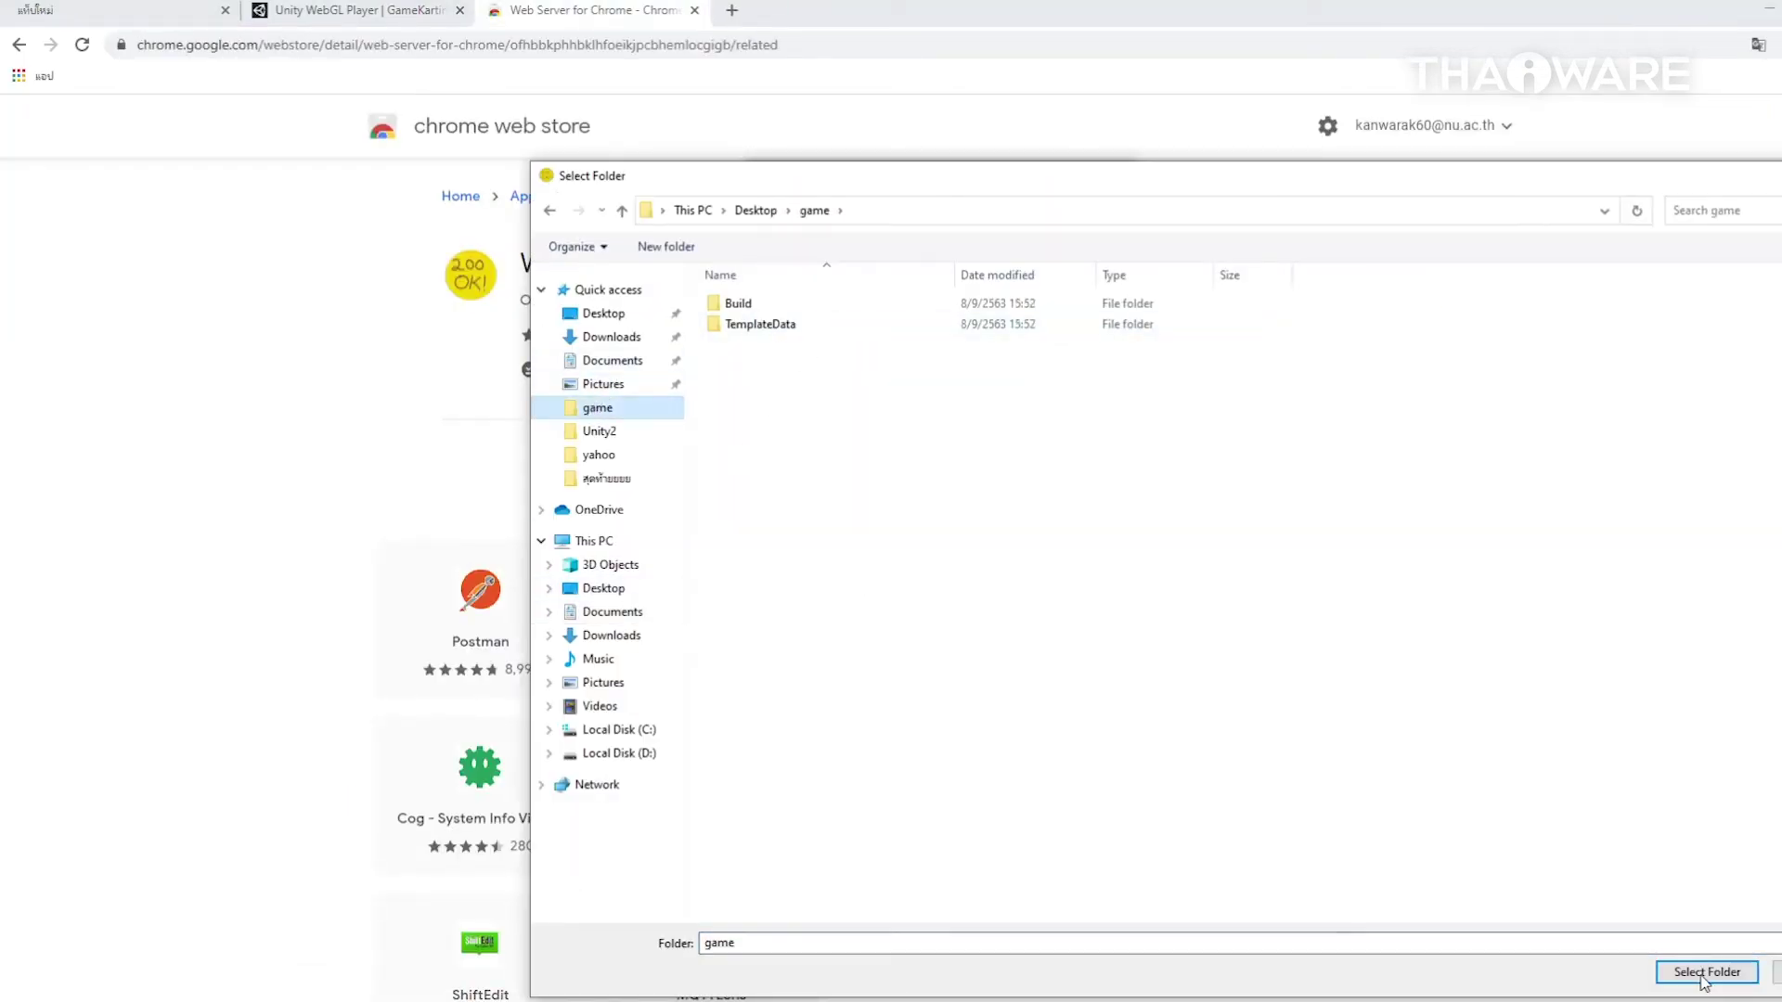
left_click(1706, 980)
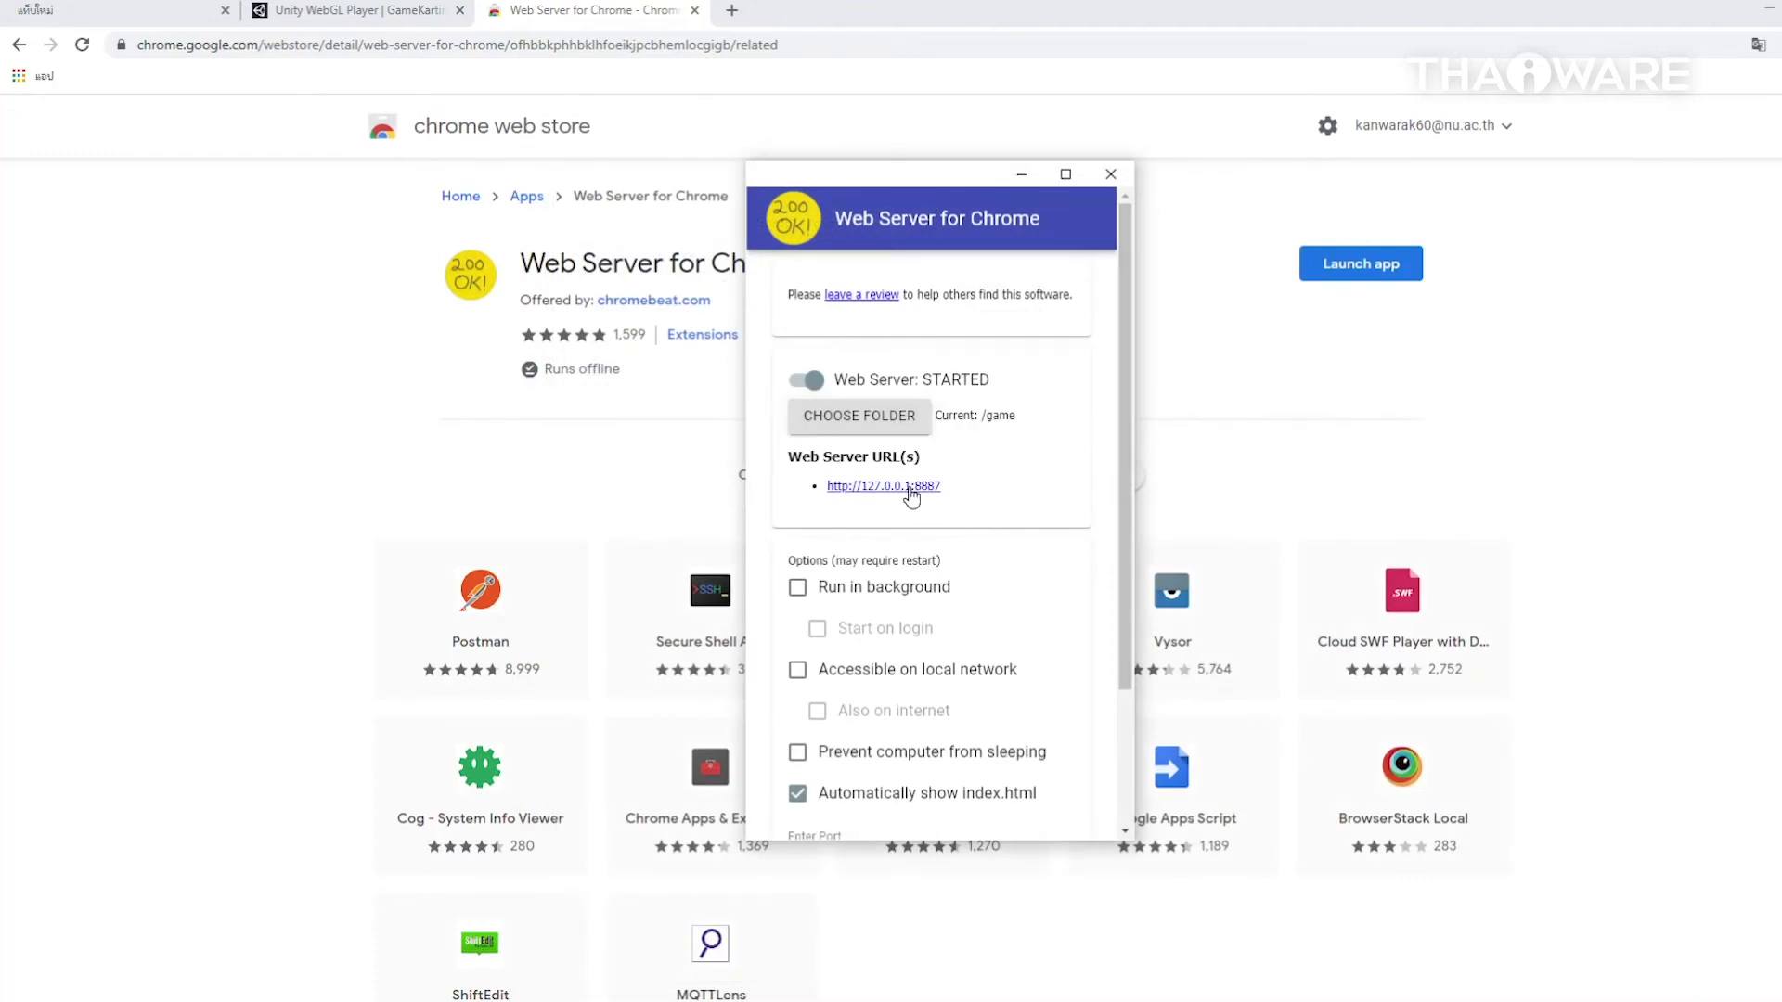
left_click(909, 486)
left_click(1778, 83)
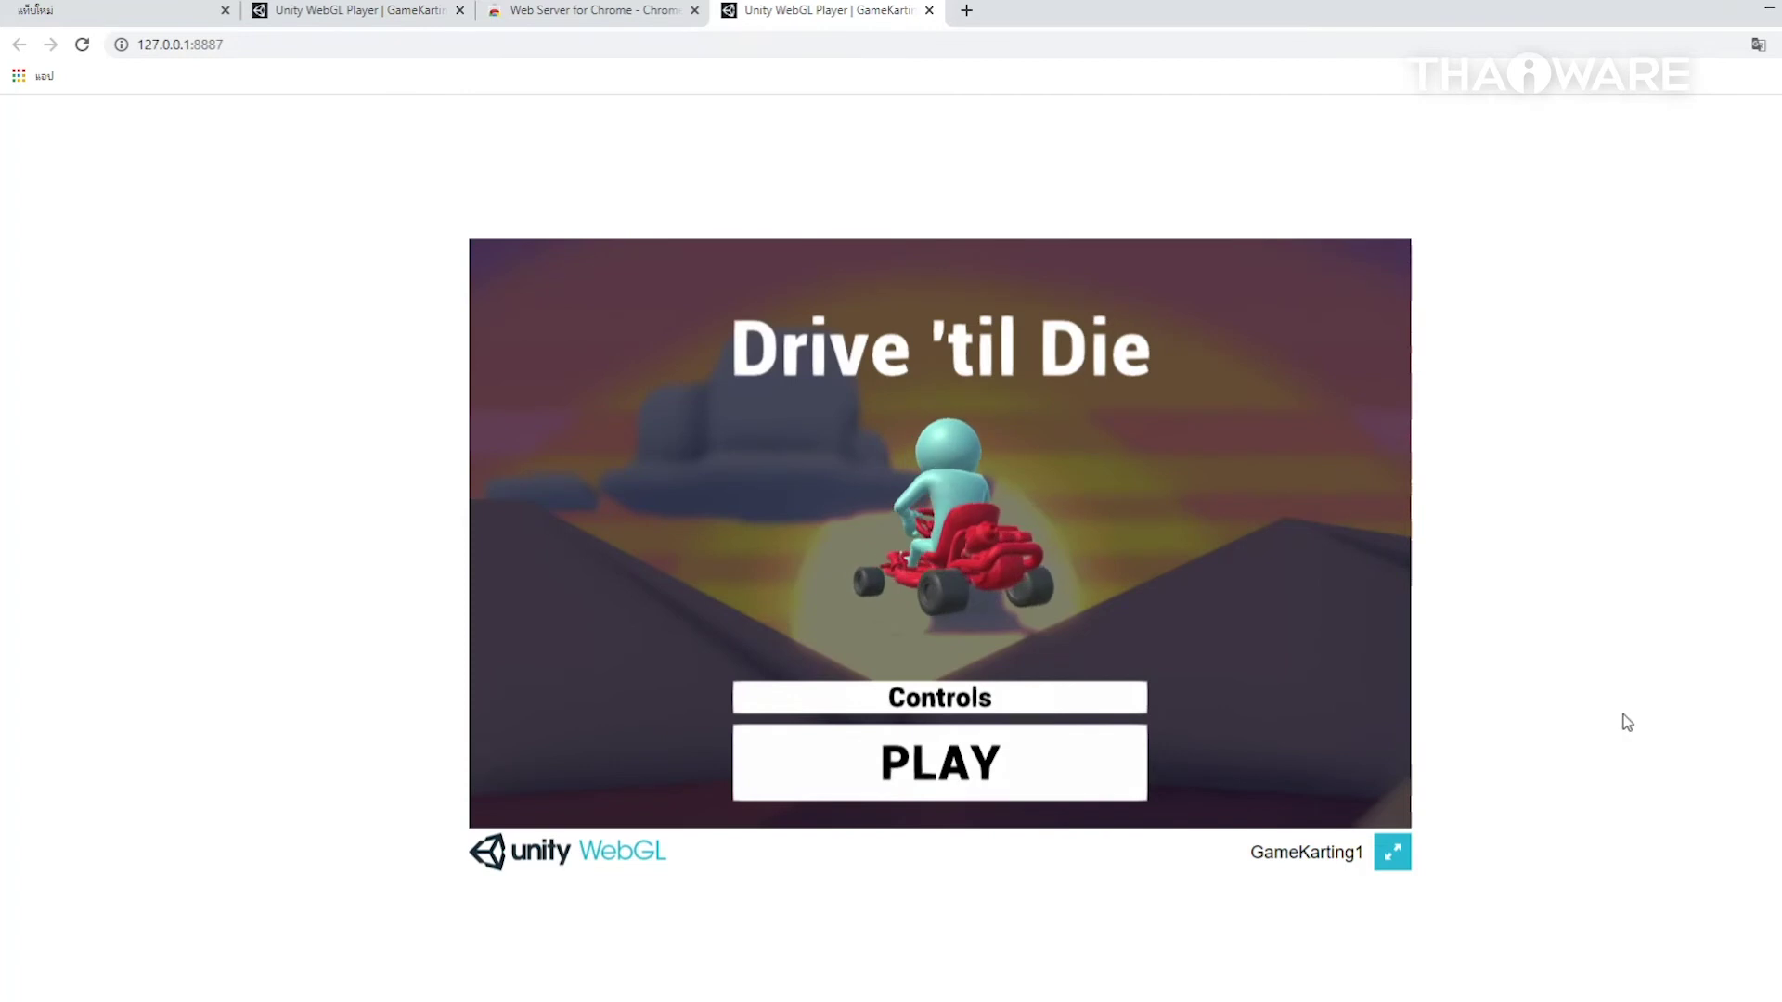
key("super+s")
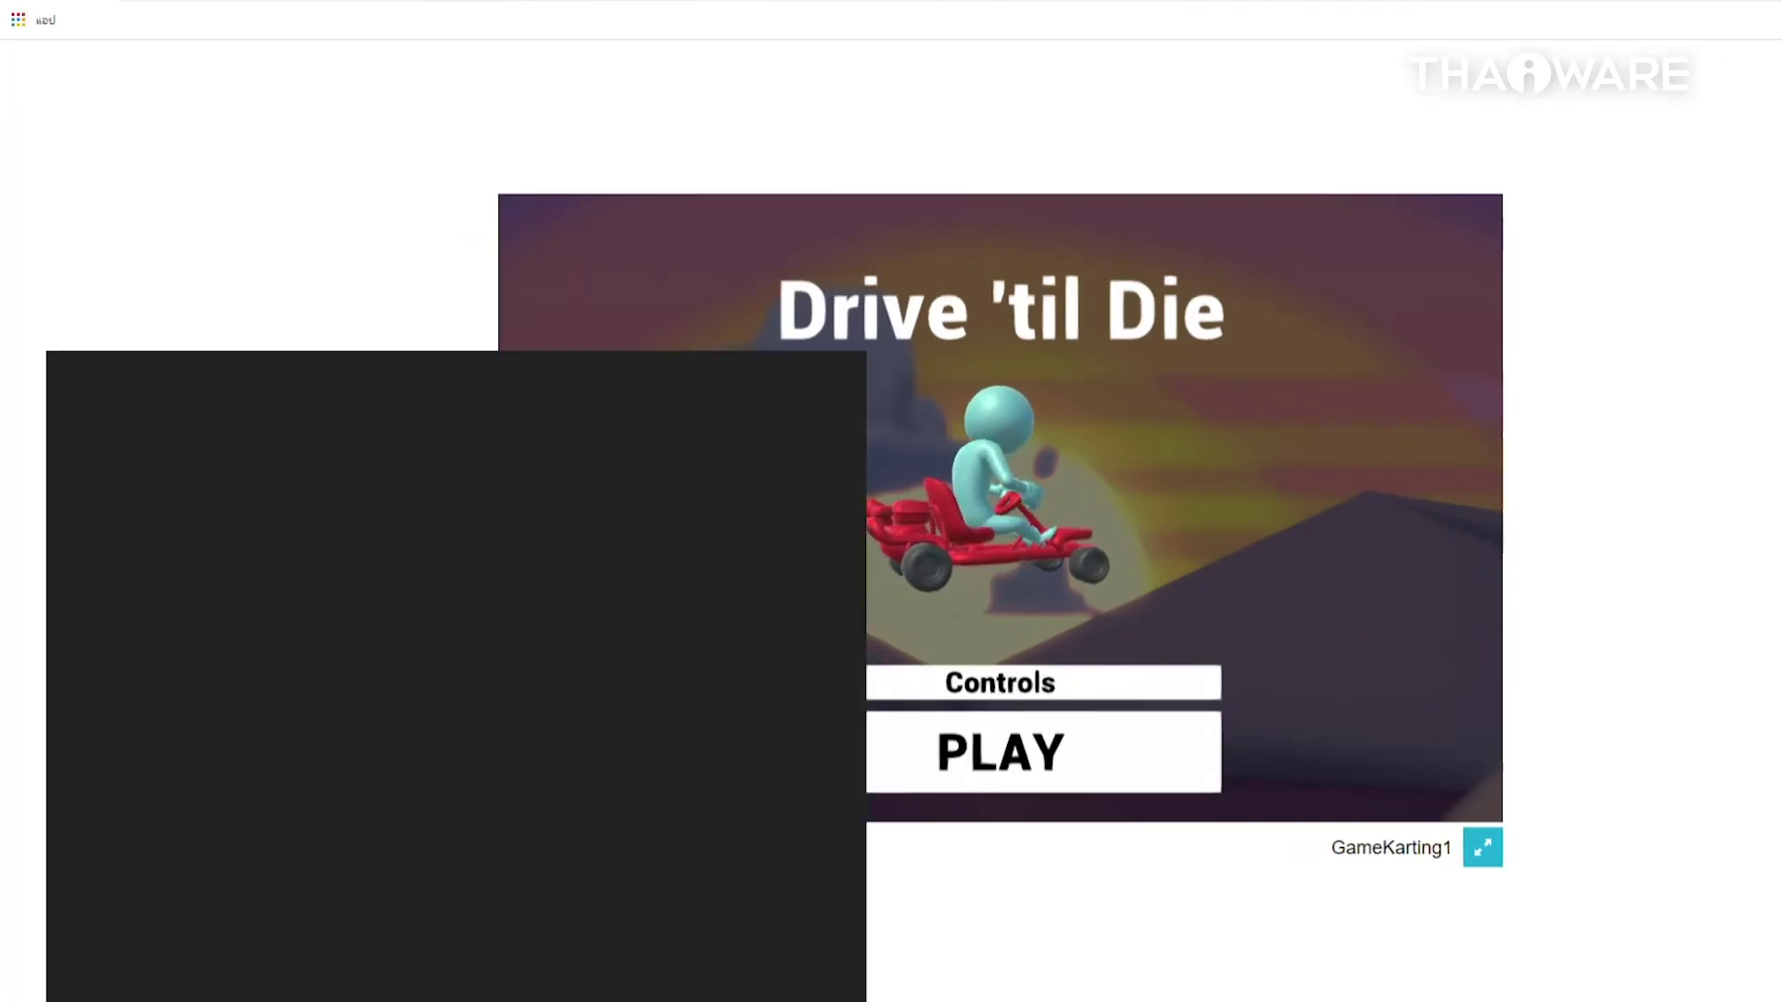
type("web")
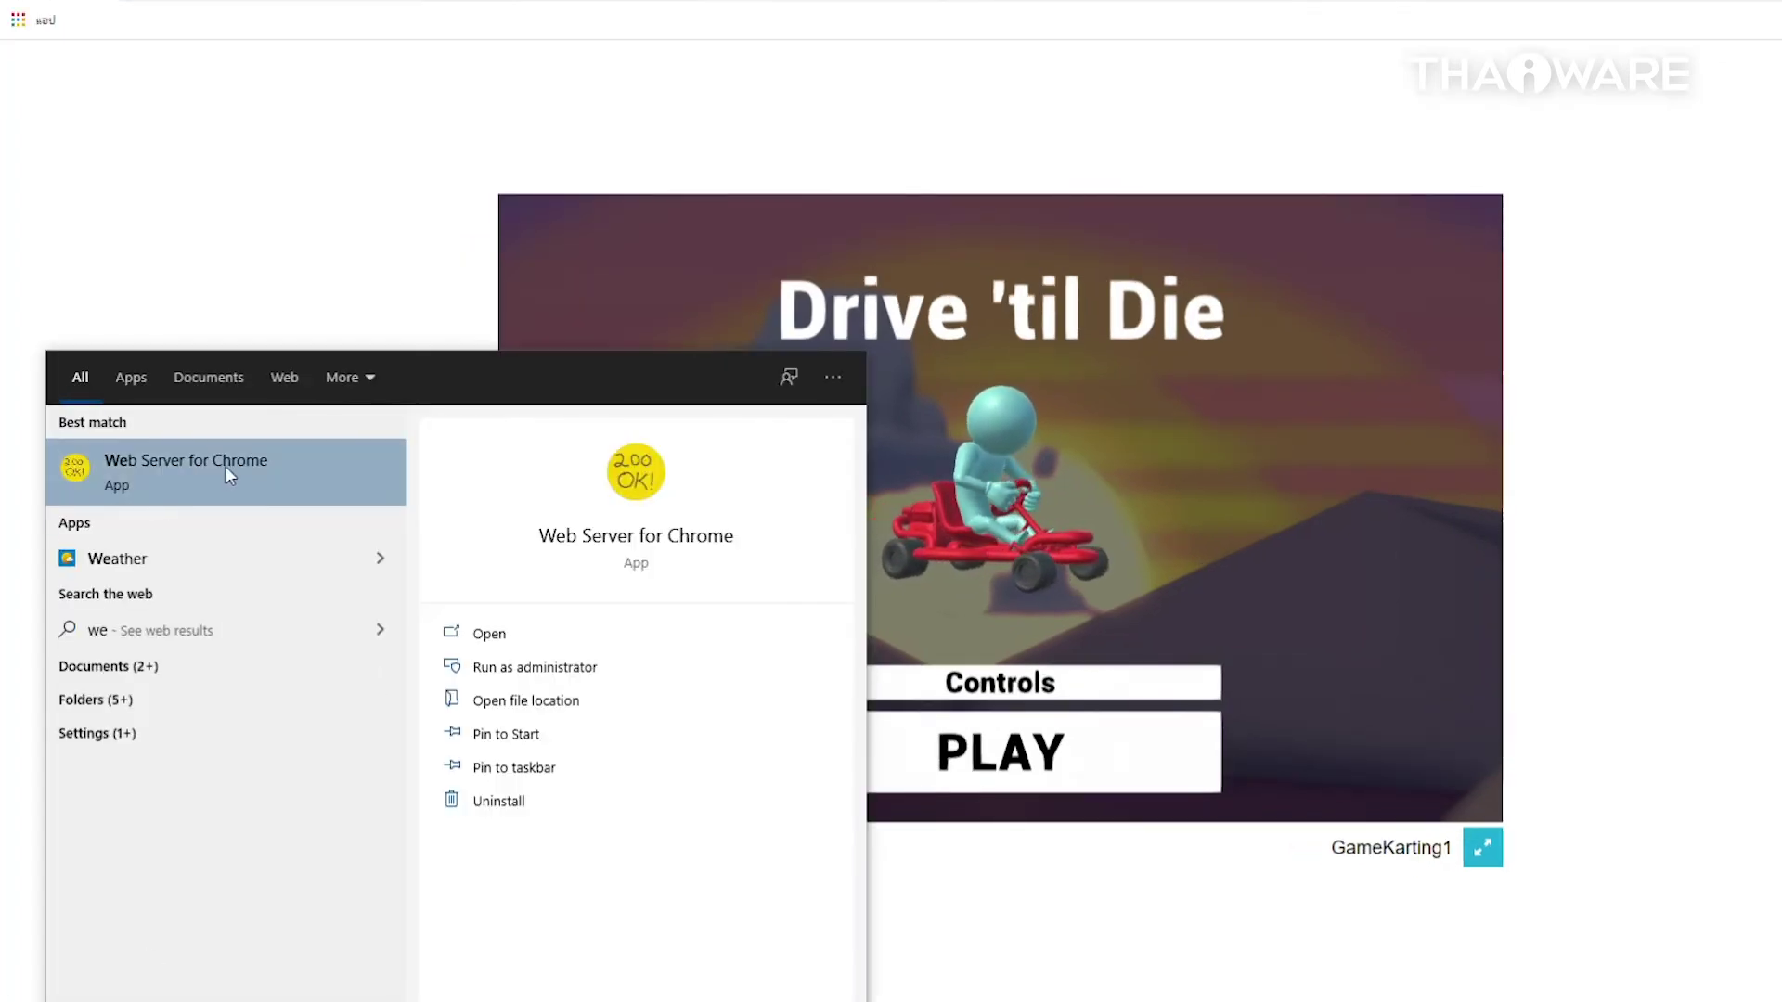
left_click(225, 466)
left_click(883, 487)
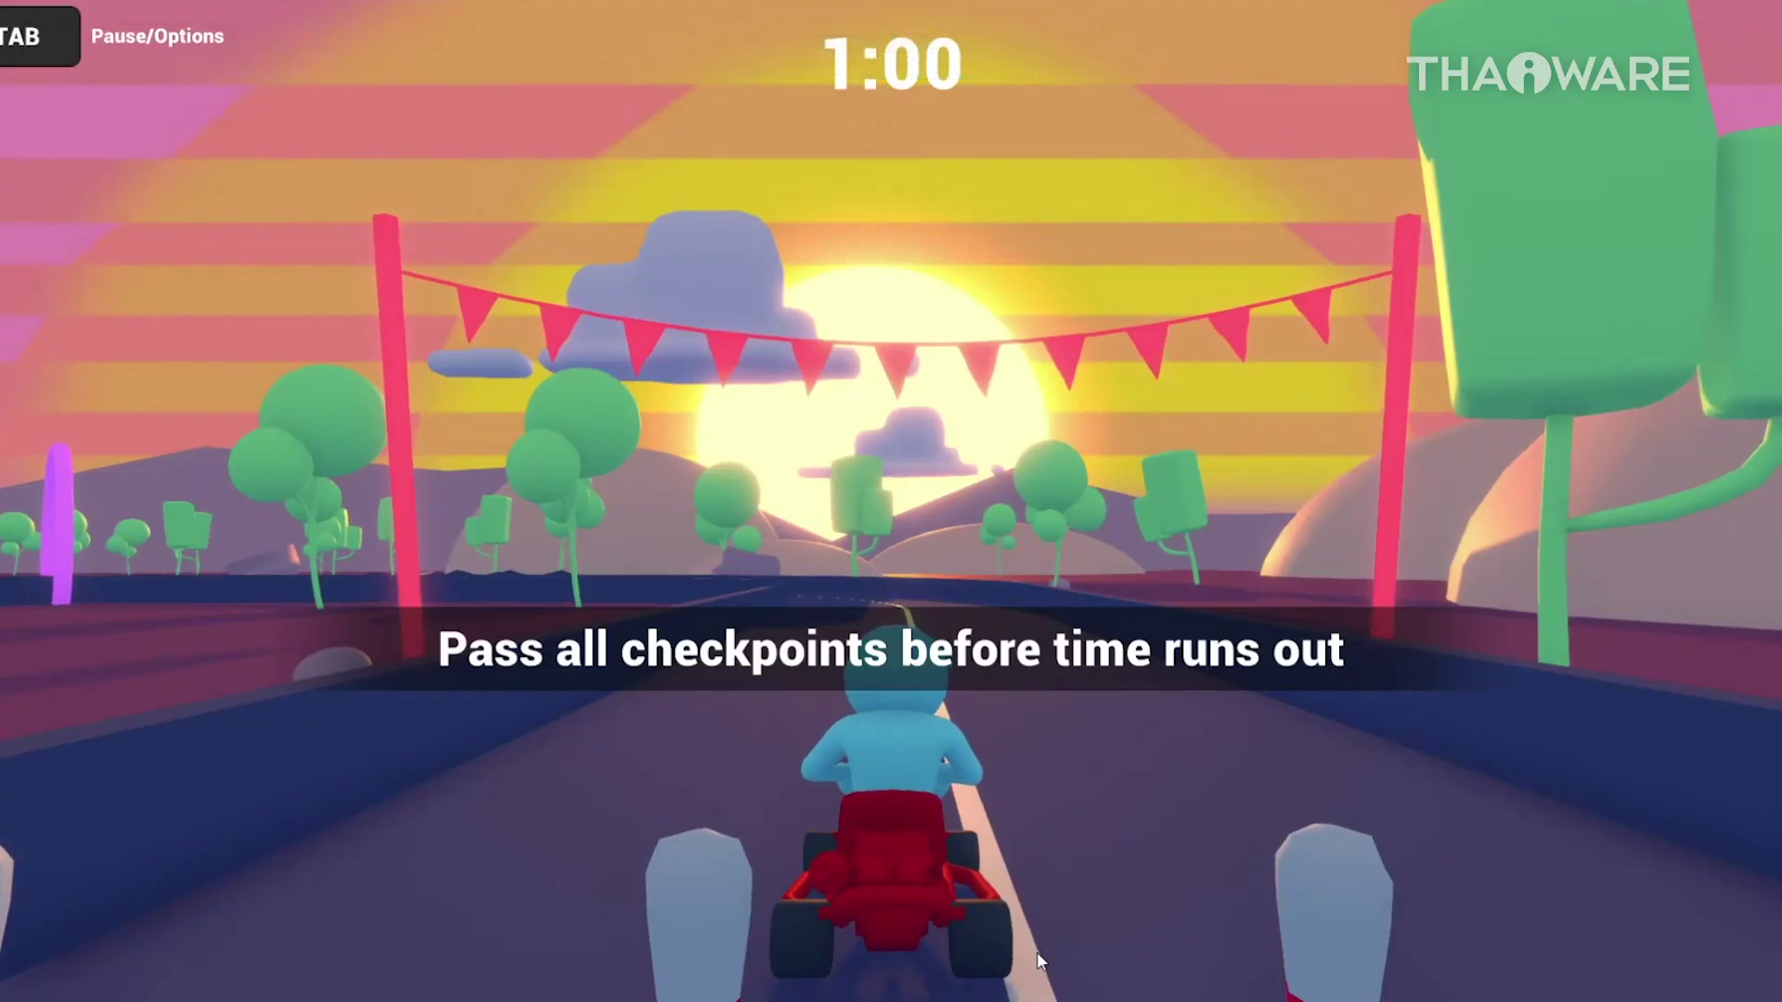
Drive the kart forward with W and steer right with D along the curving road
key("w")
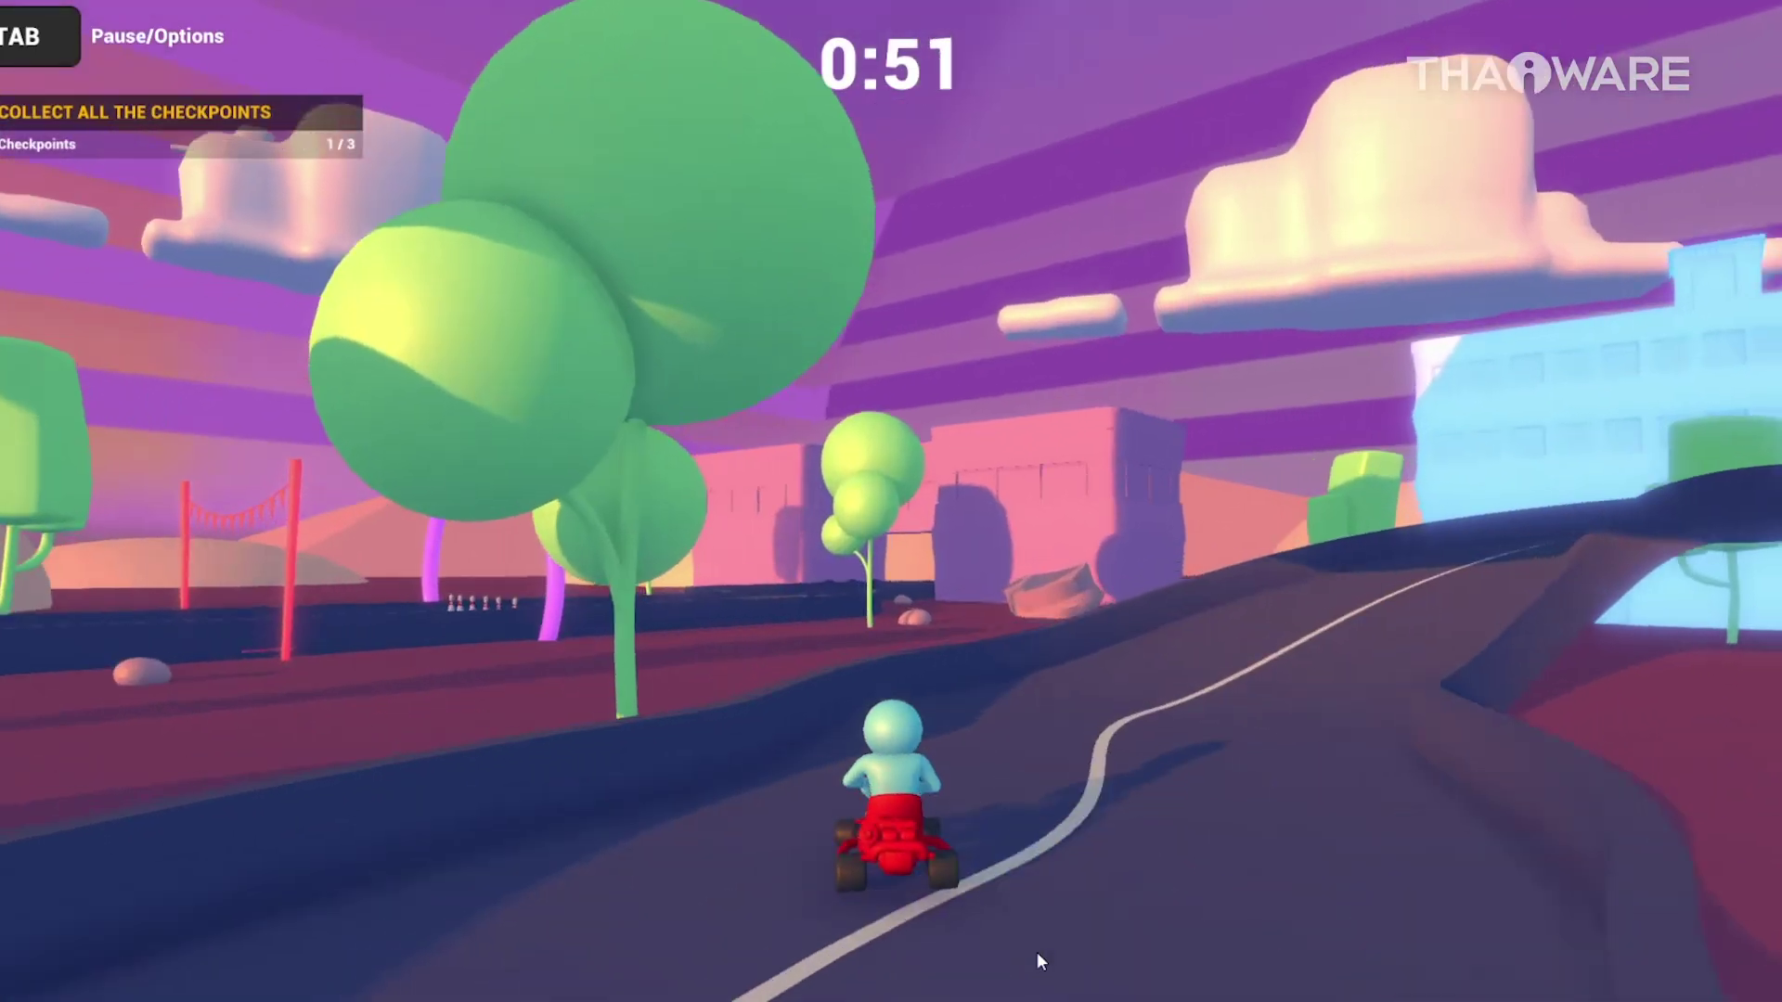
key("d")
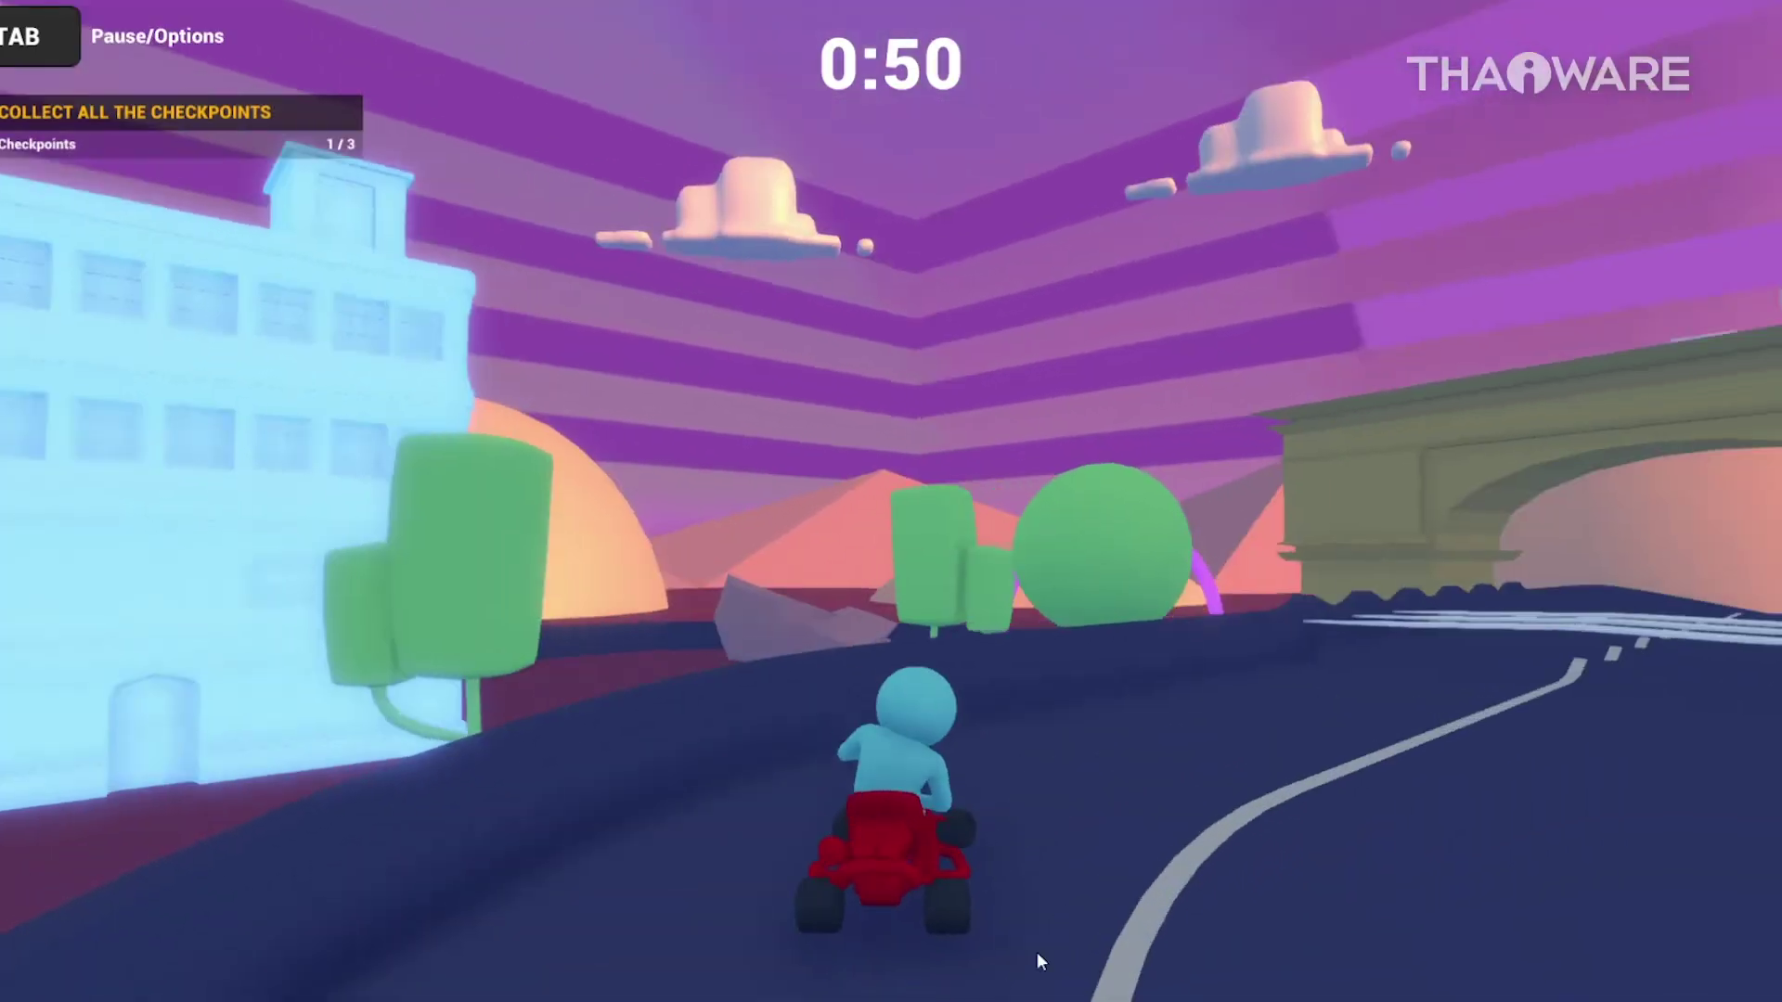